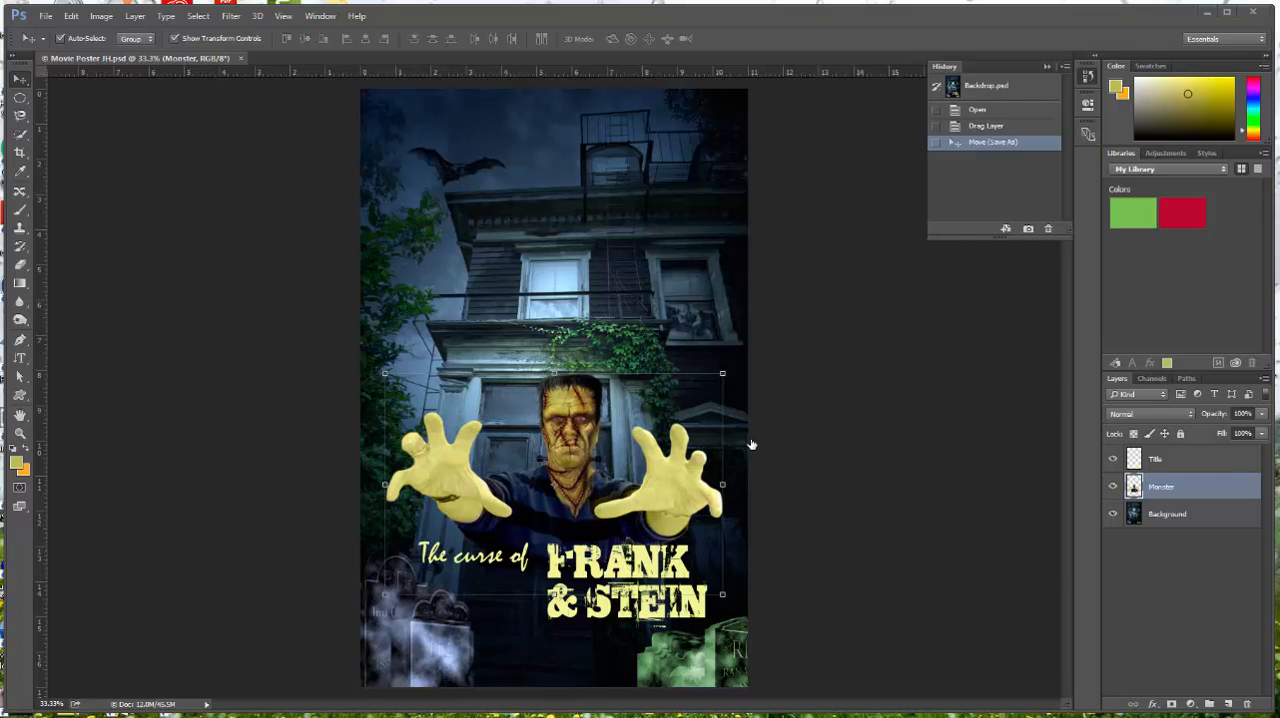
Open the tombstone image T1 from the Lesson 09 folder
{"action": "left_click", "coordinate": [46, 17]}
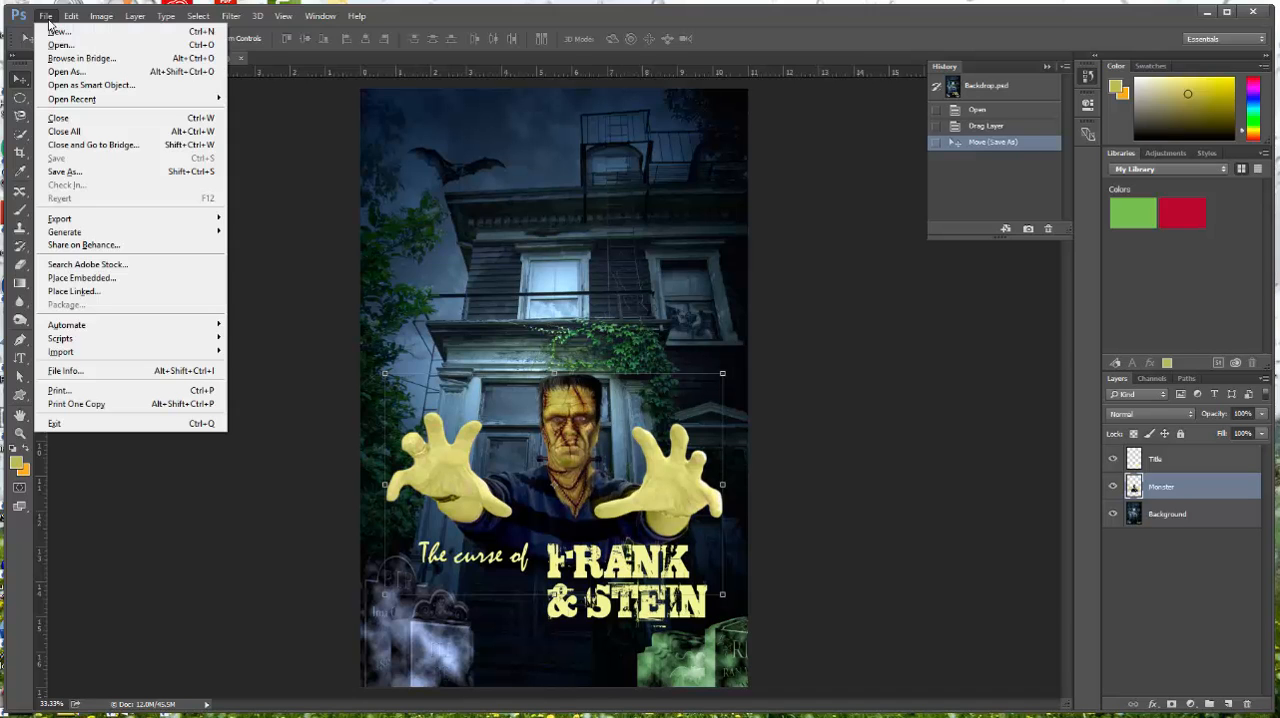
{"action": "left_click", "coordinate": [61, 46]}
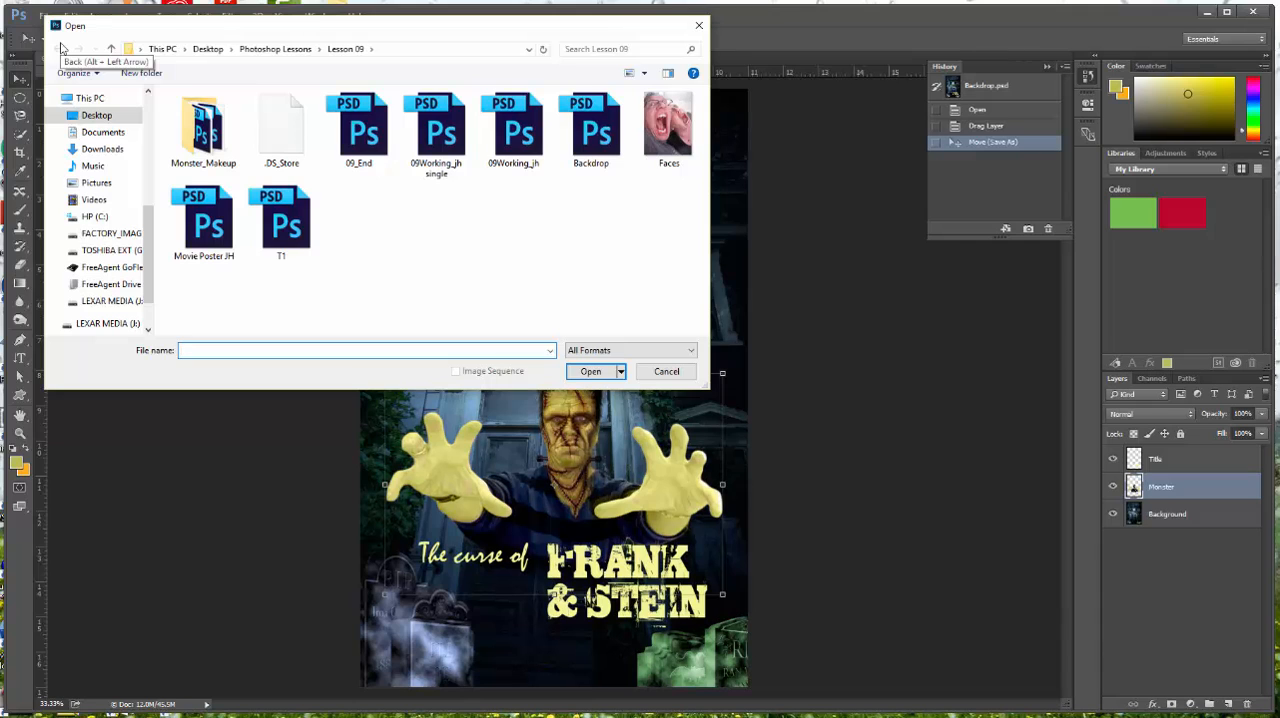
{"action": "double_click", "coordinate": [291, 236]}
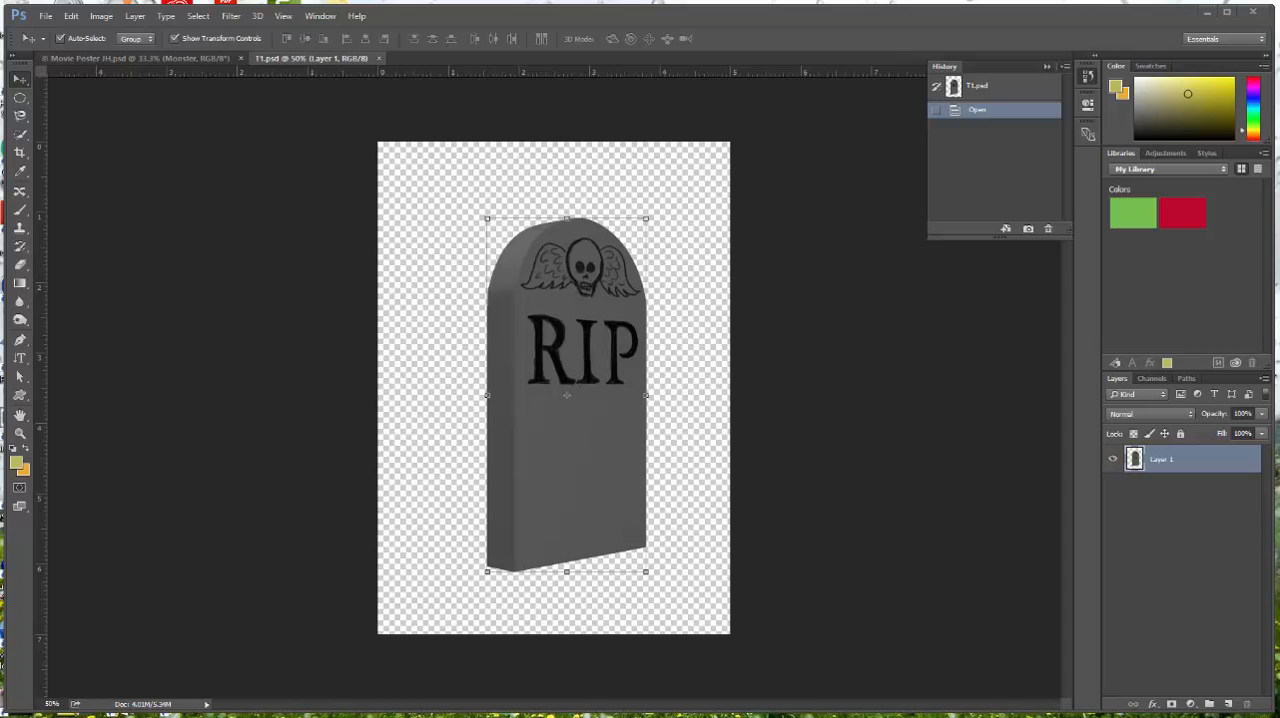
Reset the foreground and background colors to black and white, and apply Difference Clouds to the tombstone
{"action": "left_click", "coordinate": [14, 452]}
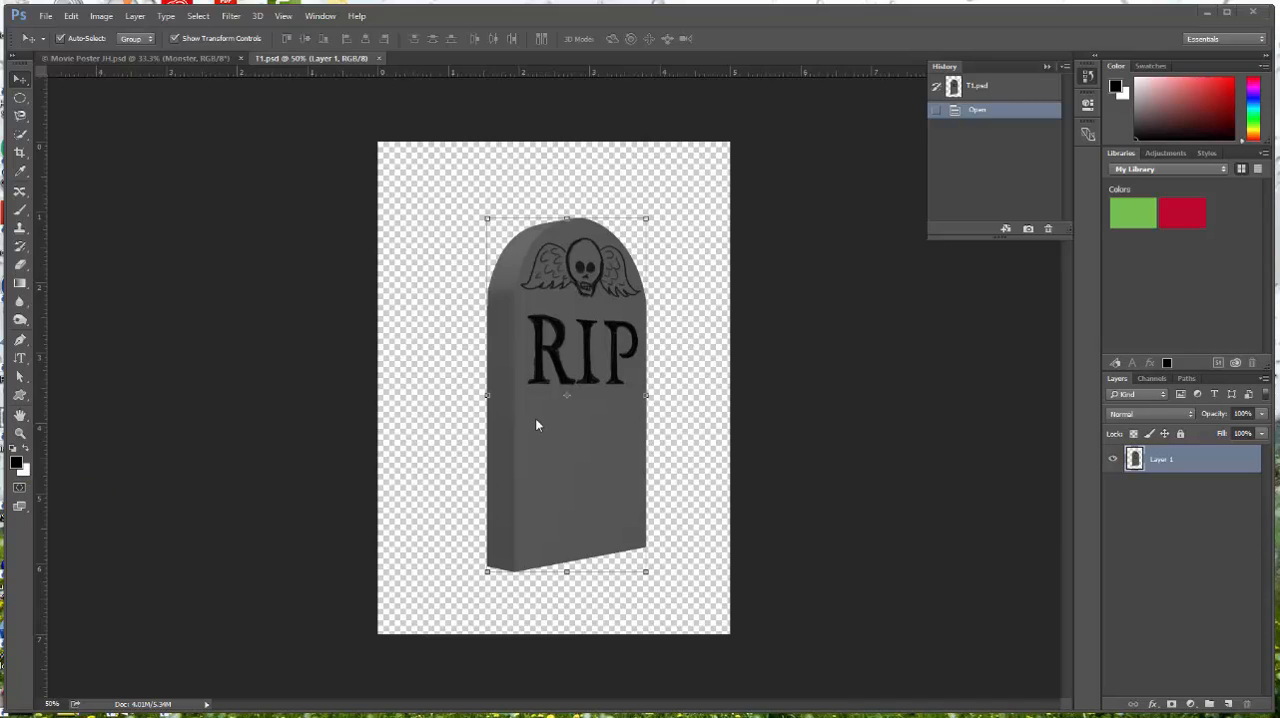
{"action": "left_click", "coordinate": [231, 18]}
{"action": "mouse_move", "coordinate": [256, 240]}
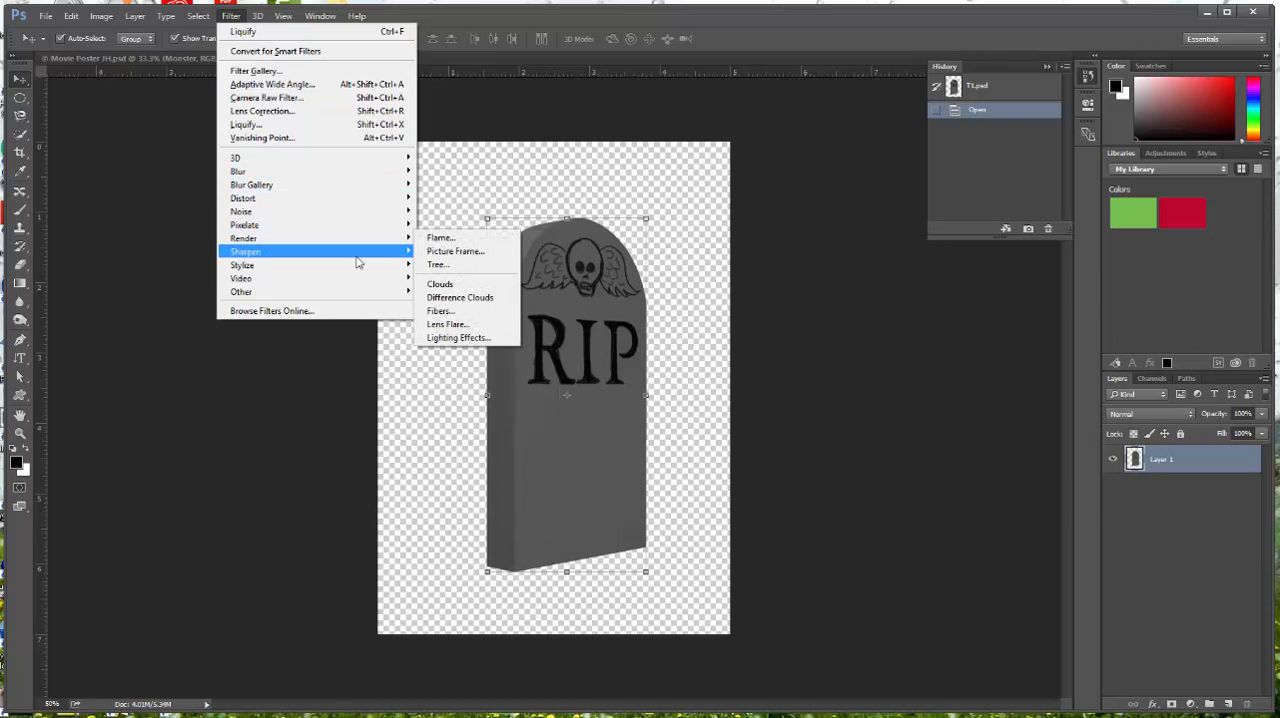
{"action": "left_click", "coordinate": [460, 298]}
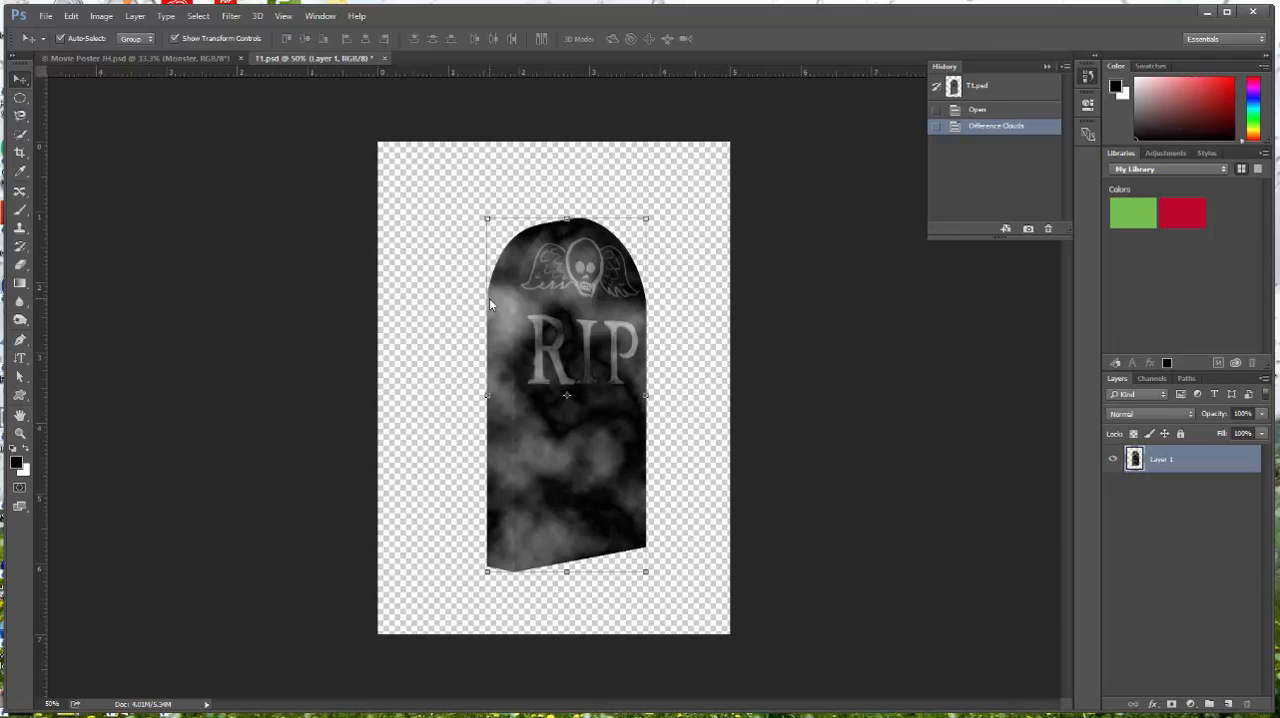
Apply a 15 px Iris Blur to the tombstone, with the focus ellipse centered over the RIP lettering
{"action": "left_click", "coordinate": [231, 17]}
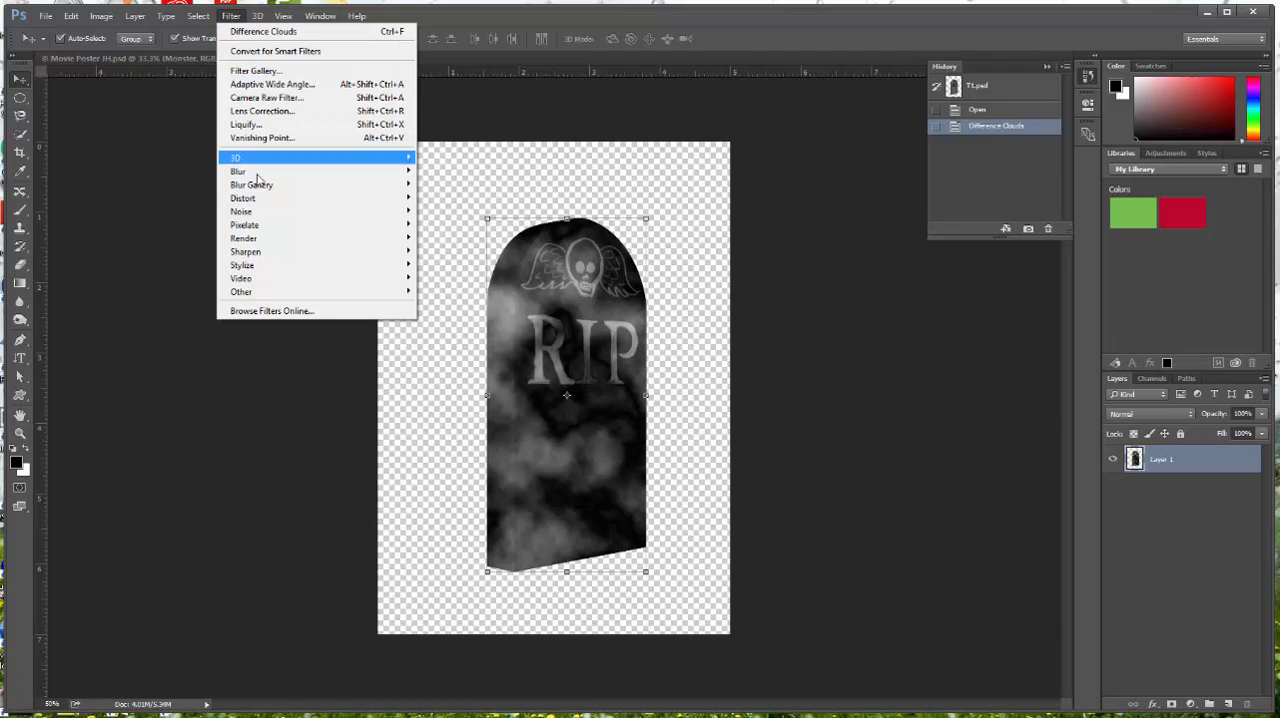
{"action": "mouse_move", "coordinate": [258, 187]}
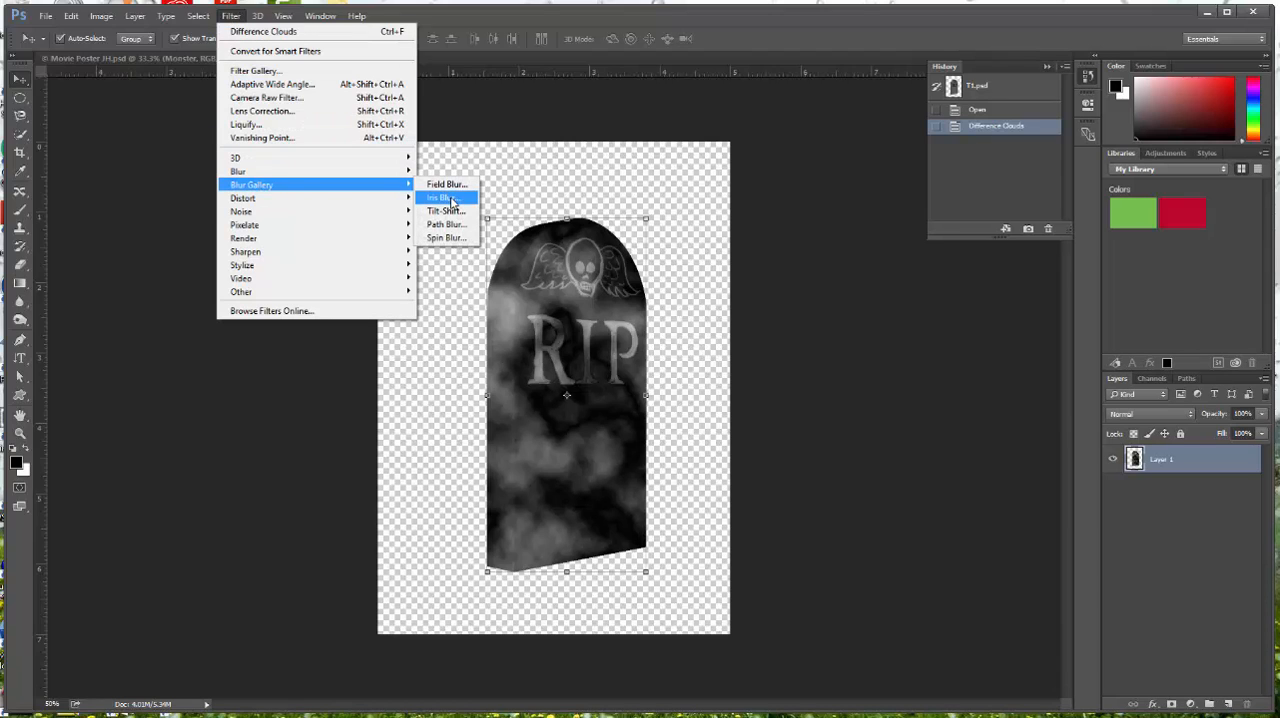
{"action": "left_click", "coordinate": [444, 198]}
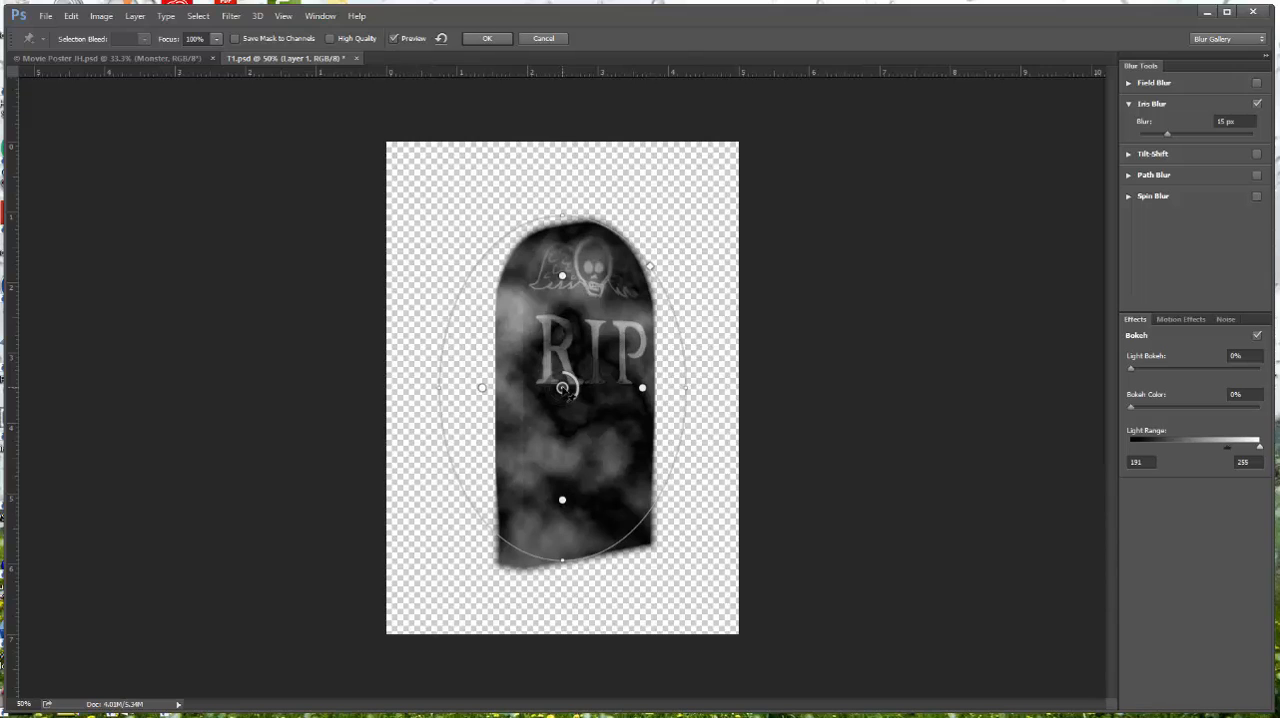
{"action": "left_click_drag", "start_coordinate": [563, 388], "coordinate": [589, 325]}
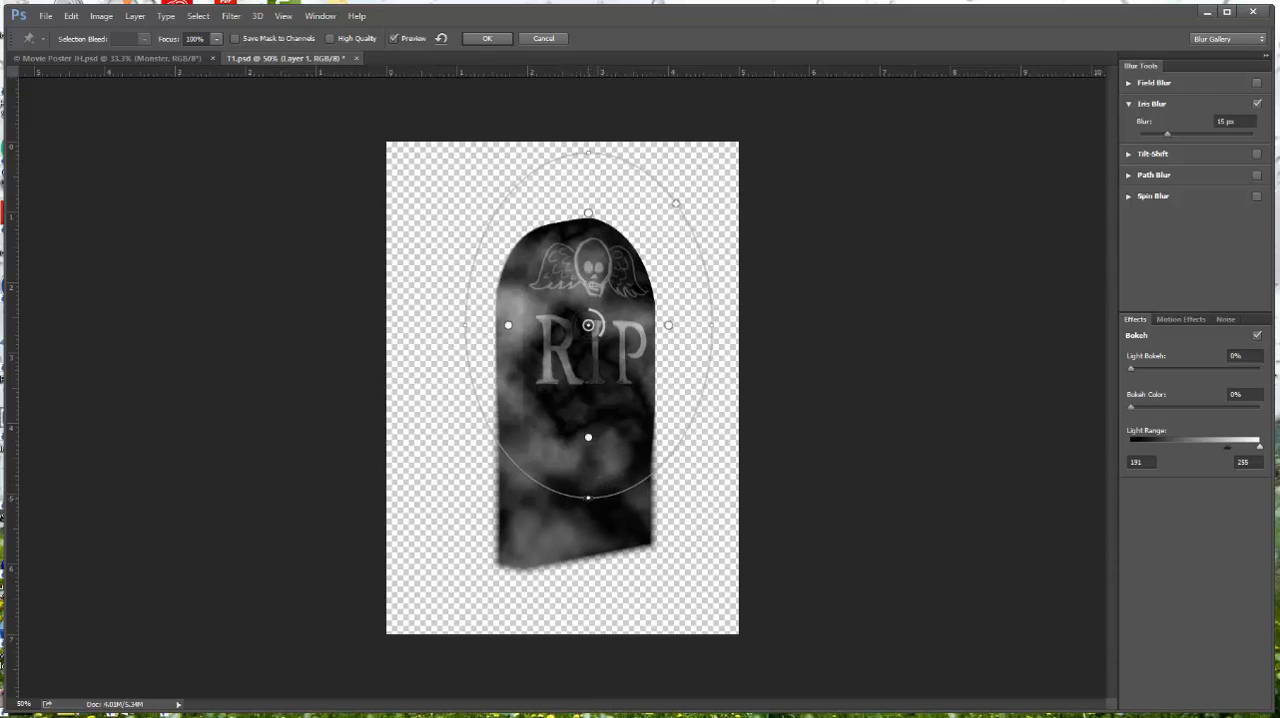
{"action": "left_click_drag", "start_coordinate": [588, 437], "coordinate": [589, 428]}
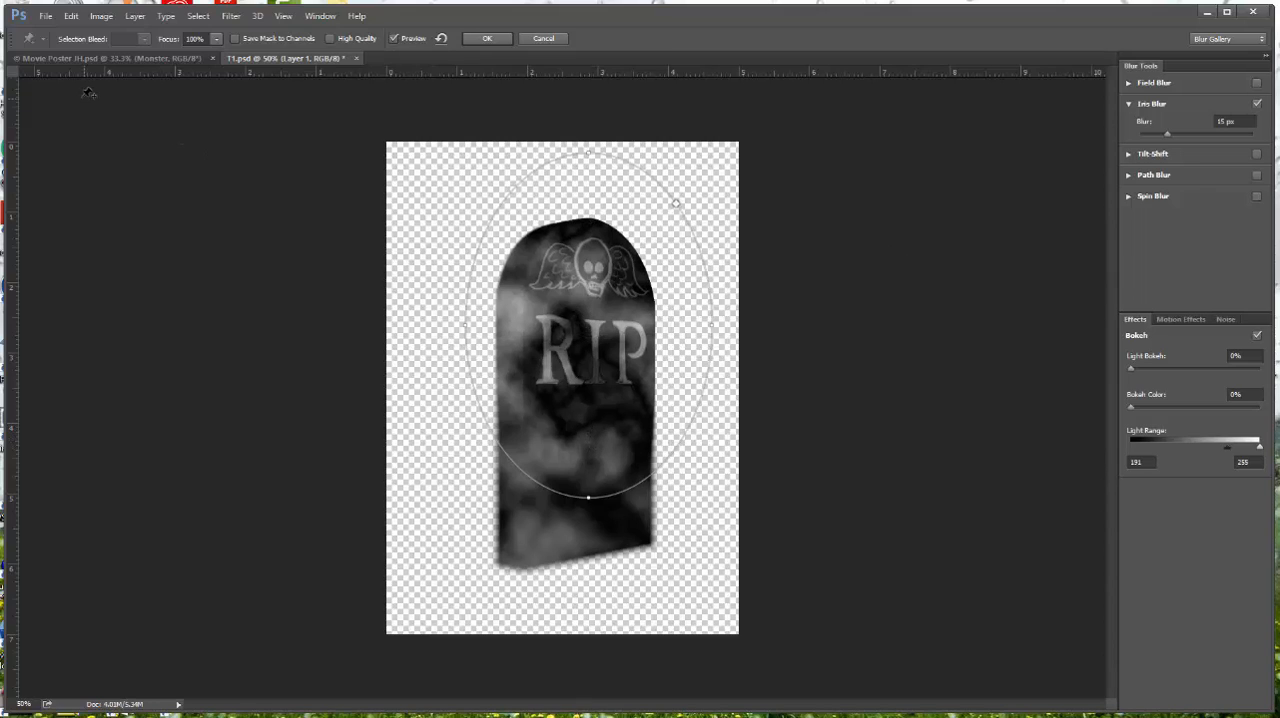
{"action": "left_click", "coordinate": [500, 40]}
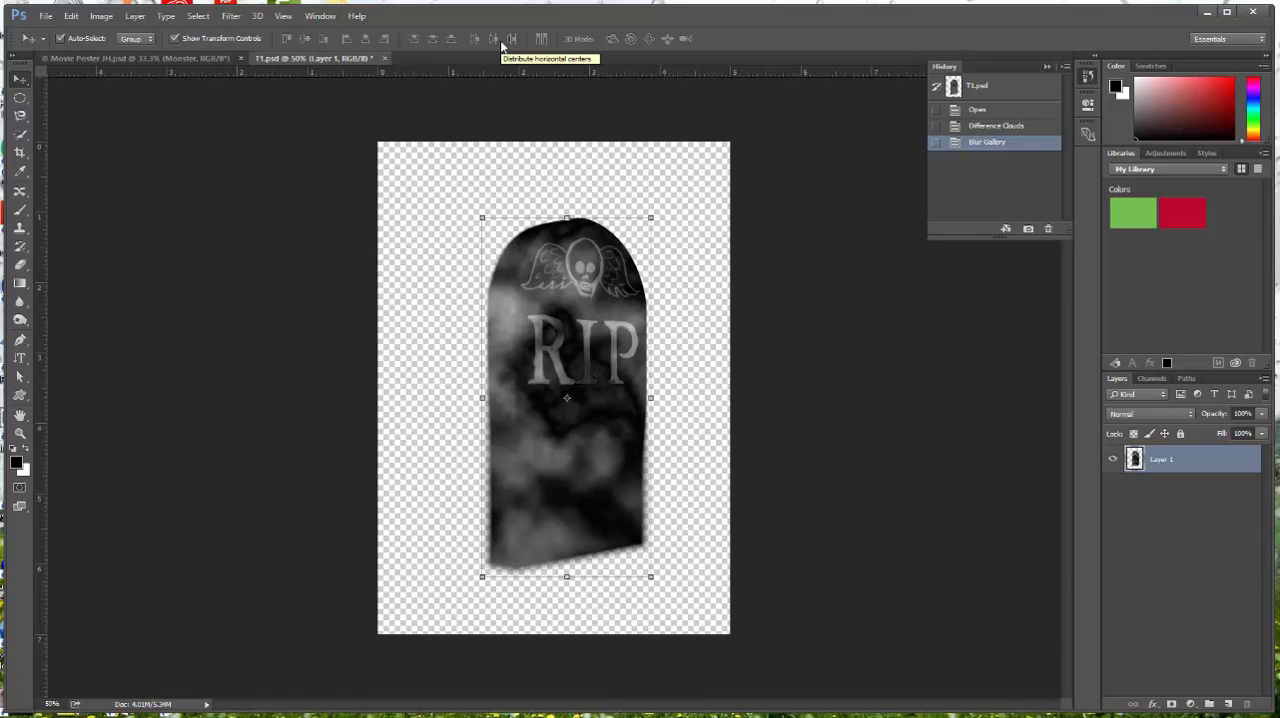
Add a Brightness/Contrast adjustment layer above the tombstone and raise the contrast to about 69
{"action": "left_click", "coordinate": [1174, 153]}
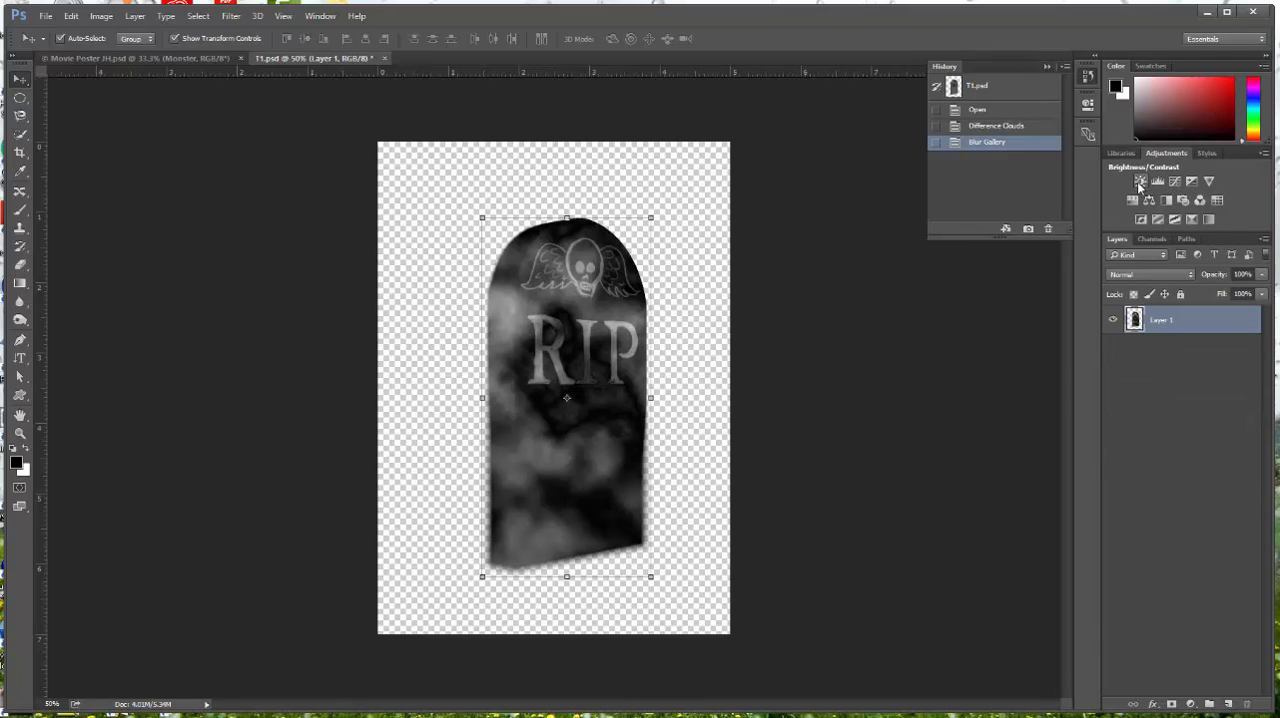
{"action": "left_click", "coordinate": [1138, 183]}
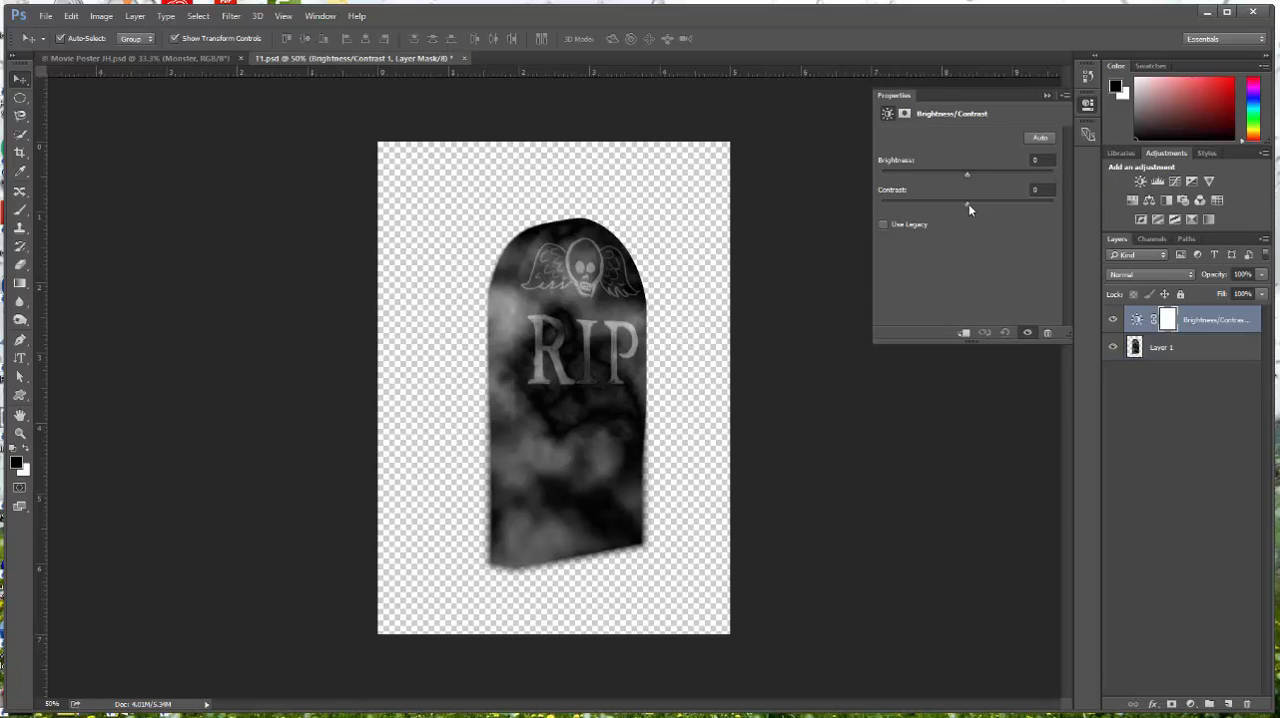
{"action": "left_click_drag", "start_coordinate": [968, 203], "coordinate": [1018, 202]}
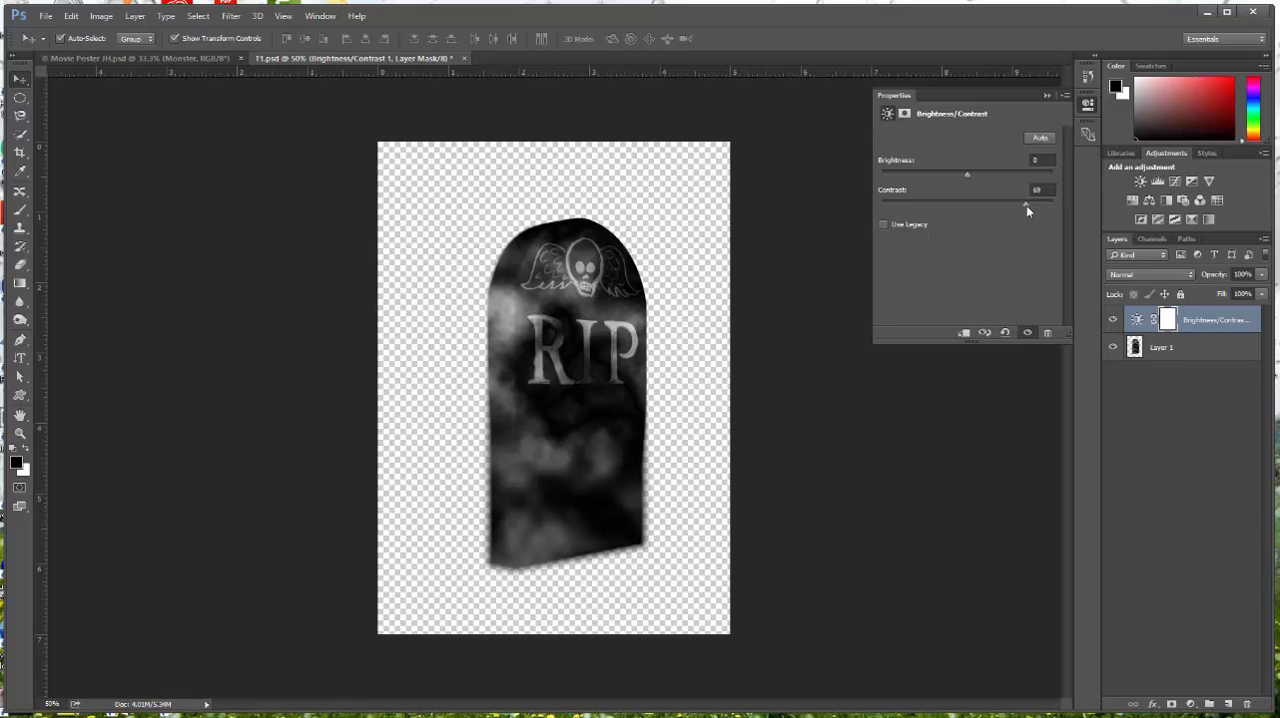
Add a Channel Mixer adjustment layer and set the Green output channel to Red +38% and Blue +109%
{"action": "left_click", "coordinate": [1199, 201]}
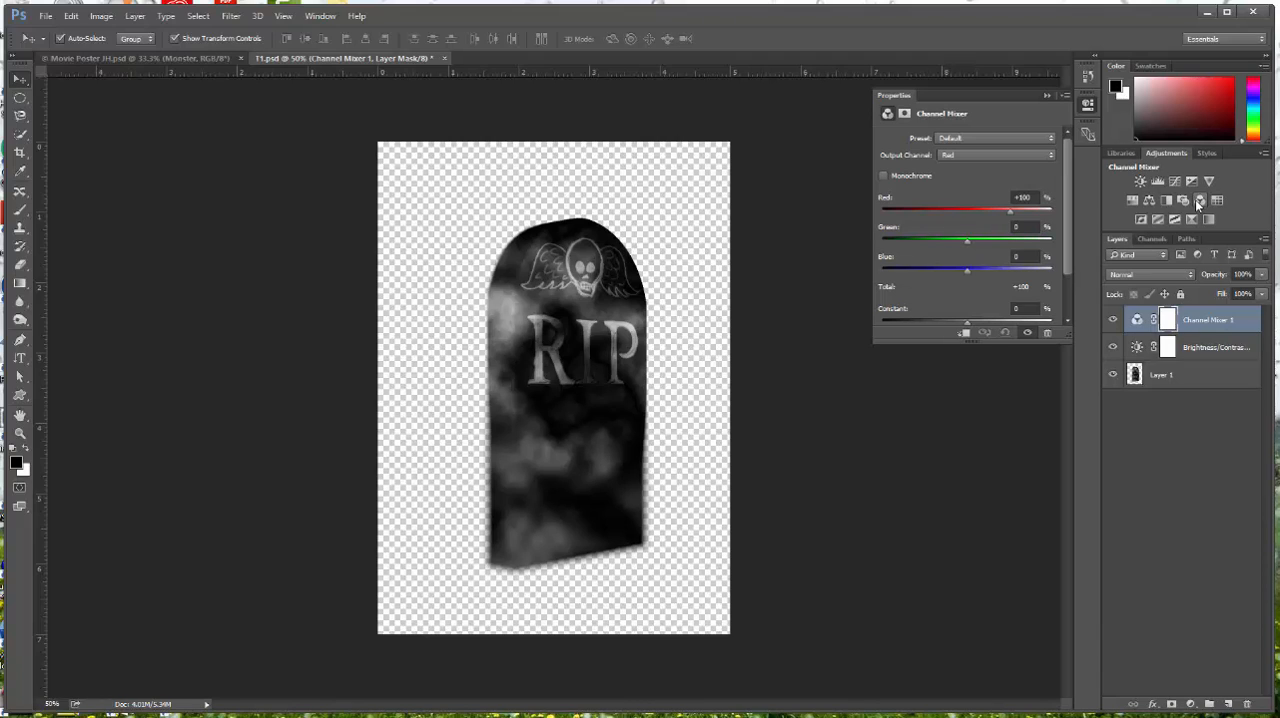
{"action": "left_click", "coordinate": [1051, 155]}
{"action": "left_click", "coordinate": [1043, 176]}
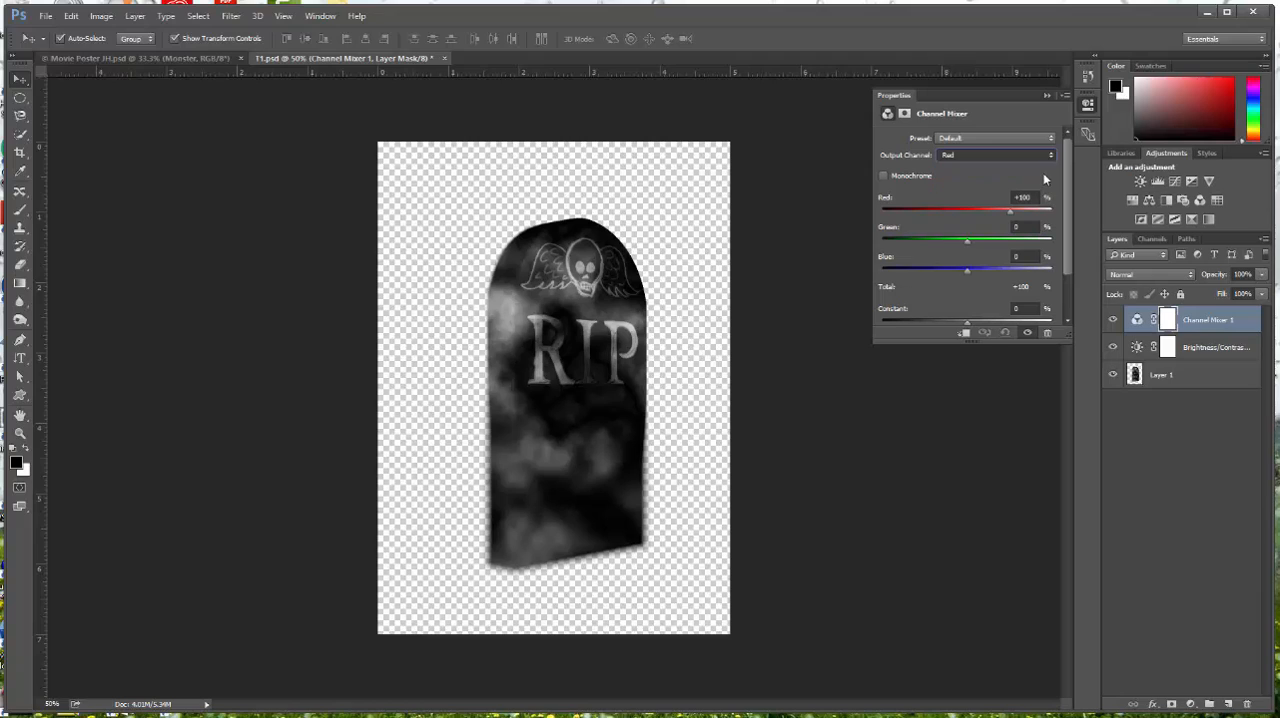
{"action": "left_click", "coordinate": [966, 211]}
{"action": "left_click_drag", "start_coordinate": [967, 212], "coordinate": [983, 212]}
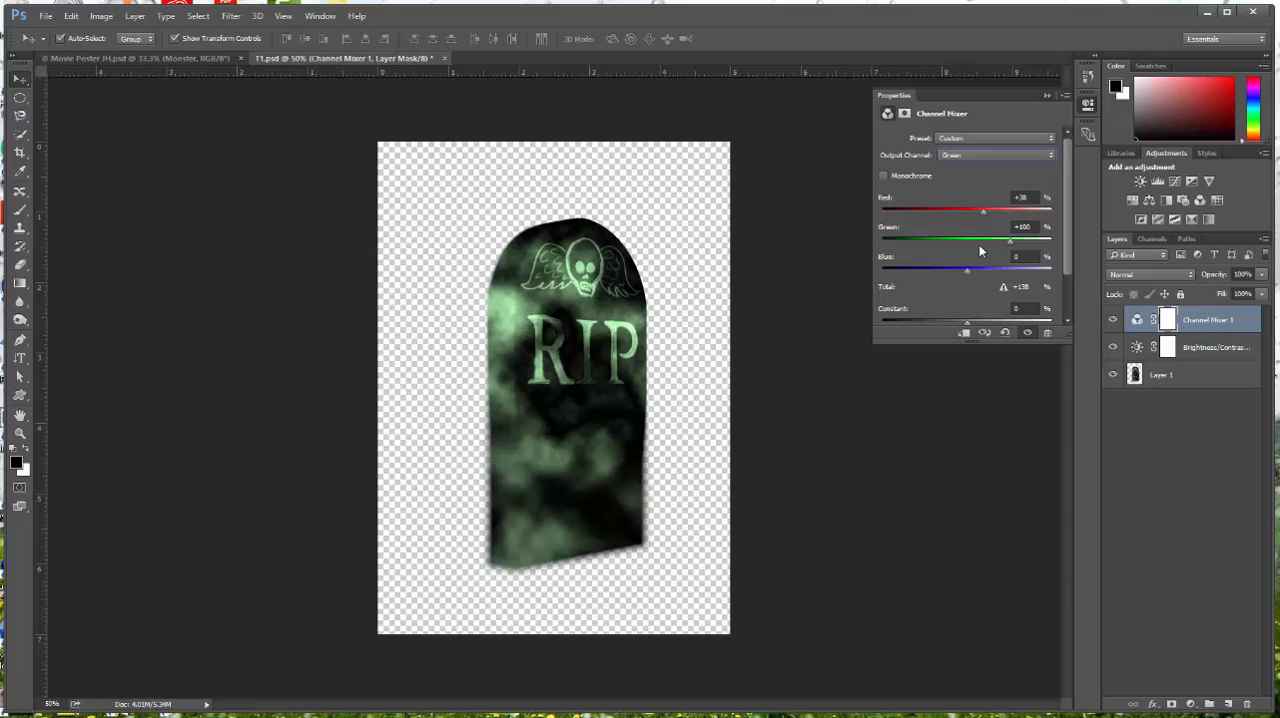
{"action": "left_click_drag", "start_coordinate": [967, 274], "coordinate": [1014, 276]}
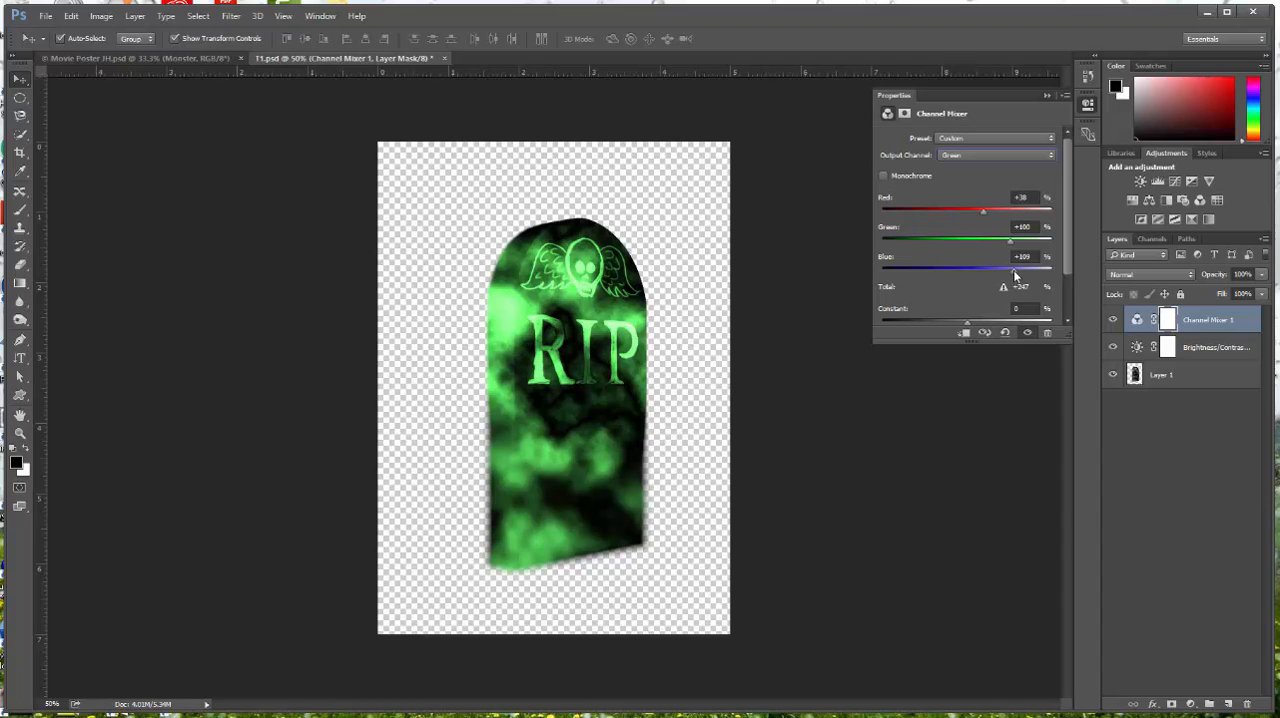
Add an Exposure adjustment layer with the exposure set to +0.09
{"action": "left_click", "coordinate": [1190, 182]}
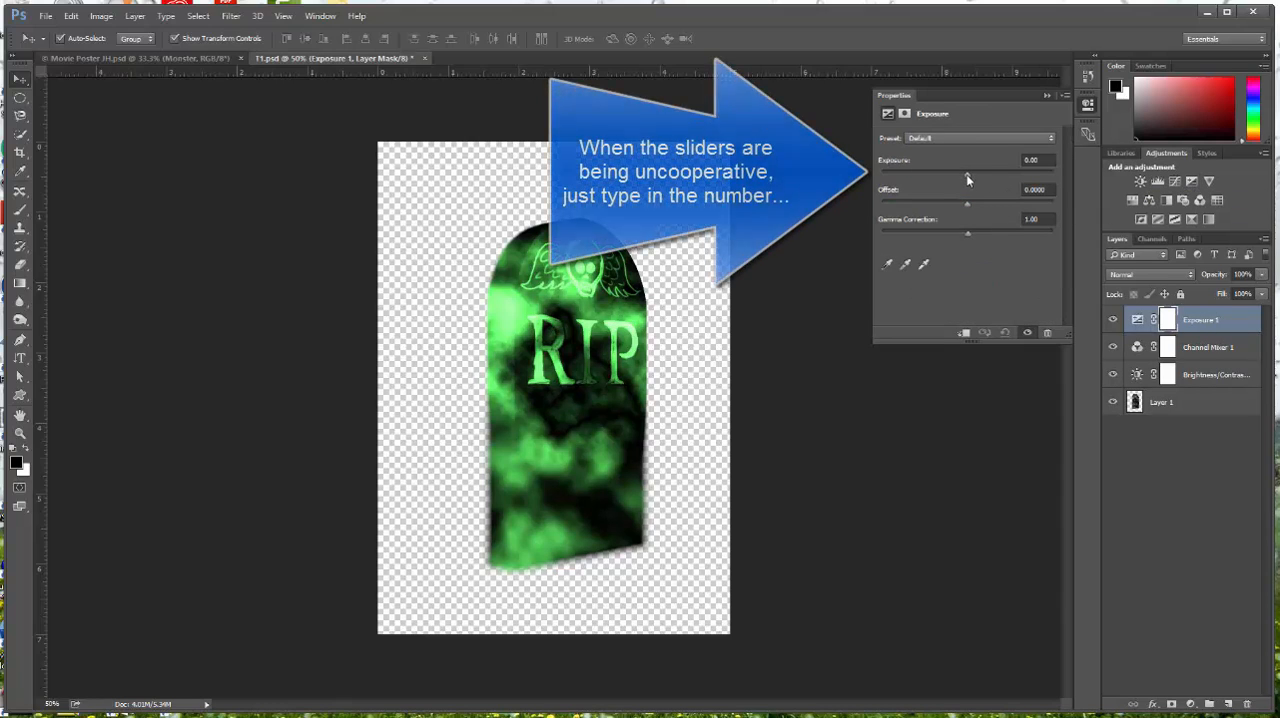
{"action": "left_click", "coordinate": [1036, 160]}
{"action": "type", "text": "-0.0"}
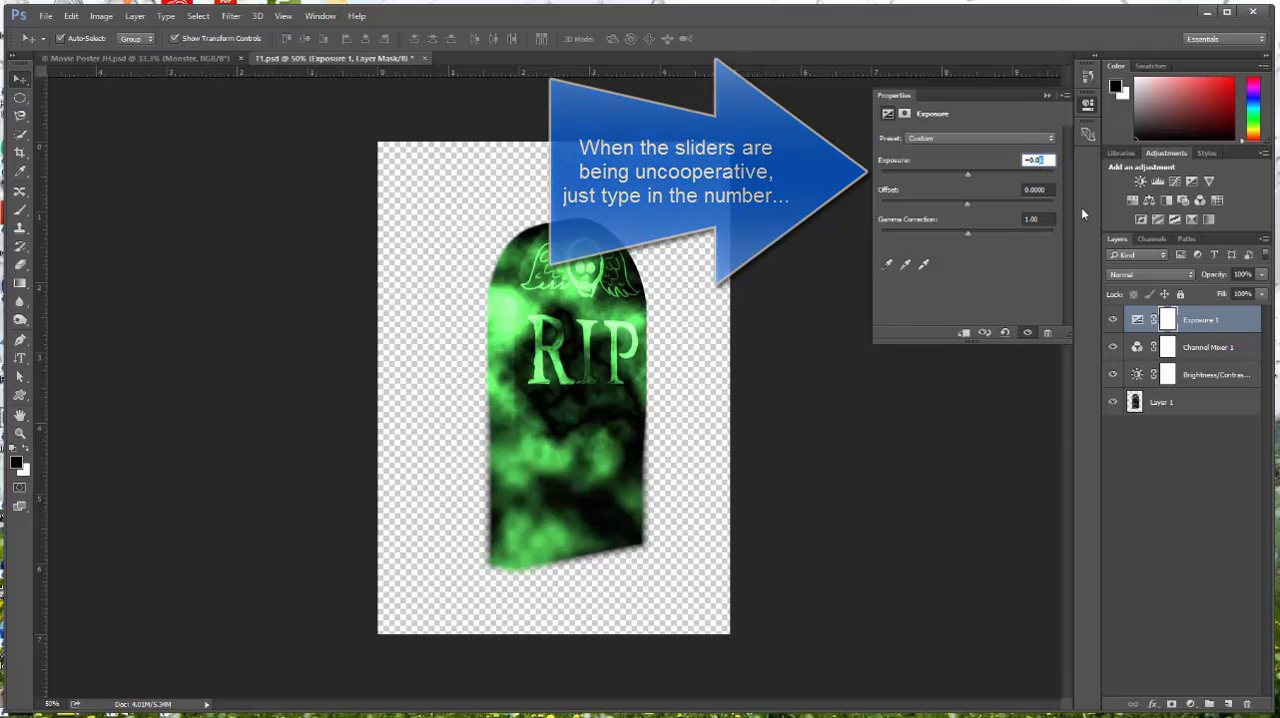
{"action": "type", "text": "9"}
{"action": "key", "text": "Tab"}
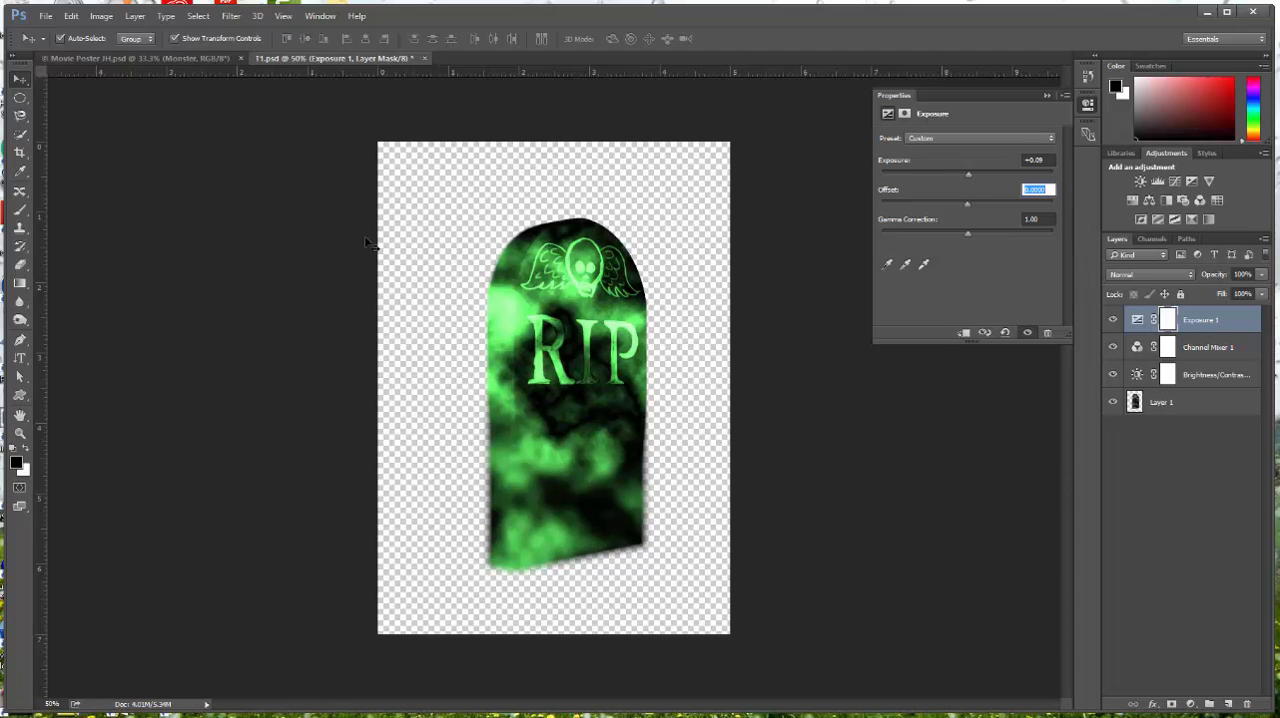
Look at the tombstones in the Movie Poster JH document and return to T1
{"action": "left_click", "coordinate": [130, 58]}
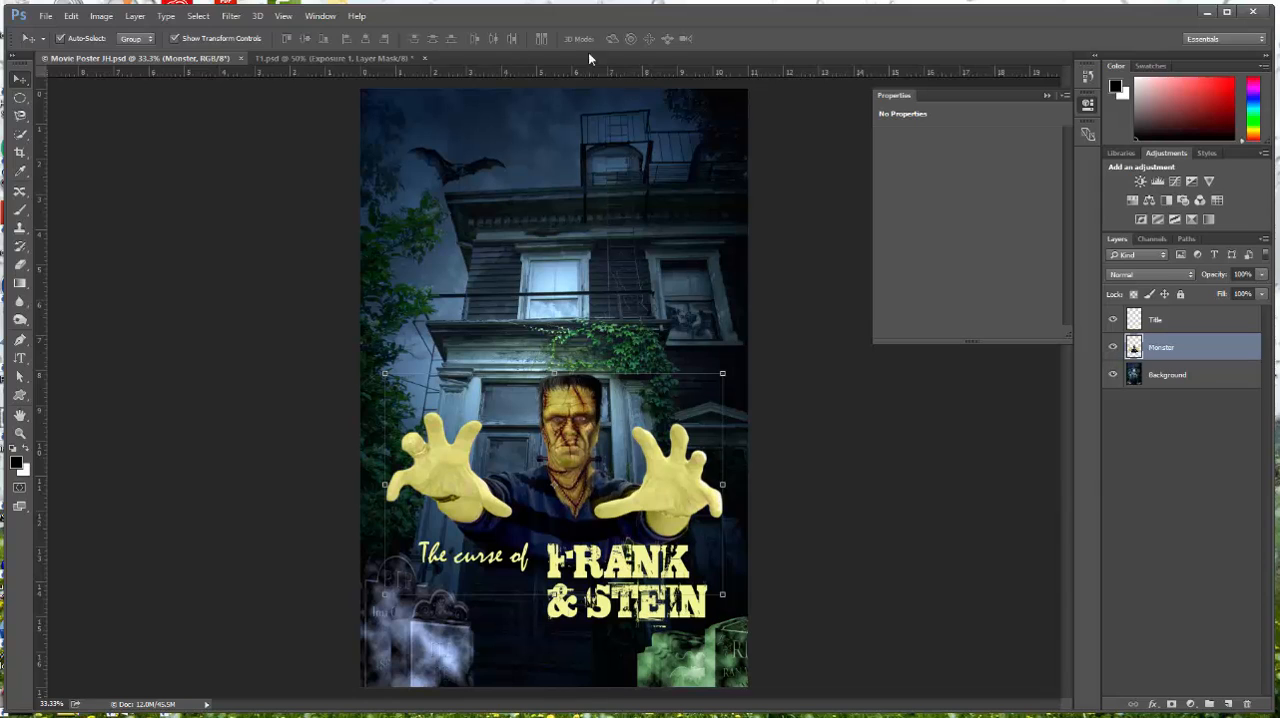
{"action": "left_click", "coordinate": [303, 57]}
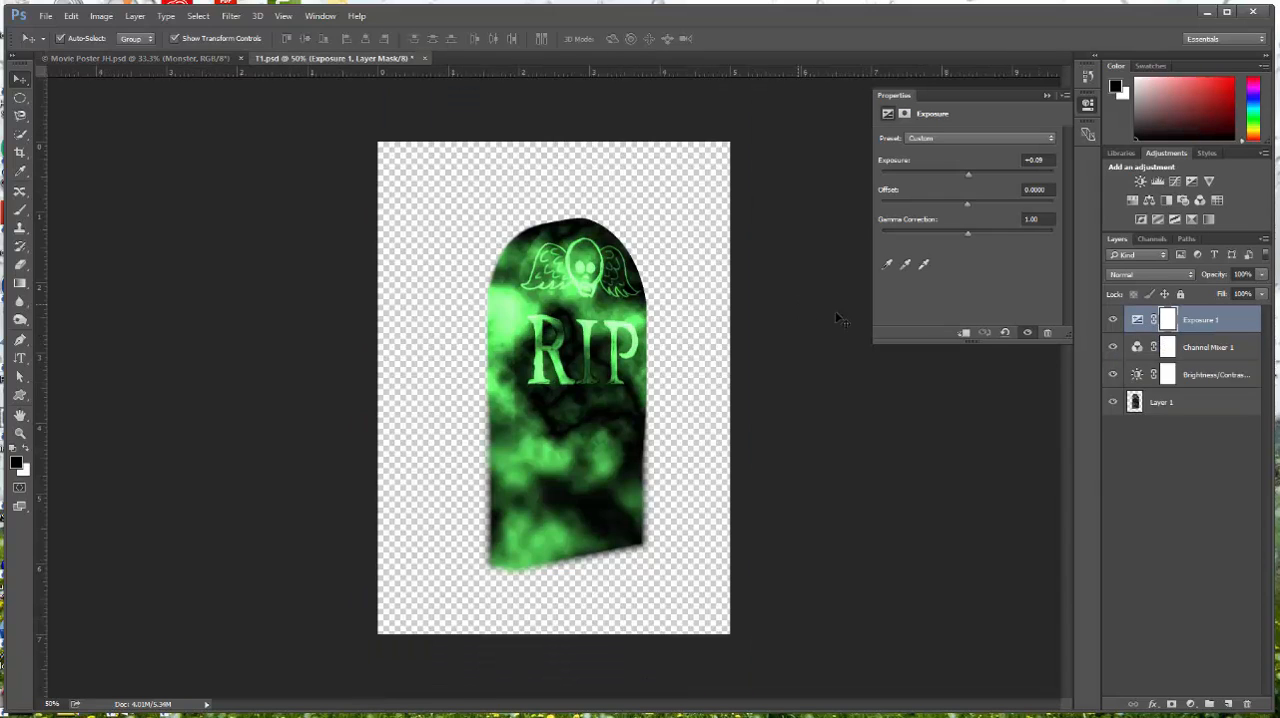
Enlarge the history list, compare earlier states, and revert T1 to the Difference Clouds state
{"action": "left_click", "coordinate": [1091, 77]}
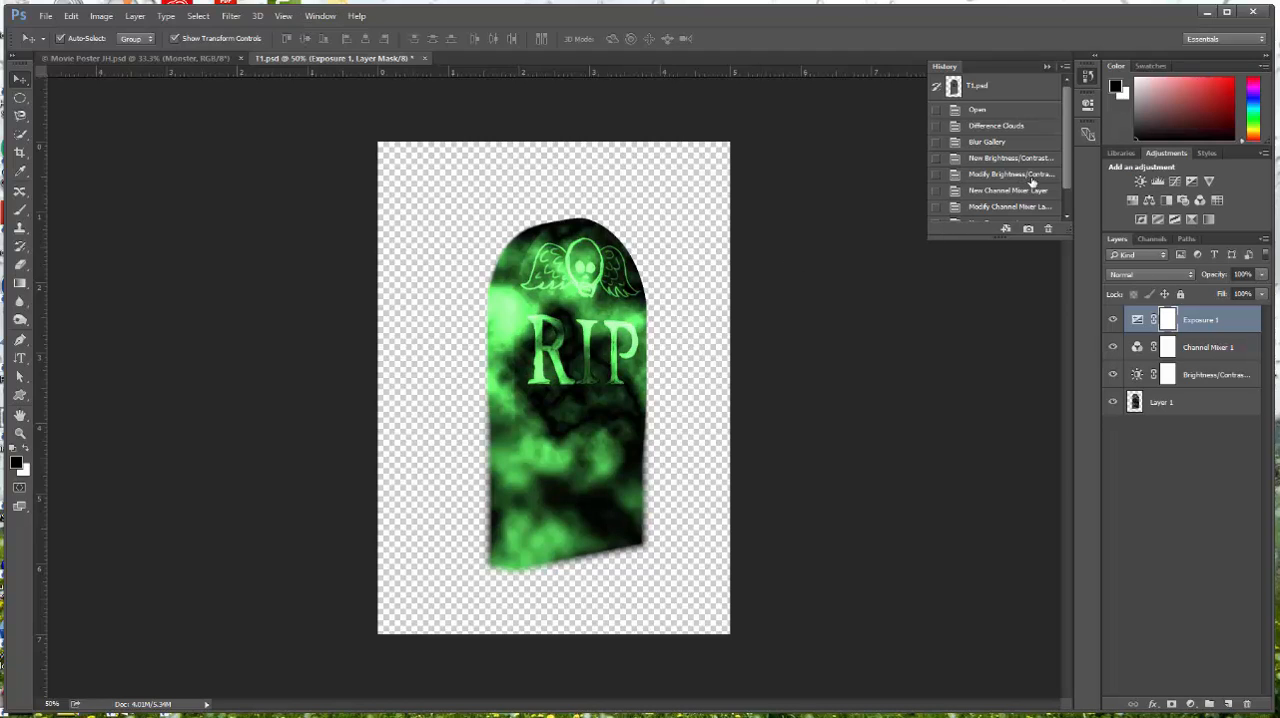
{"action": "left_click_drag", "start_coordinate": [1008, 237], "coordinate": [996, 313]}
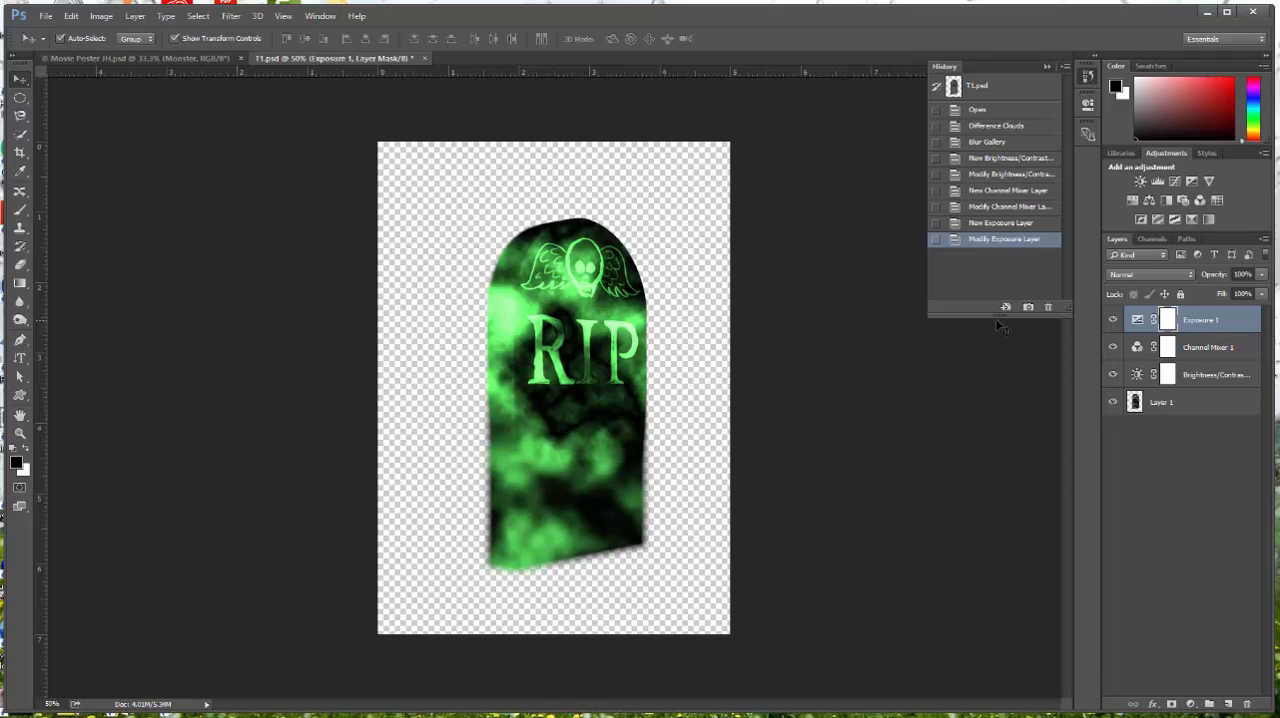
{"action": "left_click", "coordinate": [981, 145]}
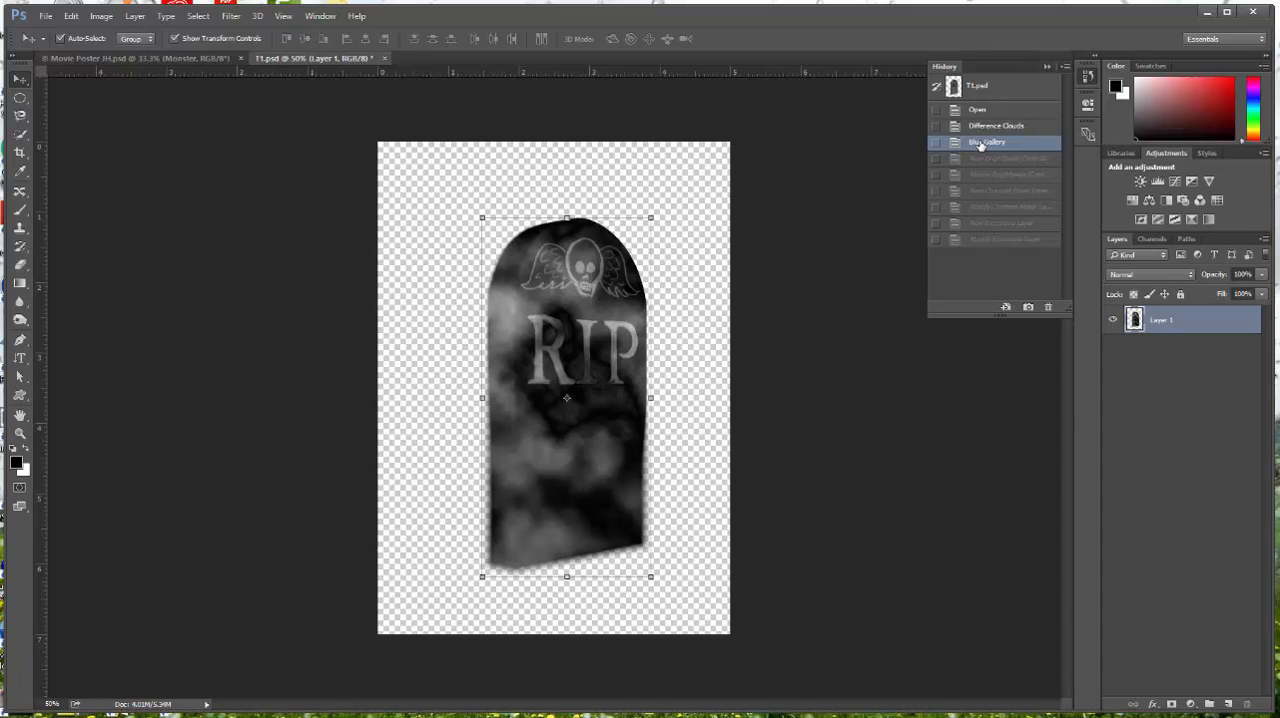
{"action": "left_click", "coordinate": [995, 208]}
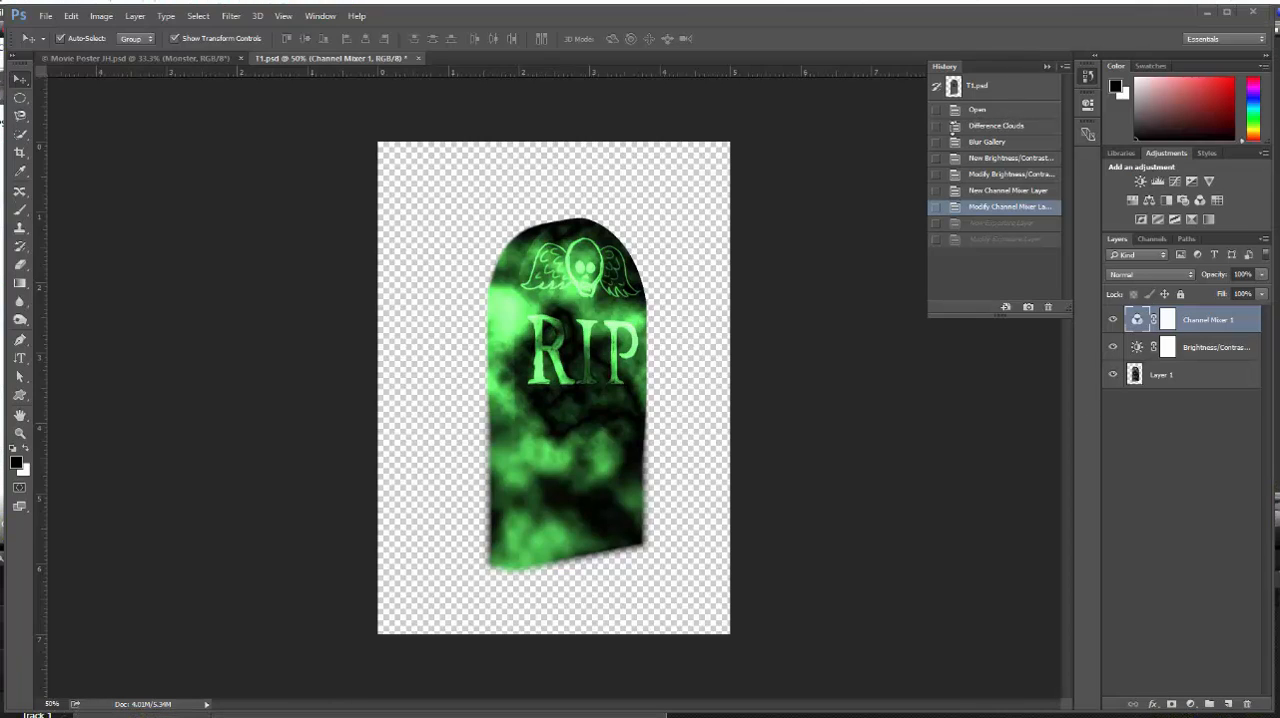
{"action": "left_click", "coordinate": [998, 126]}
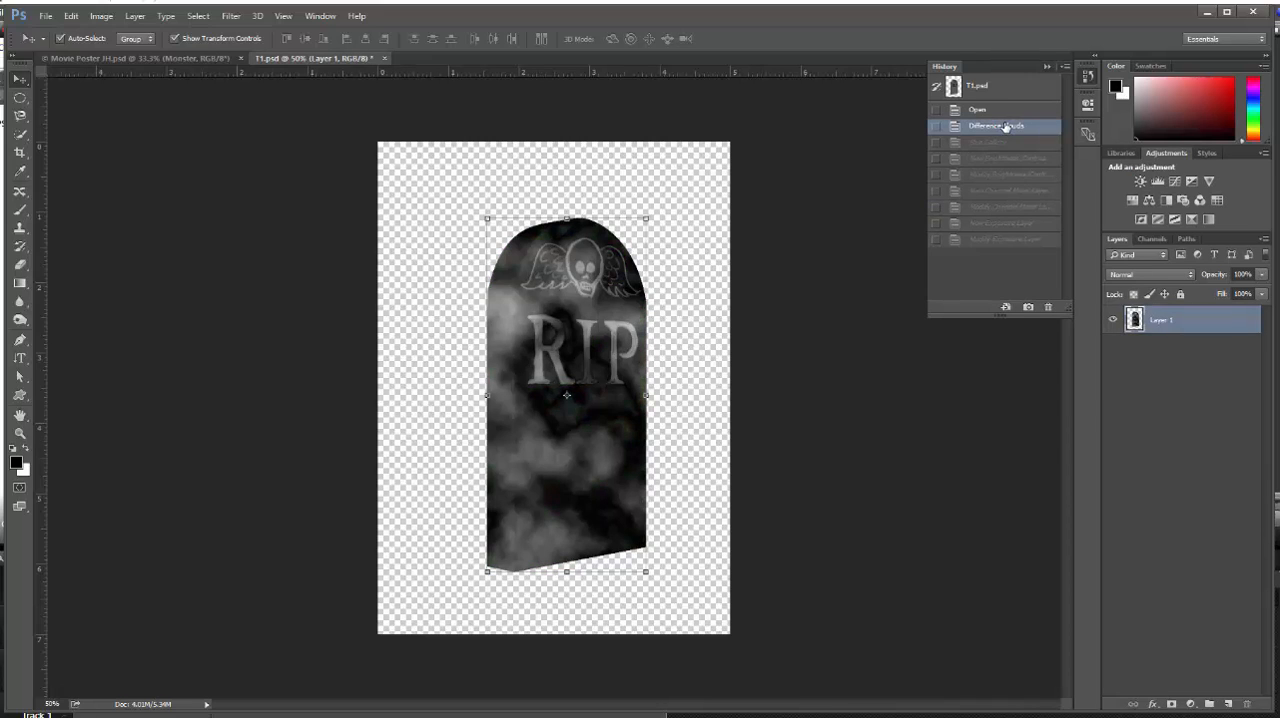
Add a reduced amount of monochromatic Gaussian noise to the tombstone layer
{"action": "left_click", "coordinate": [232, 15]}
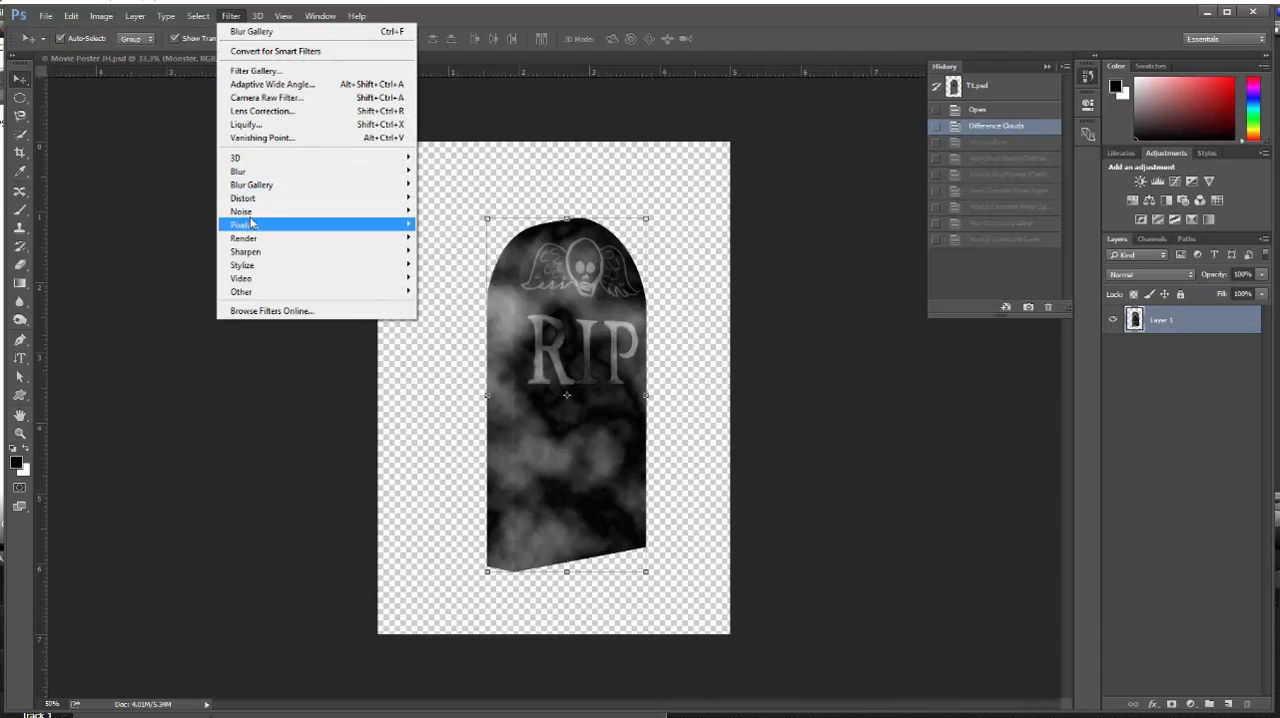
{"action": "mouse_move", "coordinate": [258, 212]}
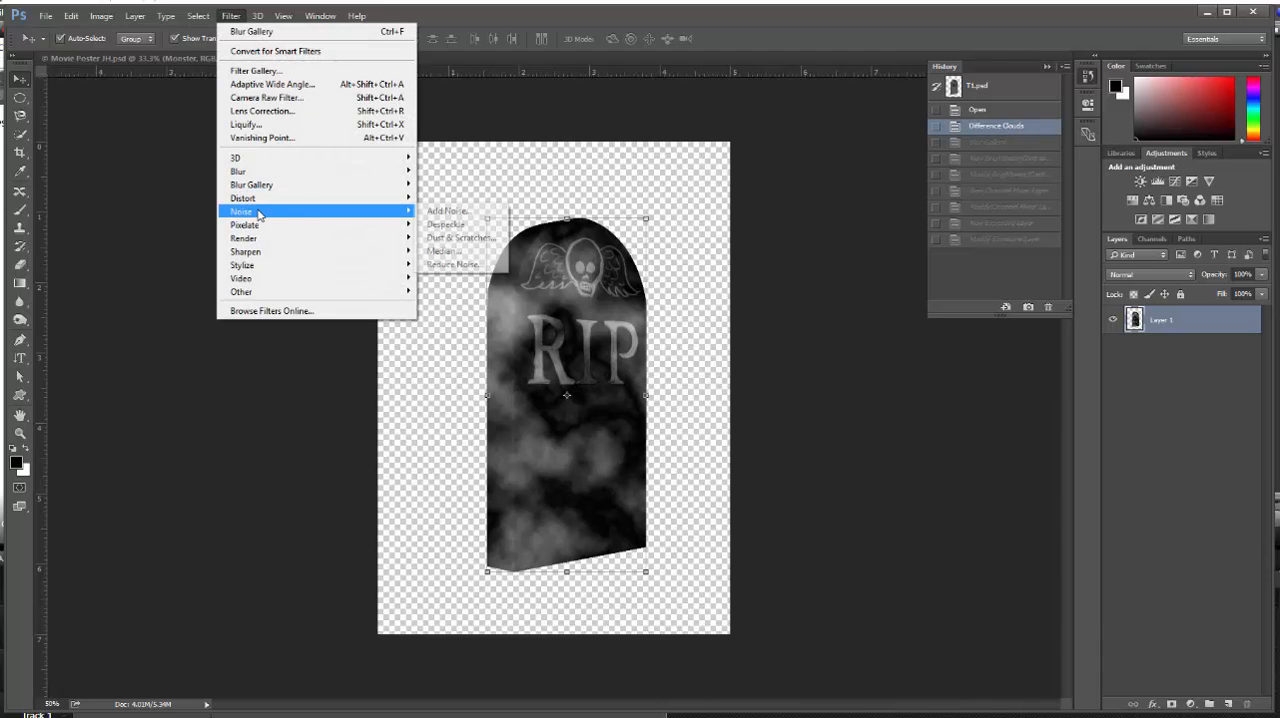
{"action": "left_click", "coordinate": [455, 211]}
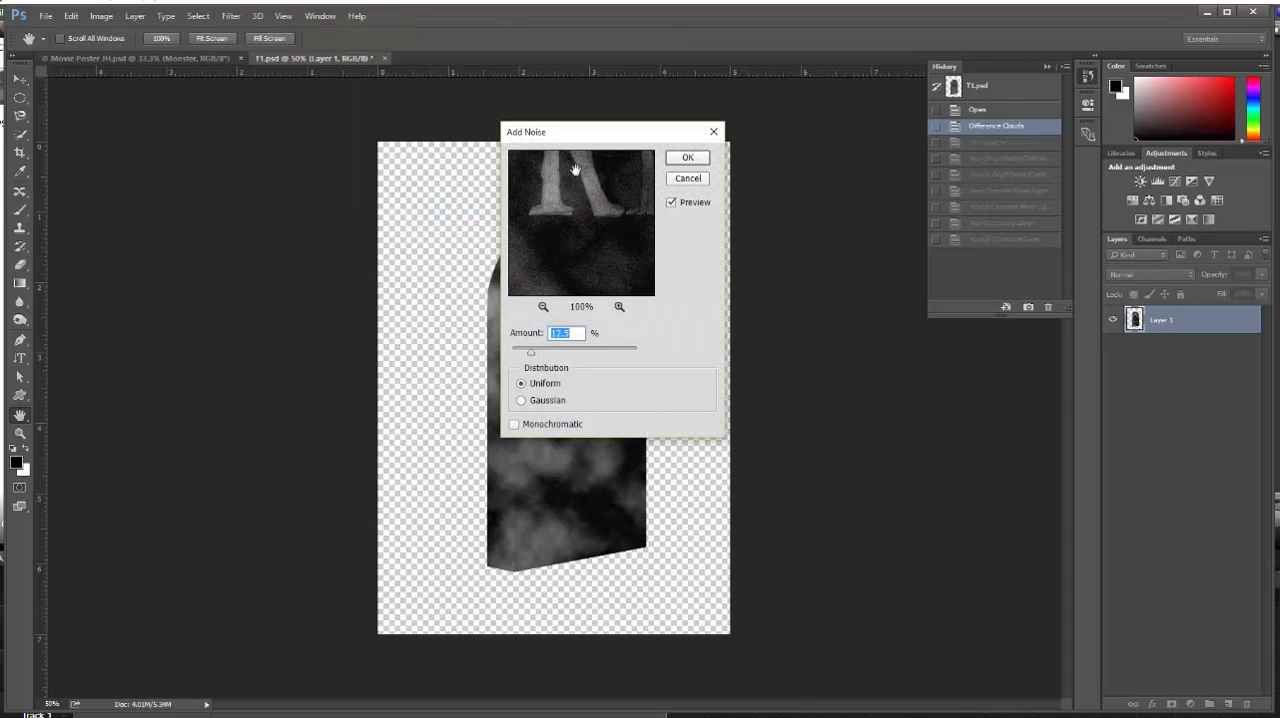
{"action": "left_click_drag", "start_coordinate": [621, 145], "coordinate": [778, 144]}
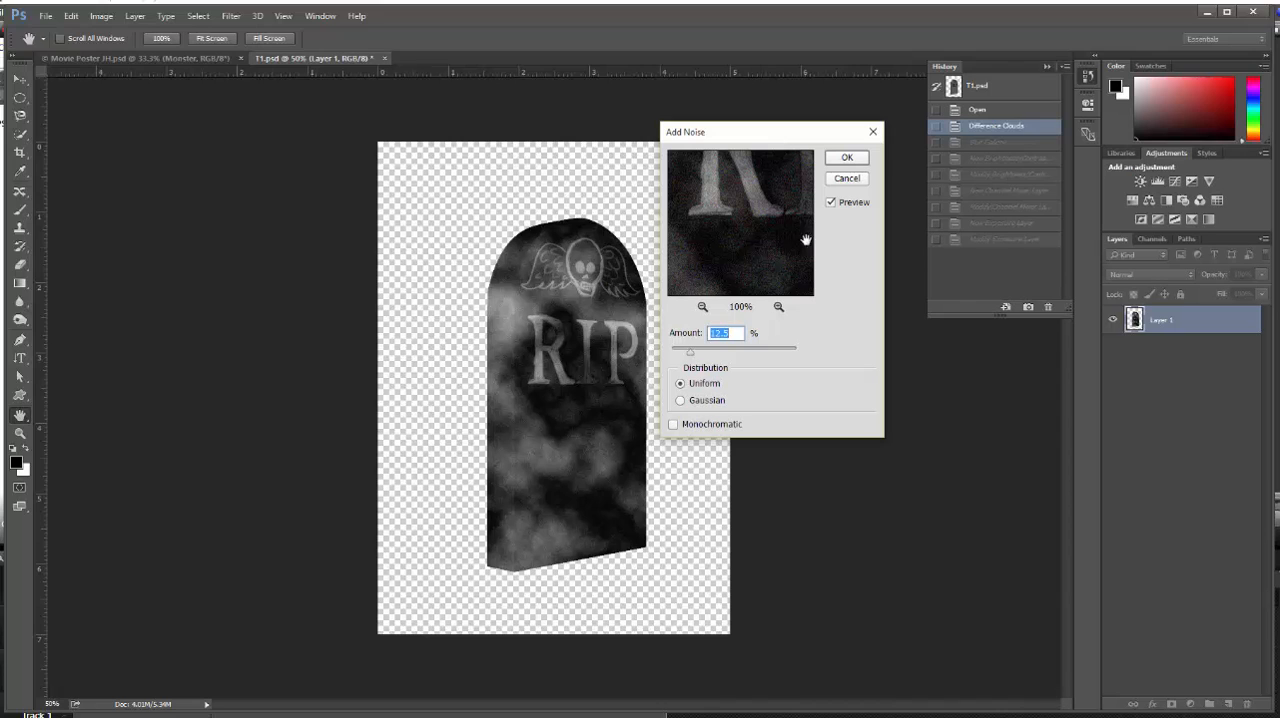
{"action": "left_click_drag", "start_coordinate": [691, 353], "coordinate": [676, 357]}
{"action": "left_click", "coordinate": [680, 401]}
{"action": "left_click", "coordinate": [673, 425]}
{"action": "left_click", "coordinate": [858, 160]}
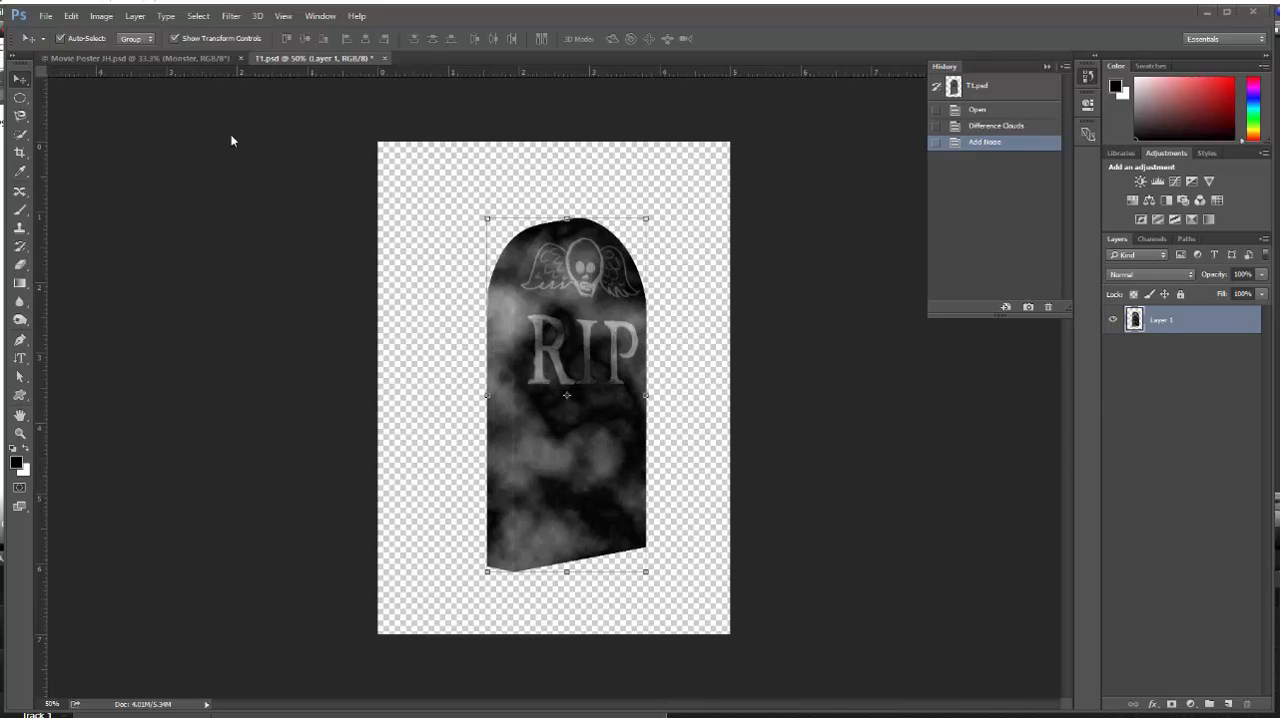
Start the Lighting Effects render filter on the tombstone layer
{"action": "left_click", "coordinate": [231, 16]}
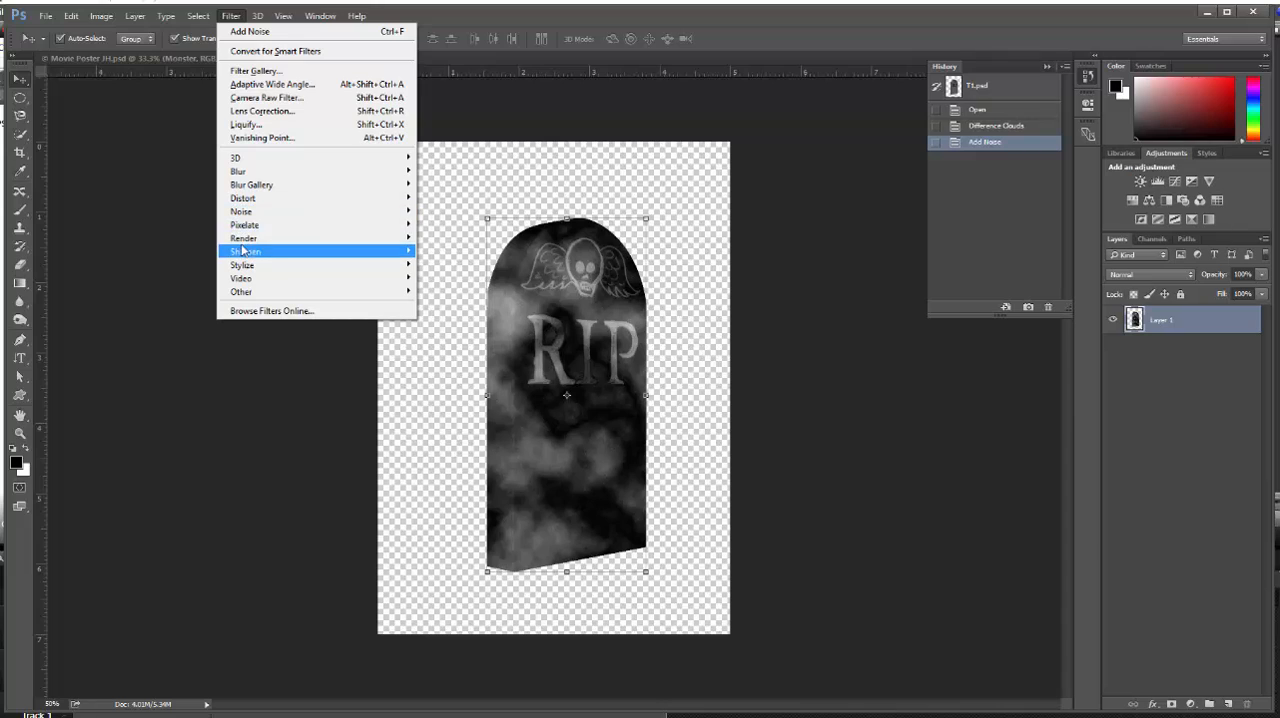
{"action": "mouse_move", "coordinate": [247, 243]}
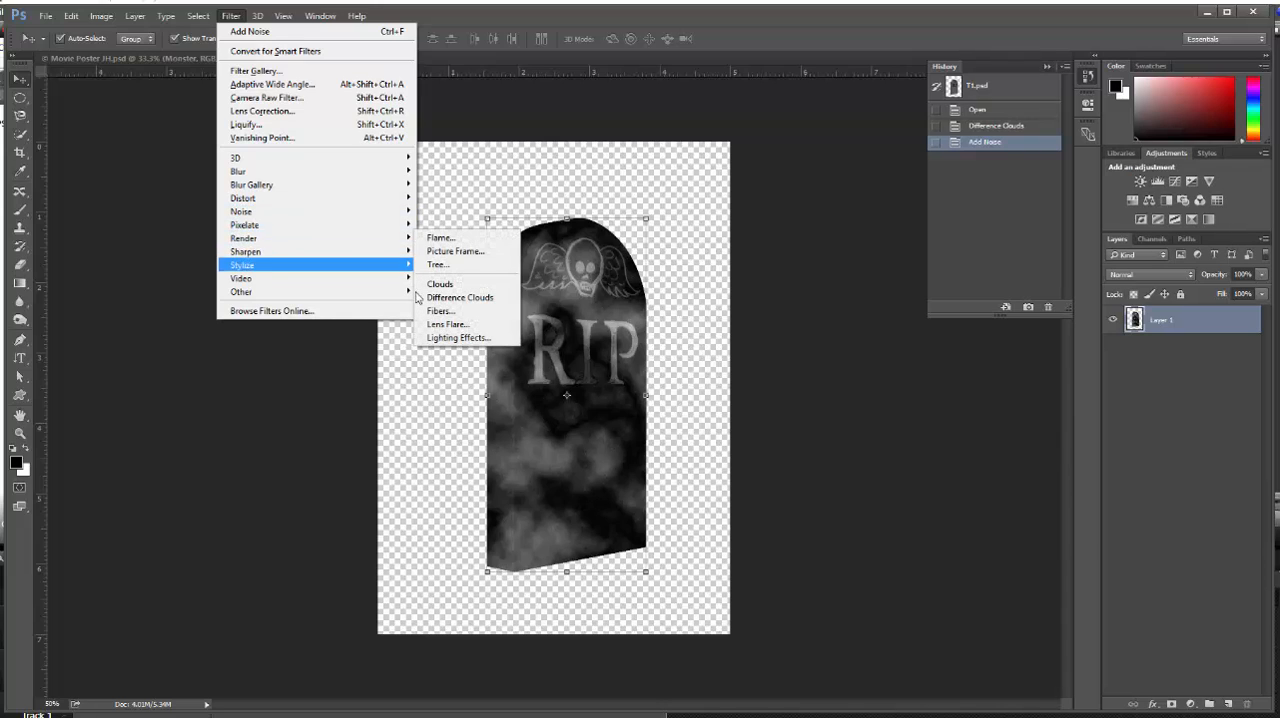
{"action": "left_click", "coordinate": [458, 337]}
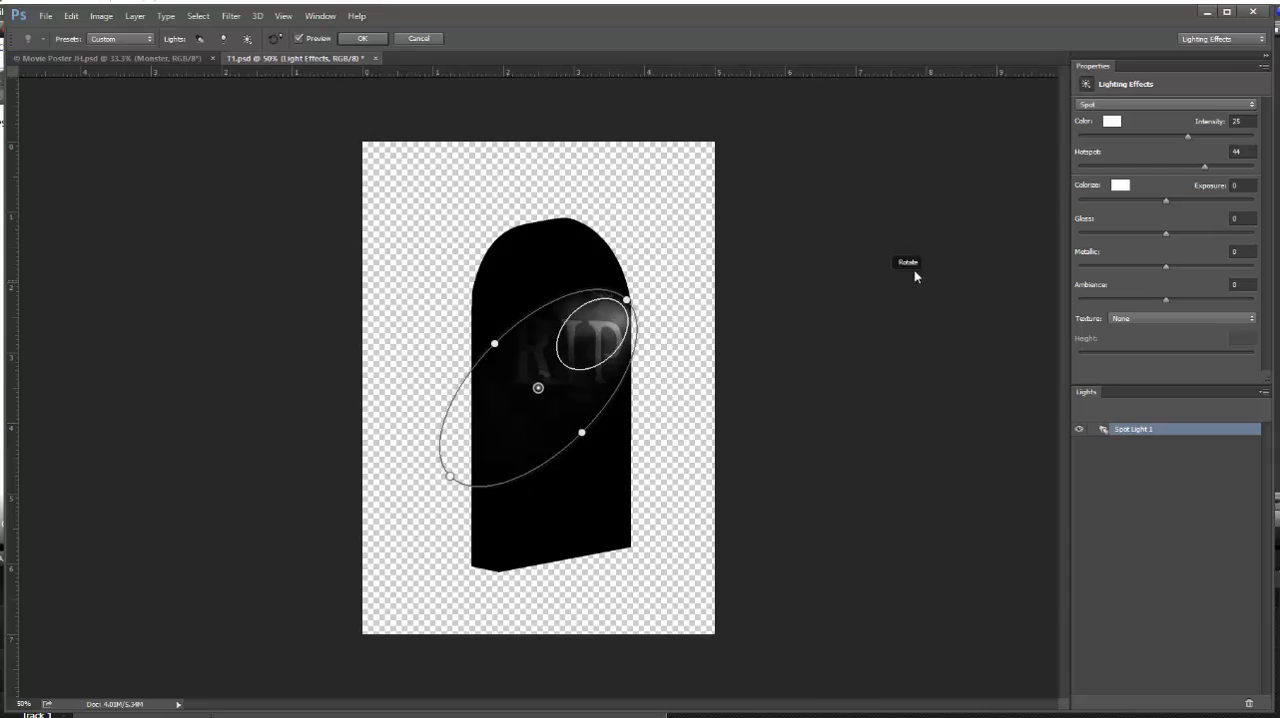
Set the spot light's color to a light blue with a hue of 199°
{"action": "left_click", "coordinate": [1113, 121]}
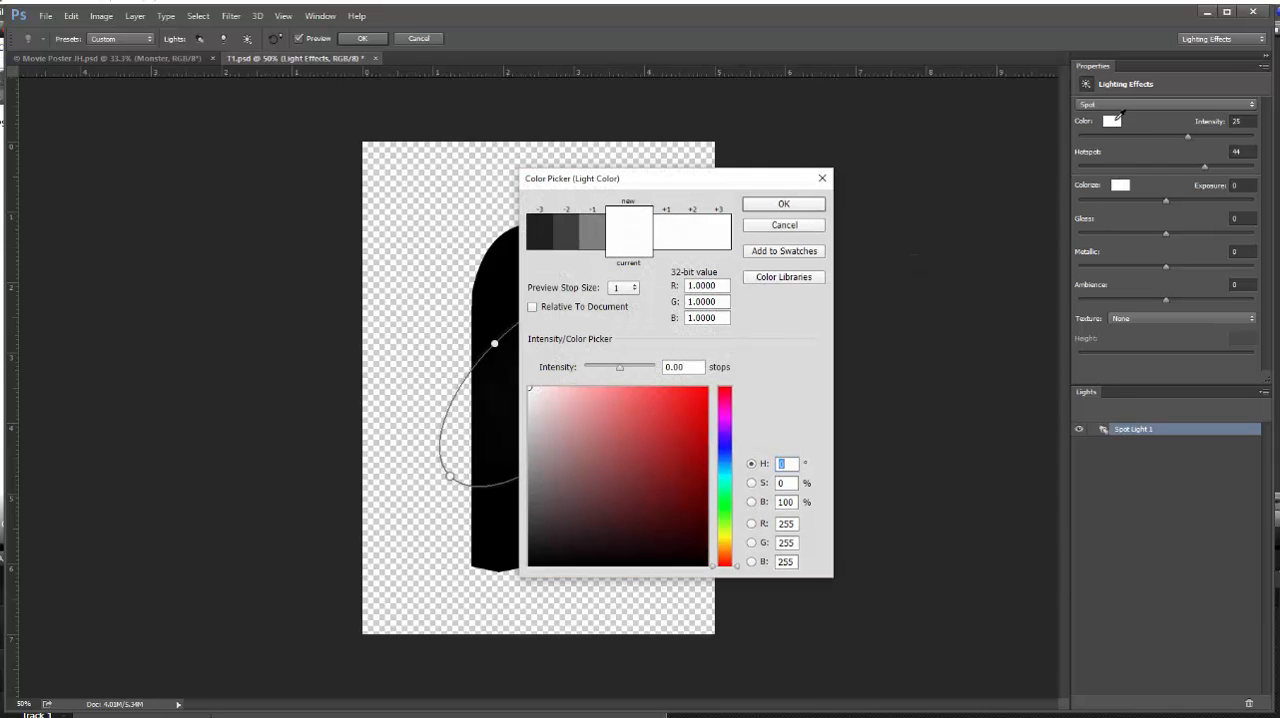
{"action": "left_click_drag", "start_coordinate": [738, 566], "coordinate": [738, 484]}
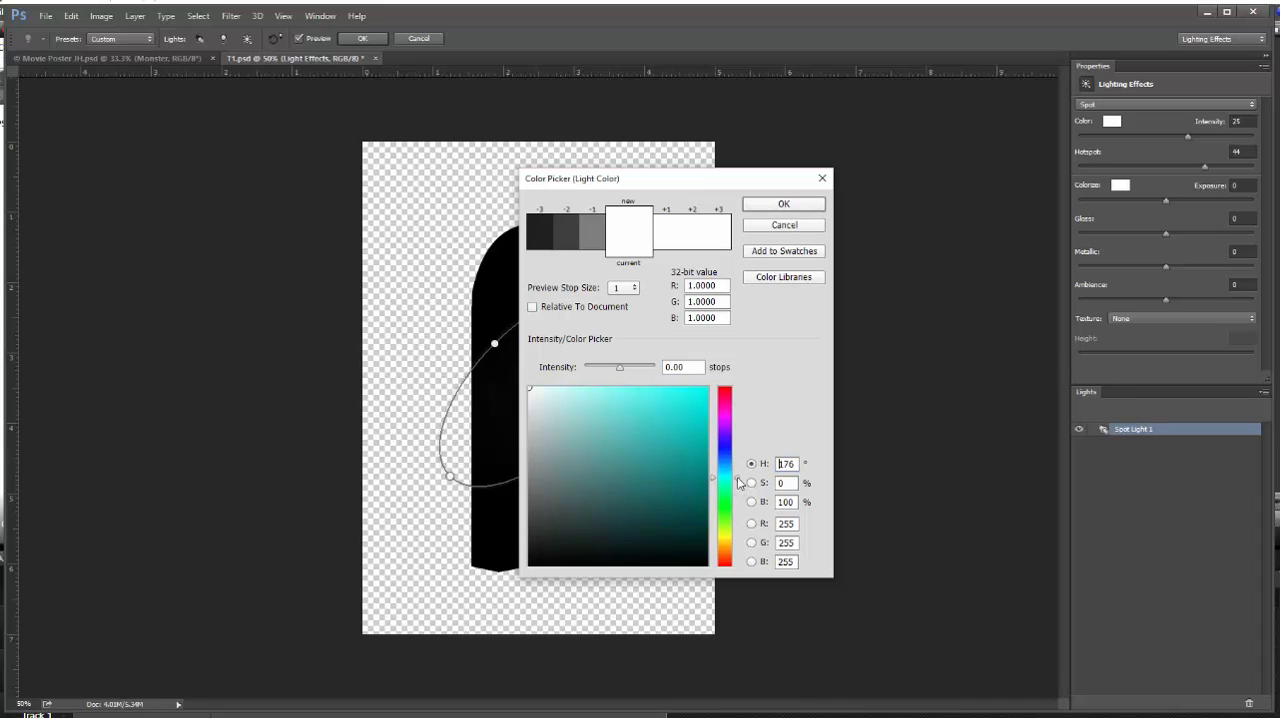
{"action": "left_click", "coordinate": [733, 485]}
{"action": "left_click_drag", "start_coordinate": [733, 485], "coordinate": [738, 470]}
{"action": "left_click", "coordinate": [591, 393]}
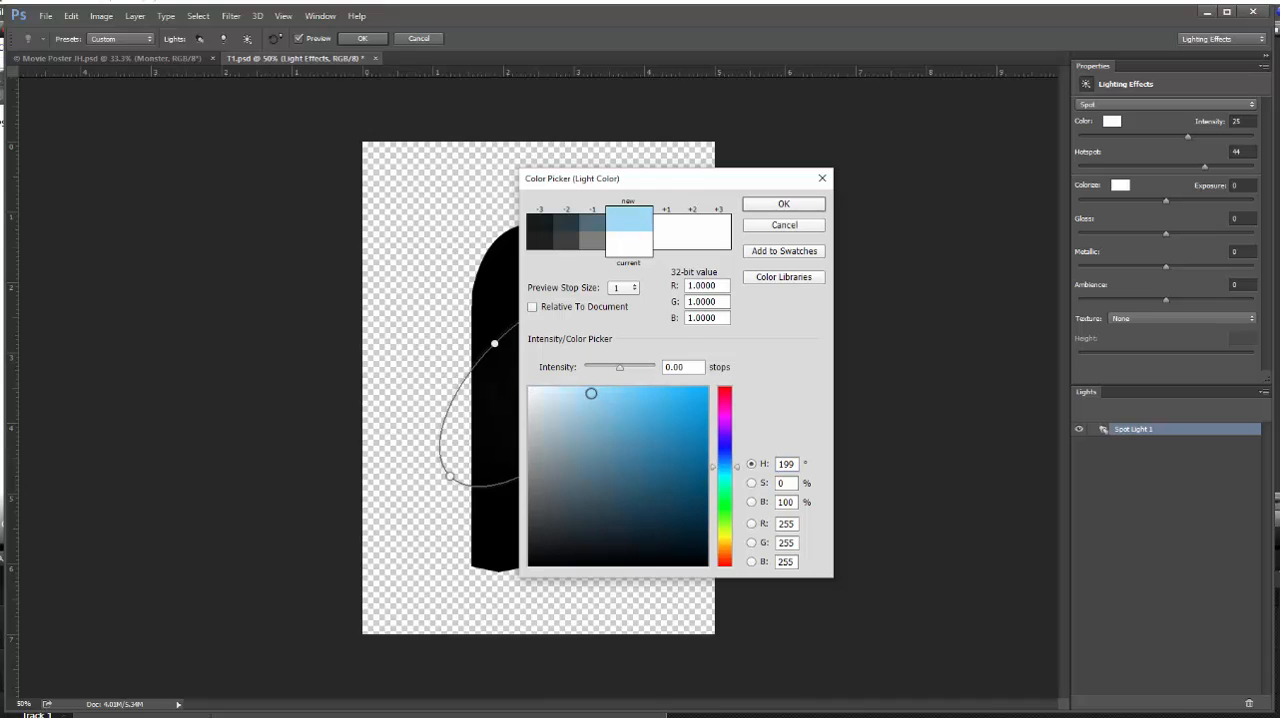
{"action": "left_click", "coordinate": [784, 205]}
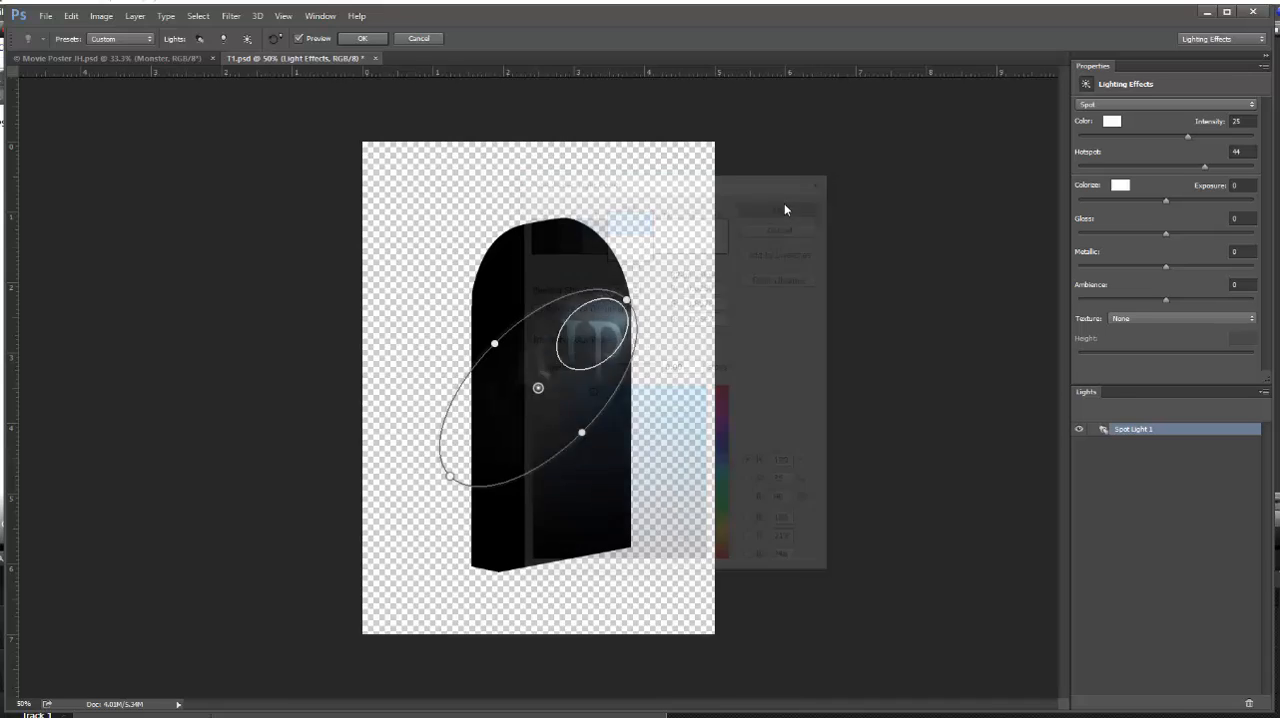
Apply the Flashlight lighting preset and move the light onto the middle of the RIP lettering
{"action": "left_click", "coordinate": [148, 39]}
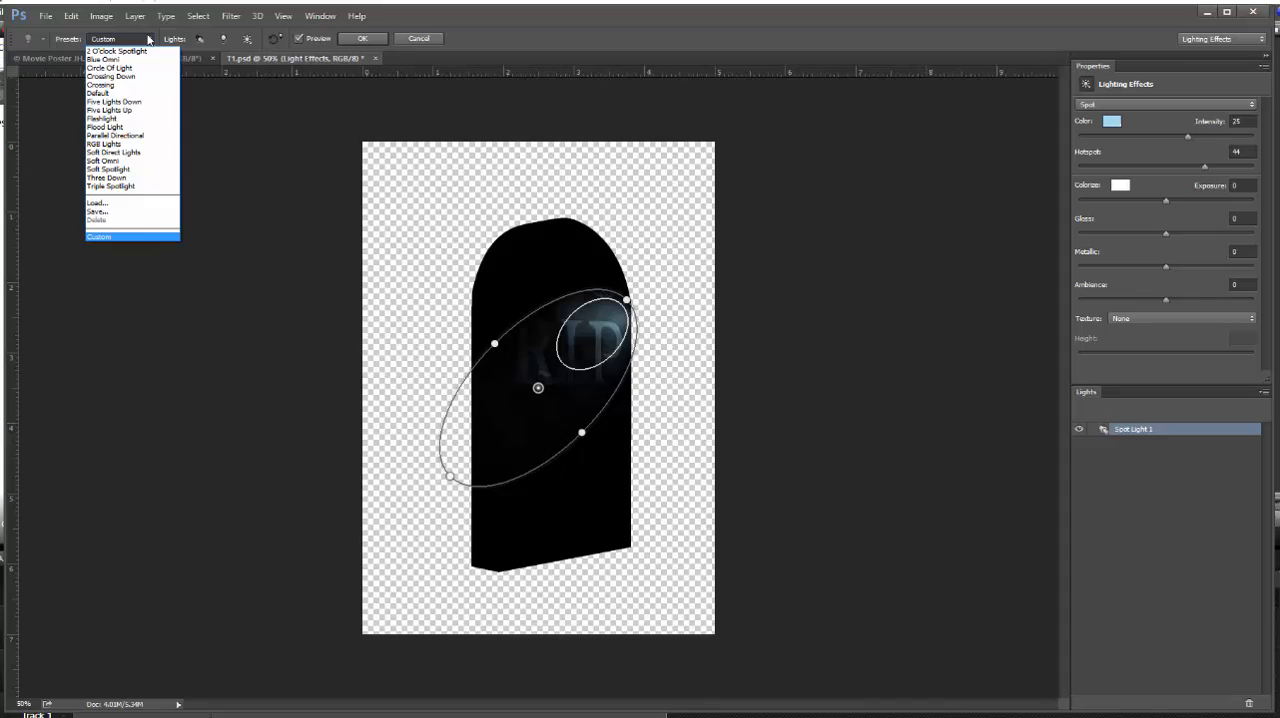
{"action": "left_click", "coordinate": [133, 119]}
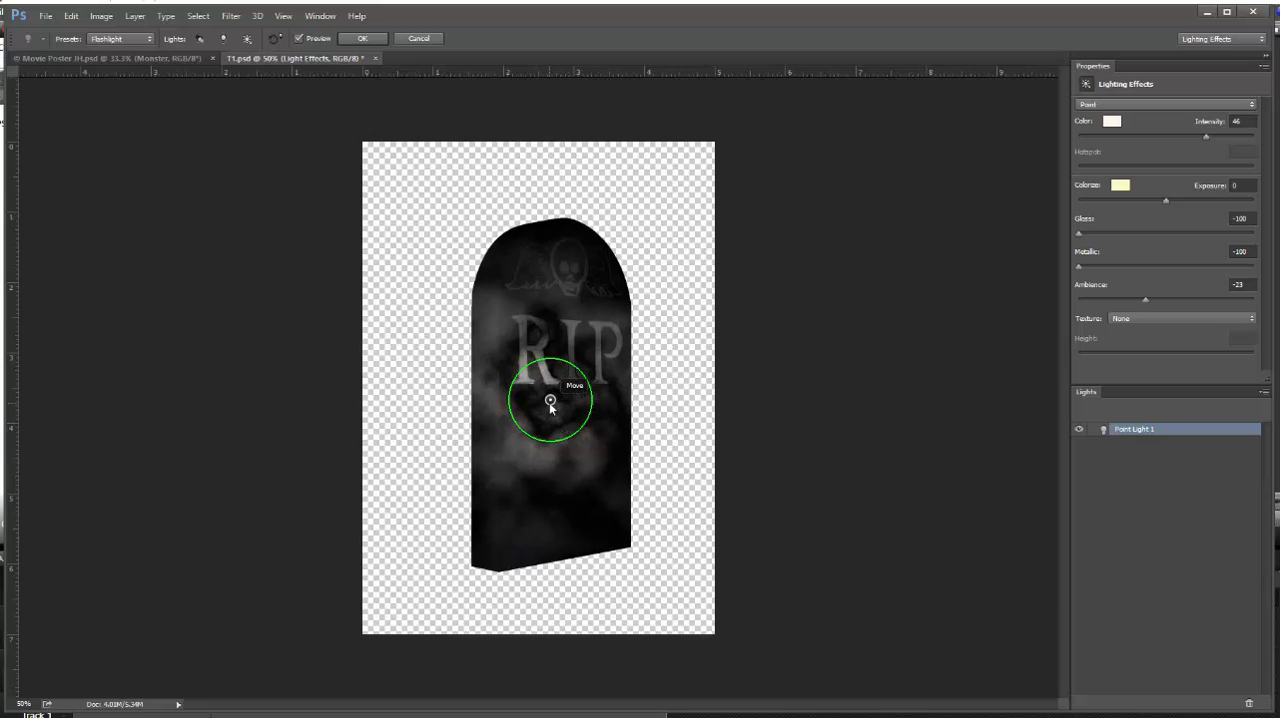
{"action": "left_click_drag", "start_coordinate": [550, 401], "coordinate": [570, 350]}
{"action": "left_click", "coordinate": [570, 346]}
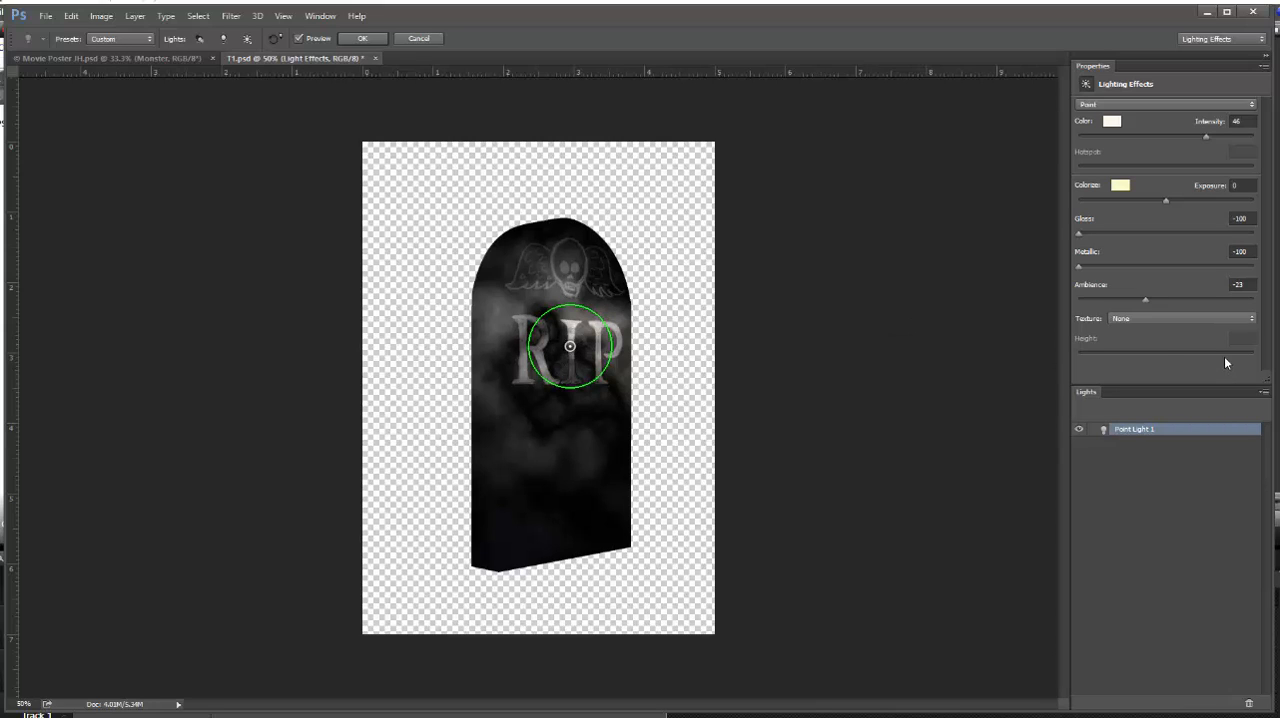
Set the light's ambience to 43 and its color to light blue (RGB 144, 191, 243), and apply the filter
{"action": "left_click", "coordinate": [1144, 297]}
{"action": "left_click_drag", "start_coordinate": [1144, 299], "coordinate": [1203, 302]}
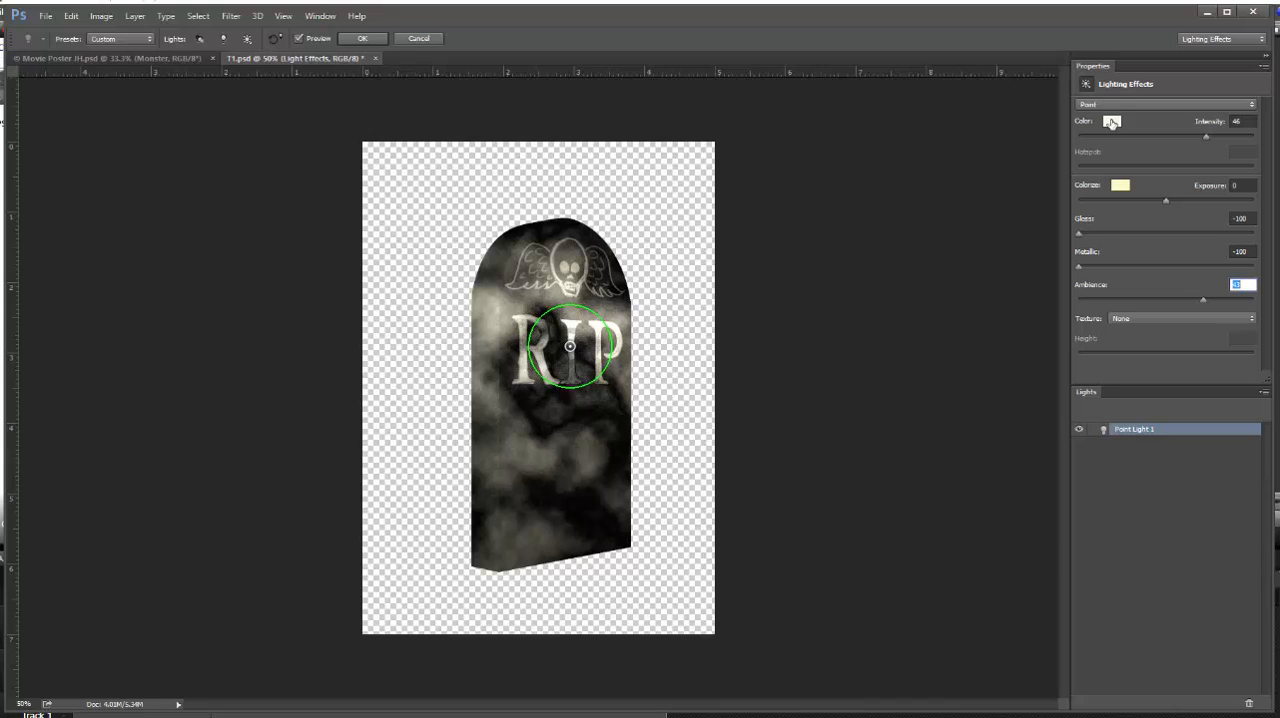
{"action": "left_click", "coordinate": [1112, 121]}
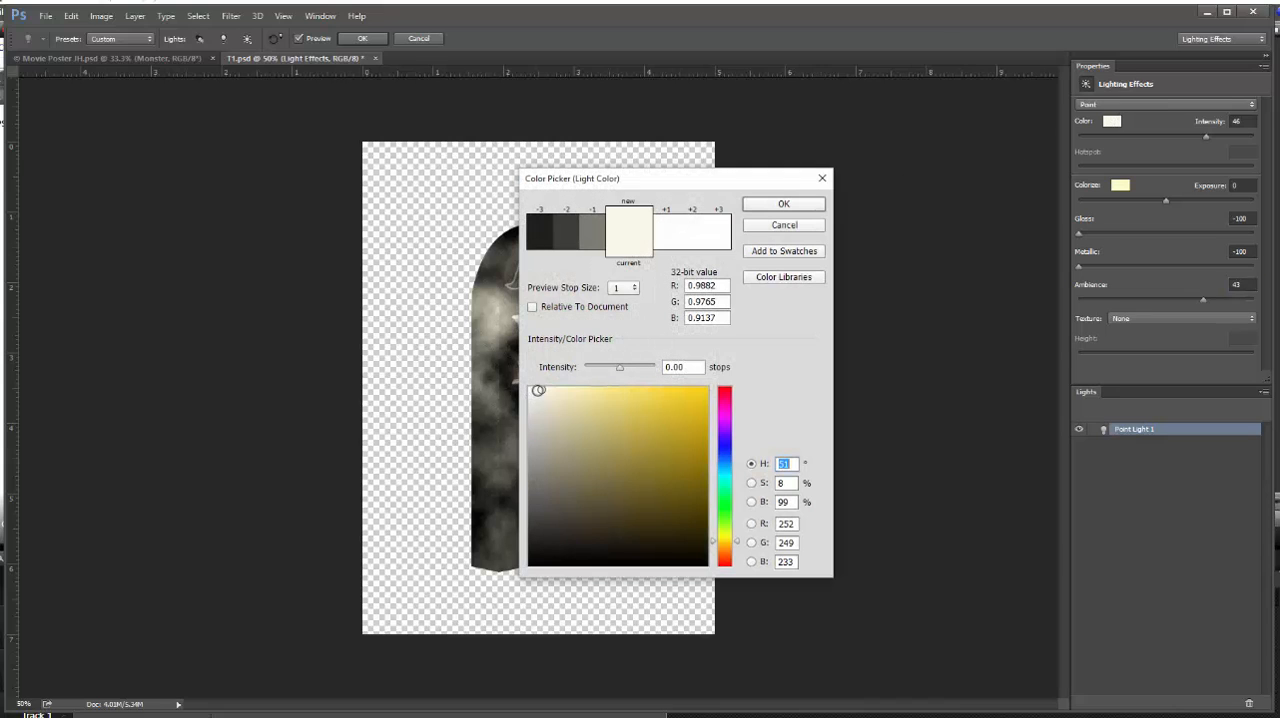
{"action": "type", "text": "119"}
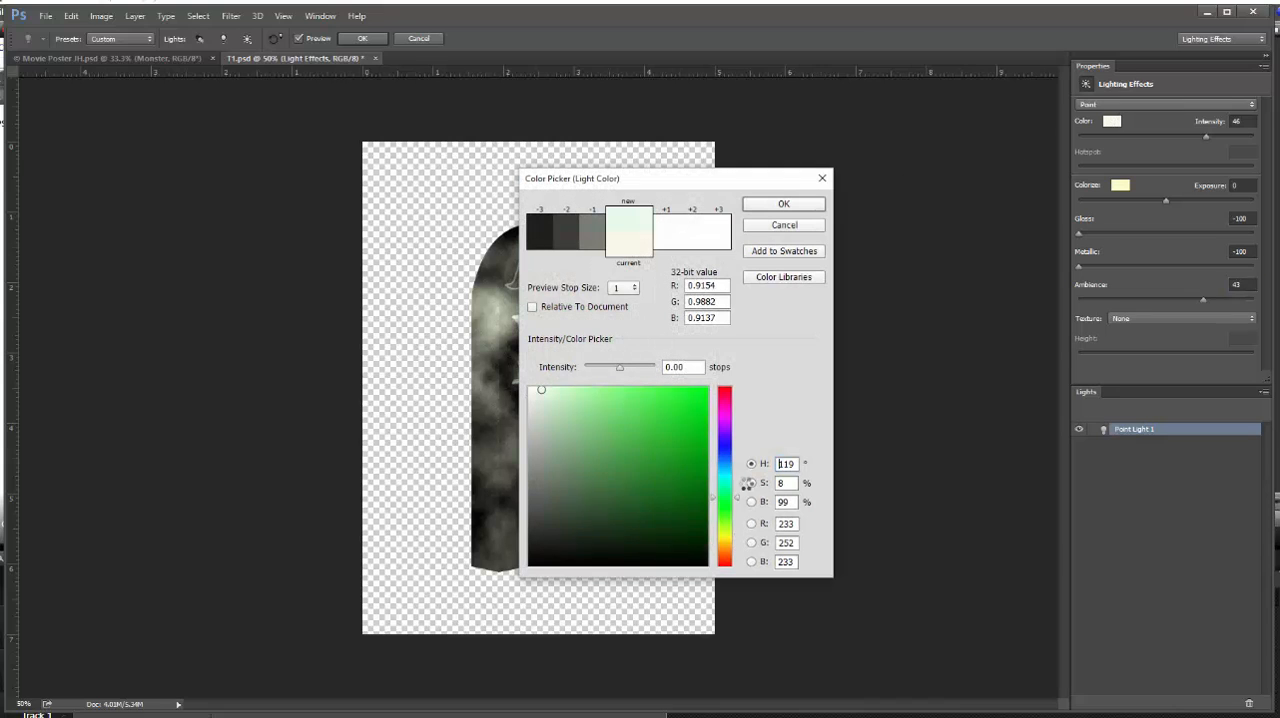
{"action": "left_click", "coordinate": [737, 459]}
{"action": "left_click", "coordinate": [601, 395]}
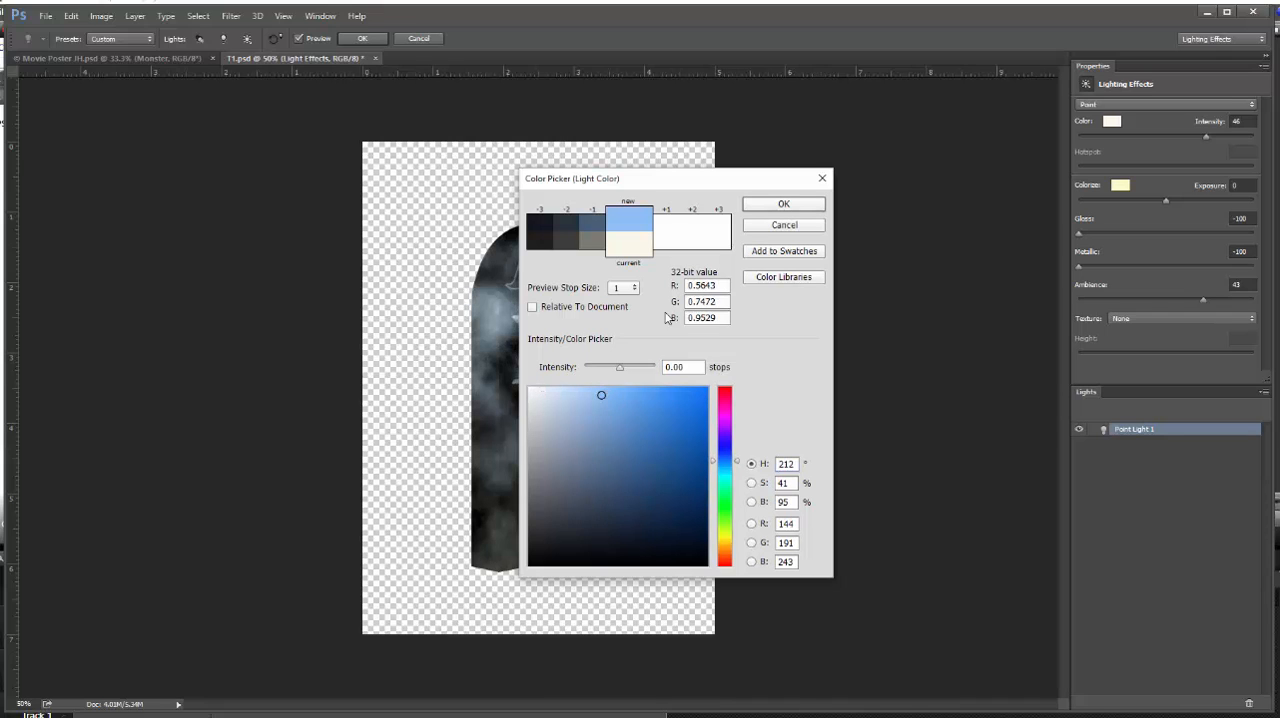
{"action": "left_click", "coordinate": [784, 204]}
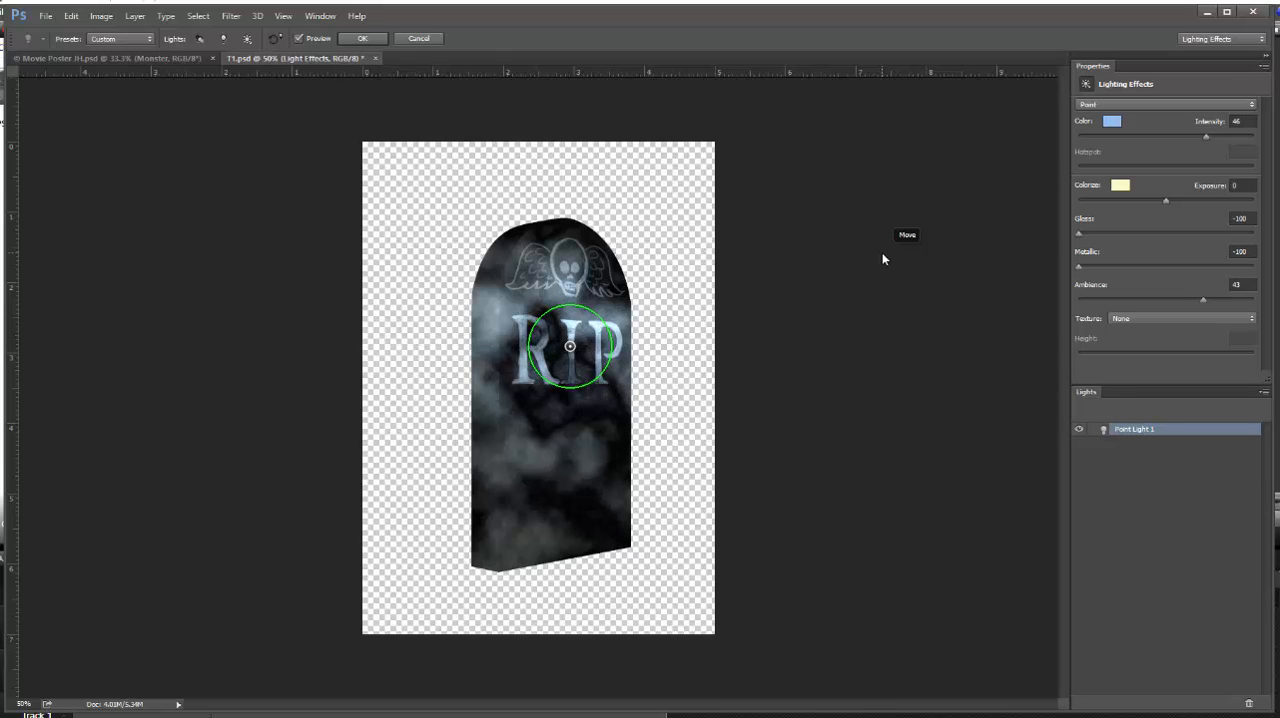
{"action": "left_click", "coordinate": [362, 38]}
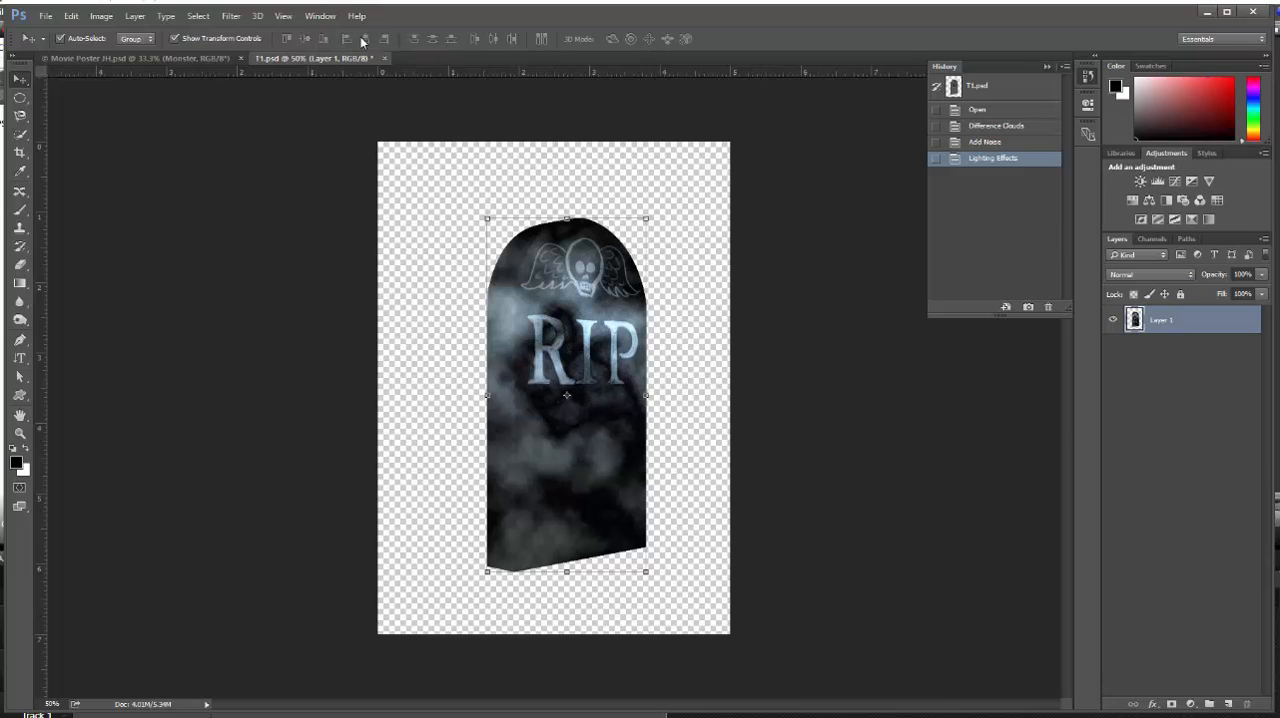
Save the tombstone as a new Photoshop file named T1 adj in the Lesson 09 folder with maximum compatibility
{"action": "left_click", "coordinate": [45, 16]}
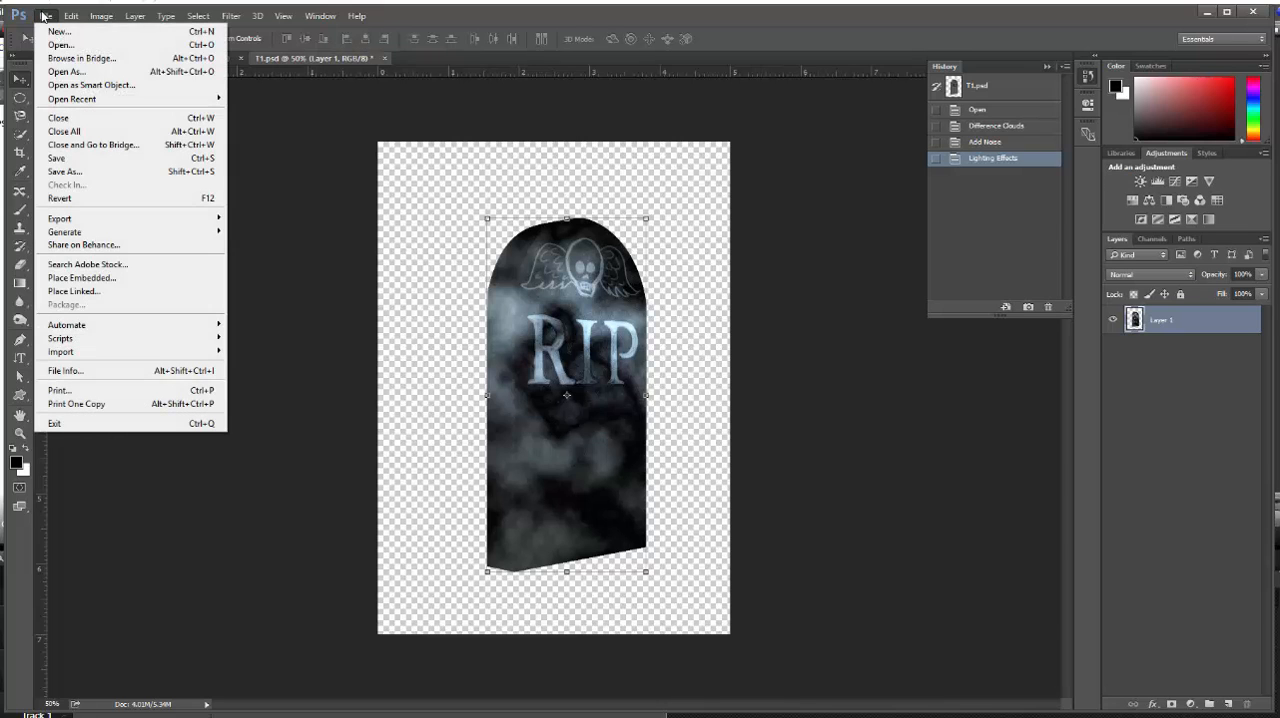
{"action": "left_click", "coordinate": [70, 171]}
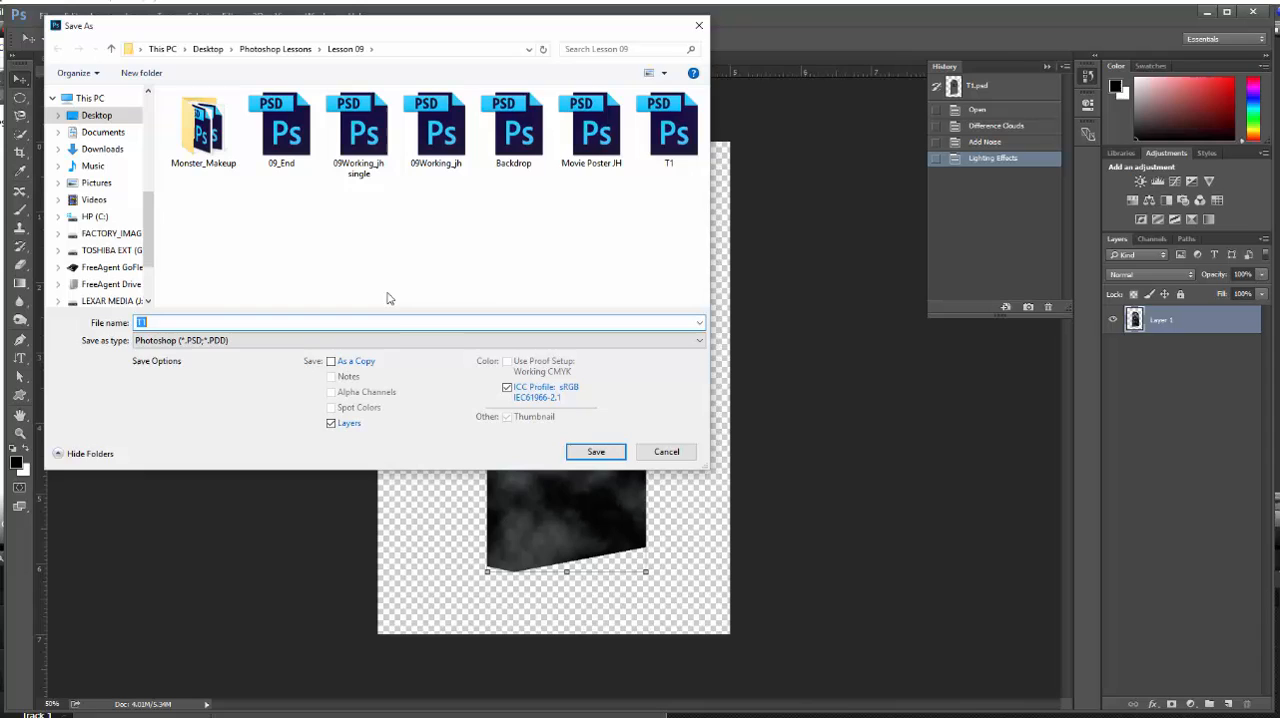
{"action": "left_click", "coordinate": [164, 322]}
{"action": "type", "text": "adj"}
{"action": "key", "text": "Return"}
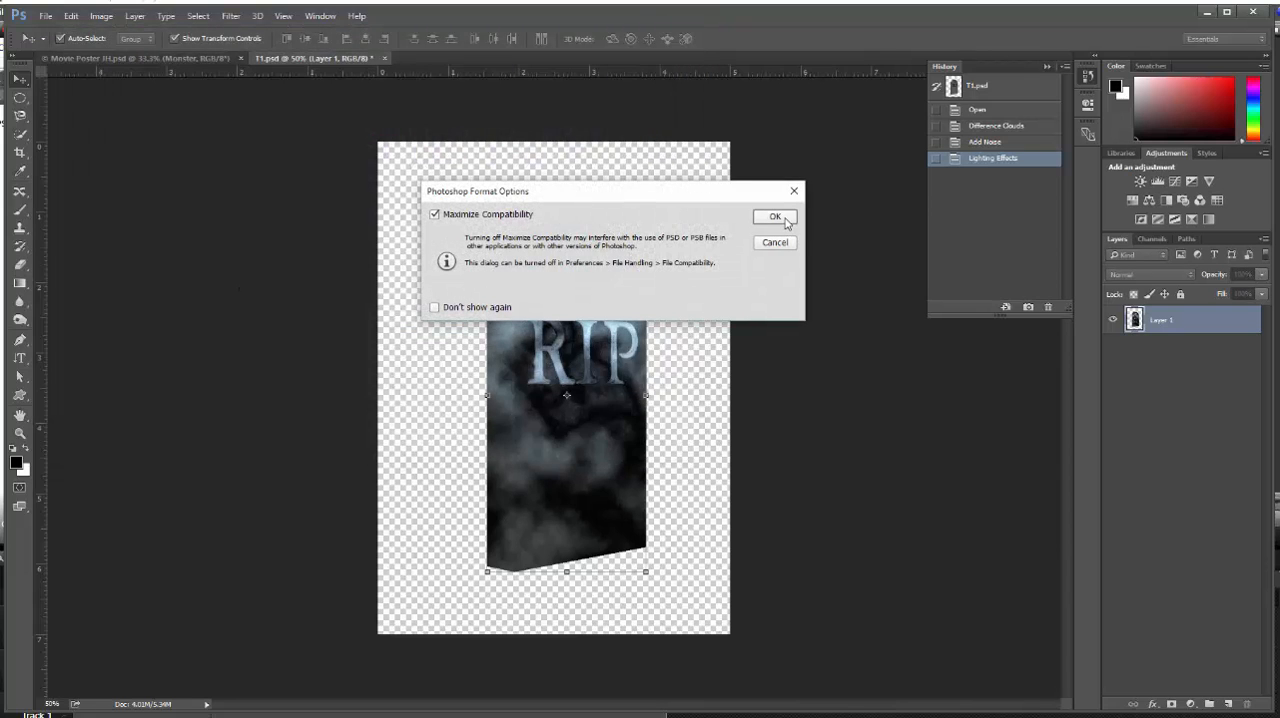
{"action": "left_click", "coordinate": [775, 217]}
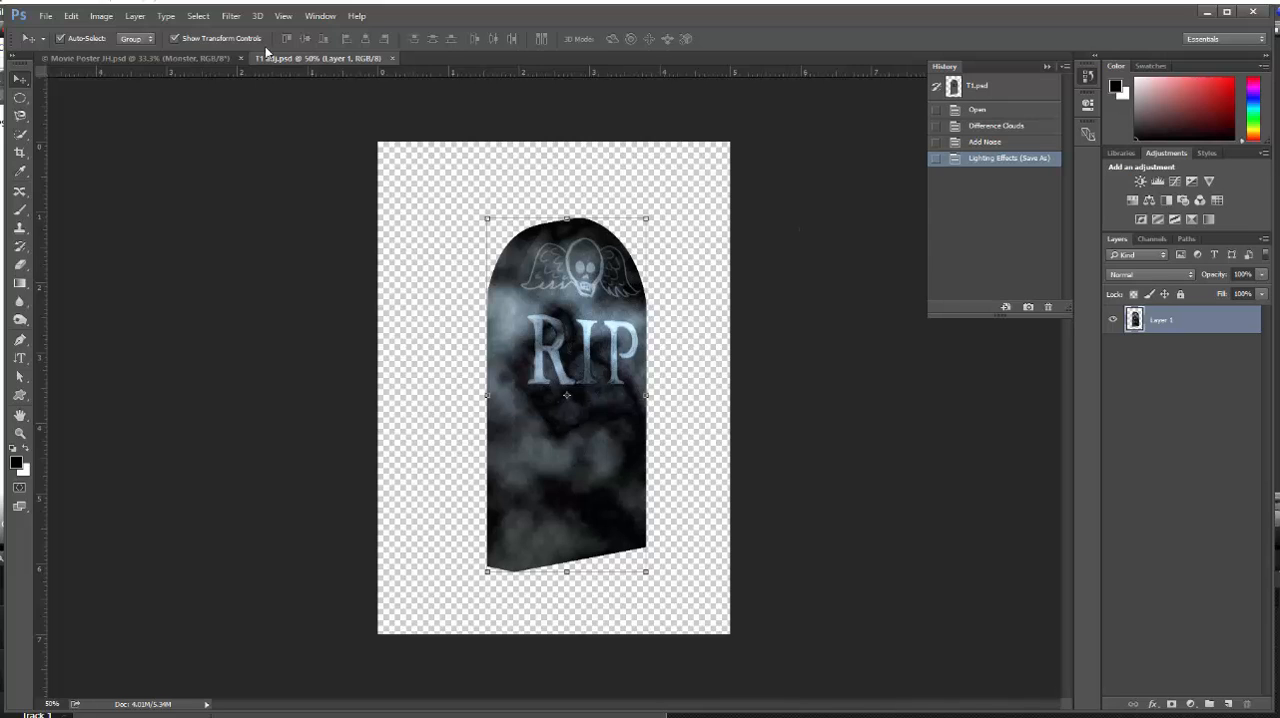
Arrange T1 adj and Movie Poster JH side by side in a 2-up Vertical layout
{"action": "left_click", "coordinate": [318, 16]}
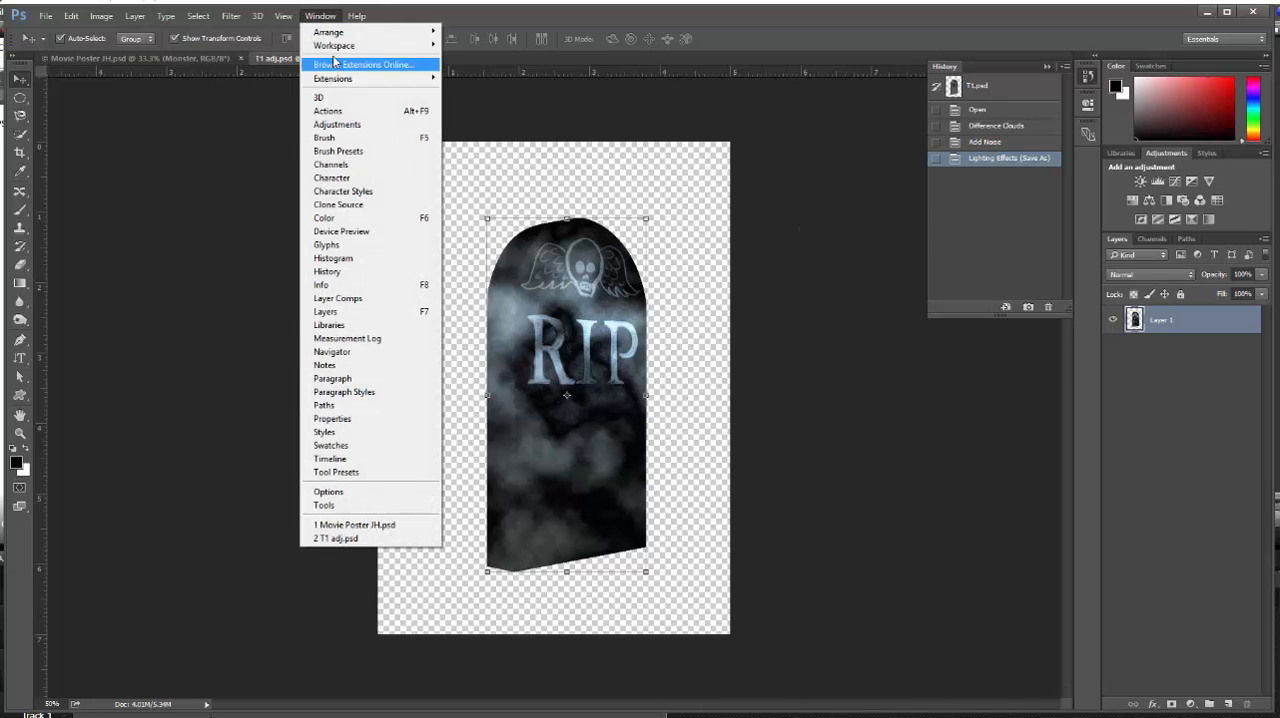
{"action": "mouse_move", "coordinate": [336, 33]}
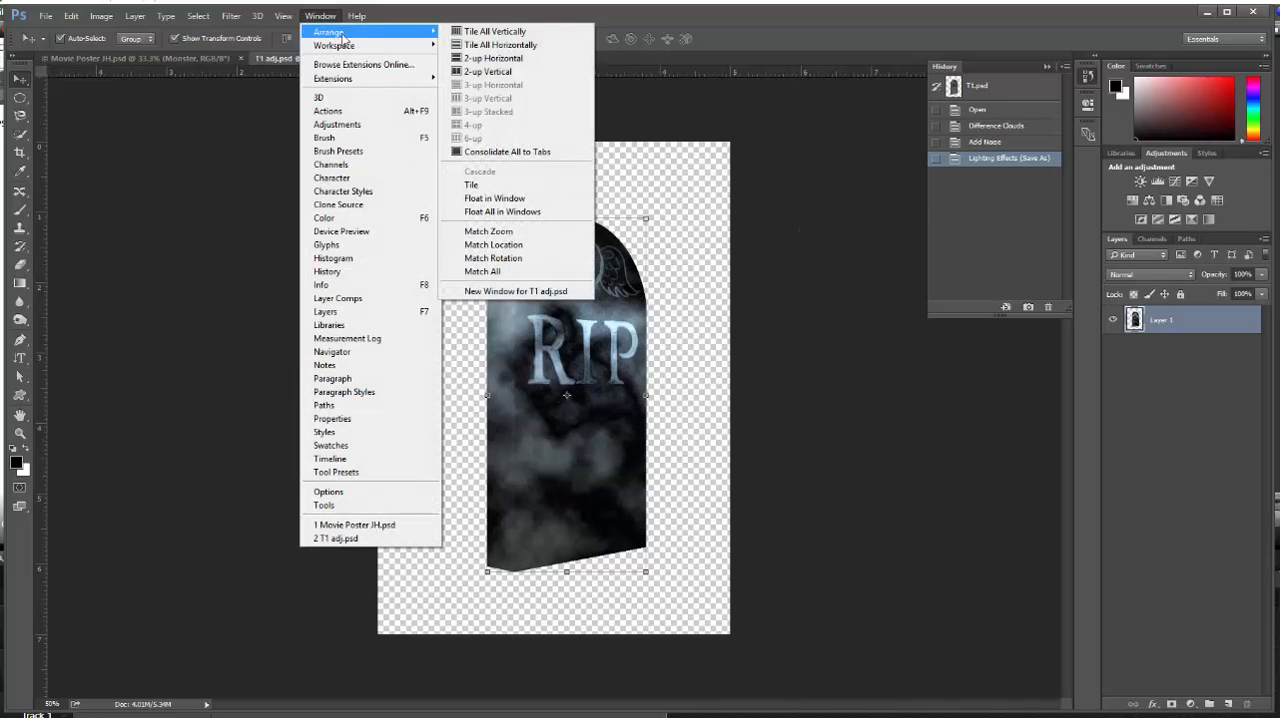
{"action": "left_click", "coordinate": [510, 72]}
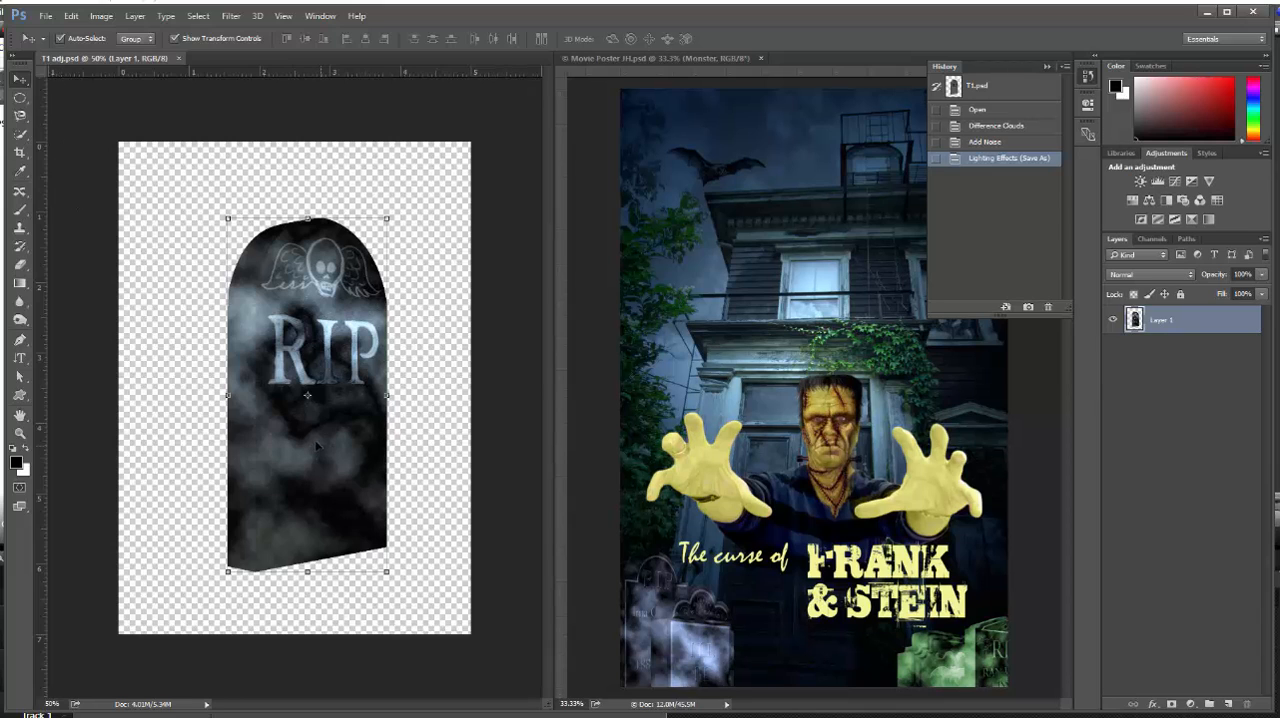
Copy the tombstone layer into Movie Poster JH, converting its colors, and place it beside the bluish tombstones at the poster's bottom edge
{"action": "left_click_drag", "start_coordinate": [316, 446], "coordinate": [788, 438]}
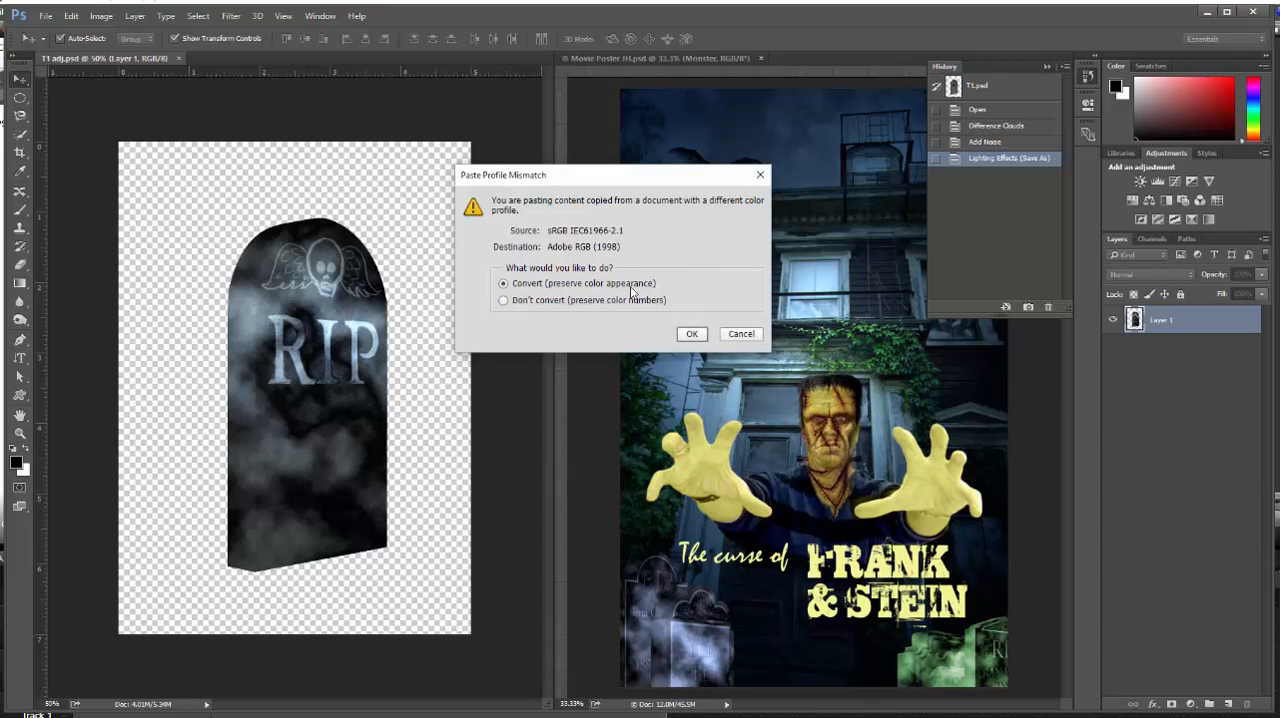
{"action": "left_click", "coordinate": [691, 333]}
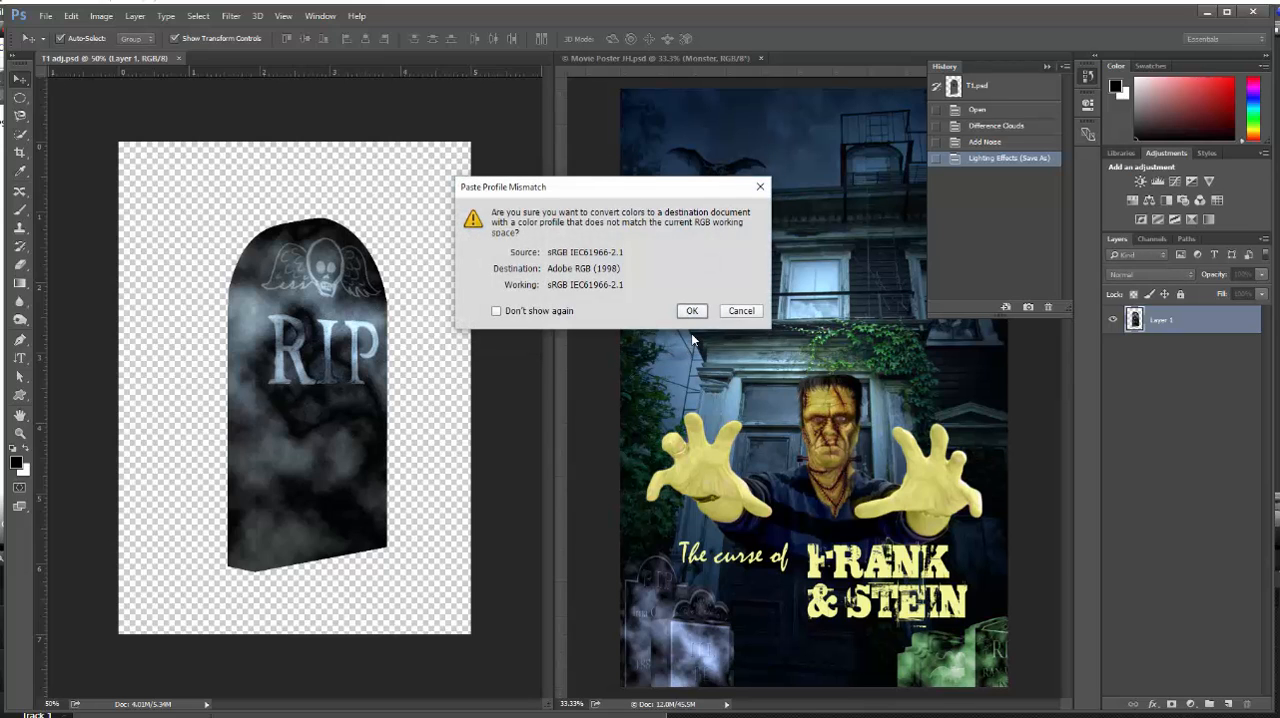
{"action": "left_click", "coordinate": [694, 311]}
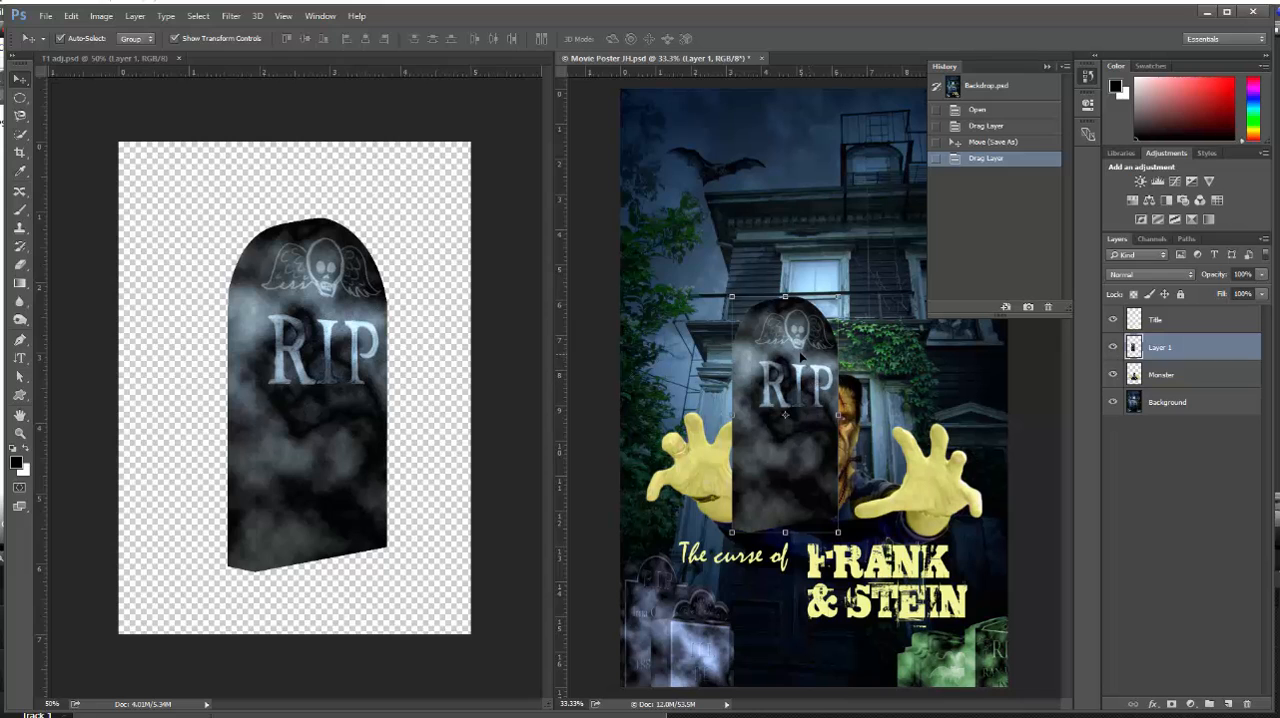
{"action": "left_click_drag", "start_coordinate": [802, 356], "coordinate": [771, 631]}
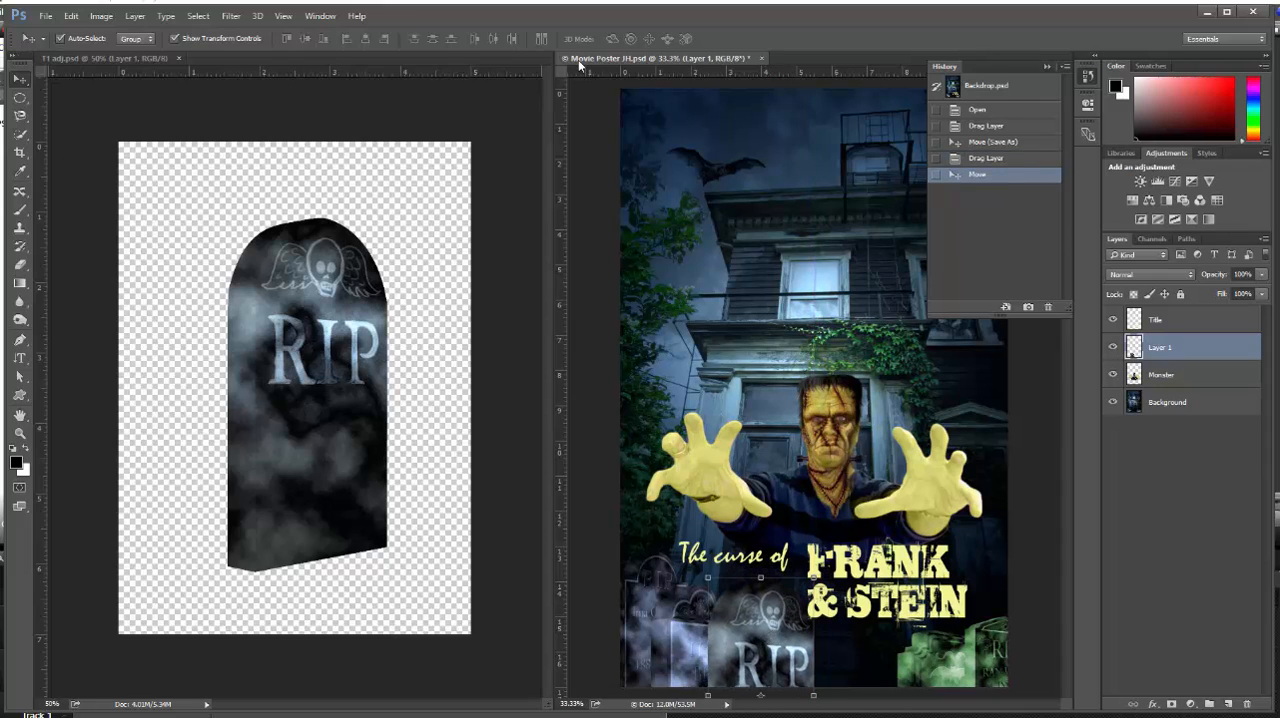
Save the Movie Poster JH document and close T1 adj
{"action": "left_click", "coordinate": [45, 17]}
{"action": "left_click", "coordinate": [75, 104]}
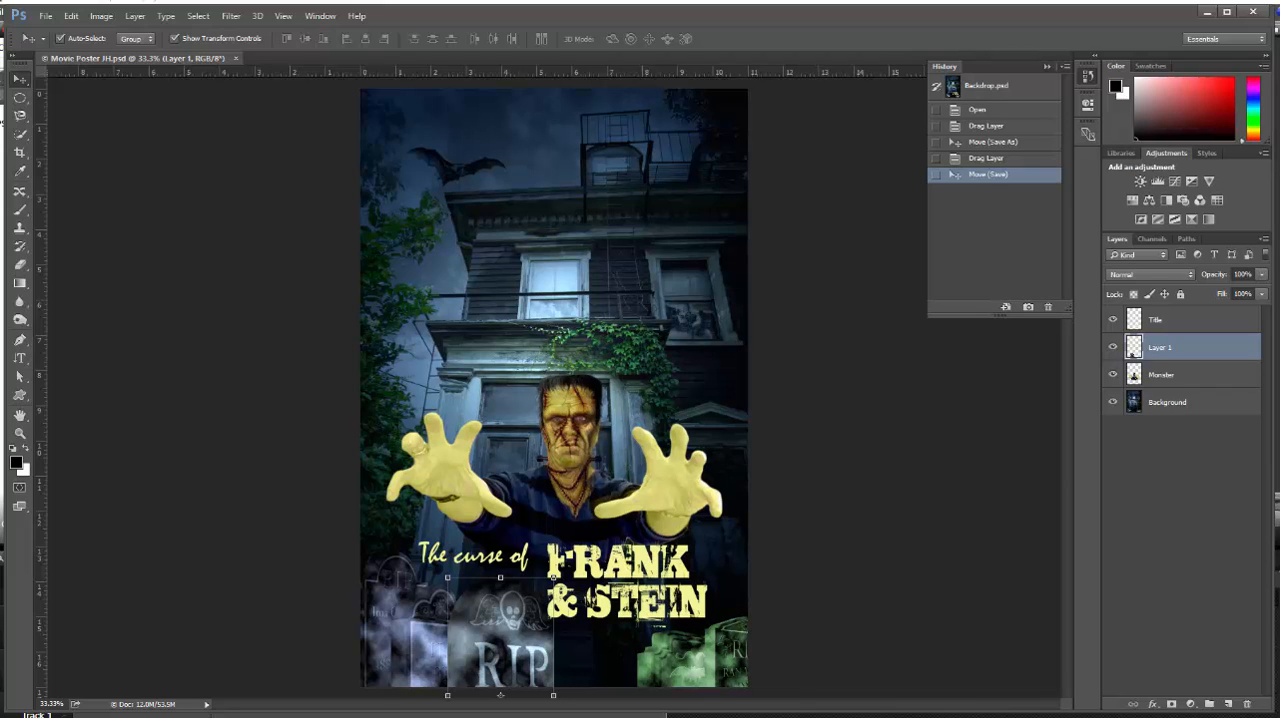
Open the Faces image from the Lesson 09 folder and view it at 300%
{"action": "left_click", "coordinate": [45, 16]}
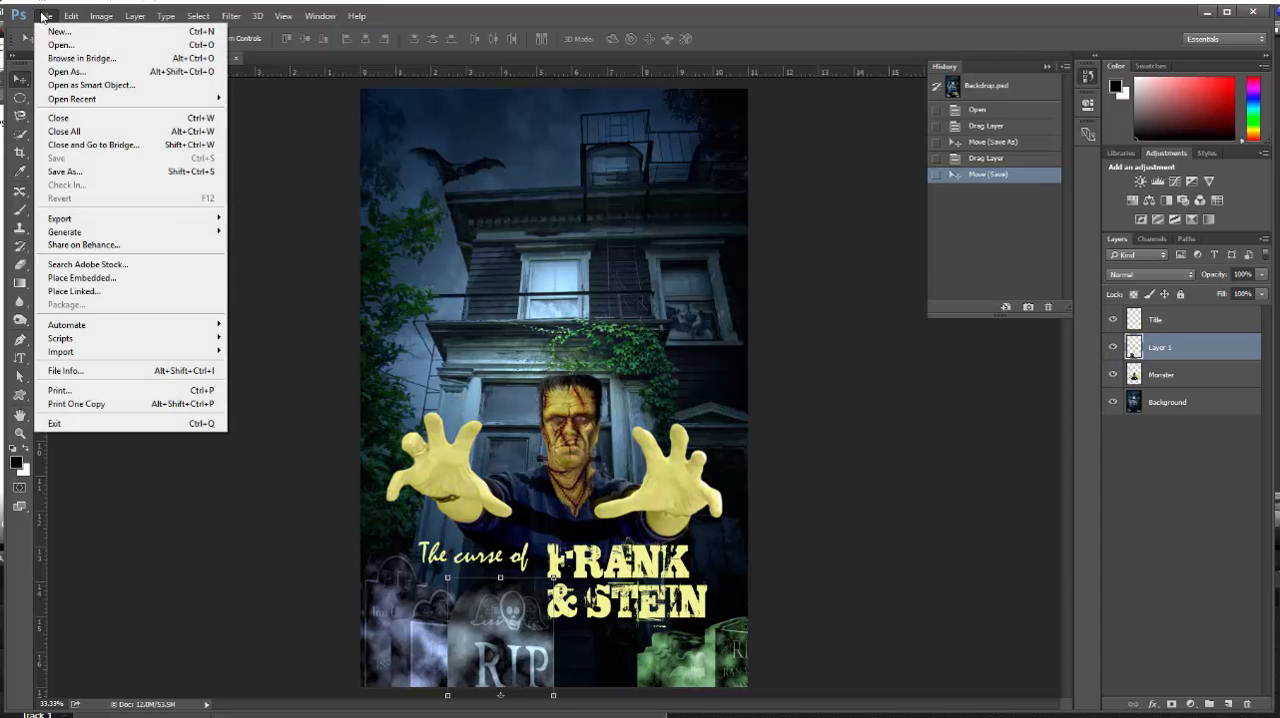
{"action": "left_click", "coordinate": [60, 45]}
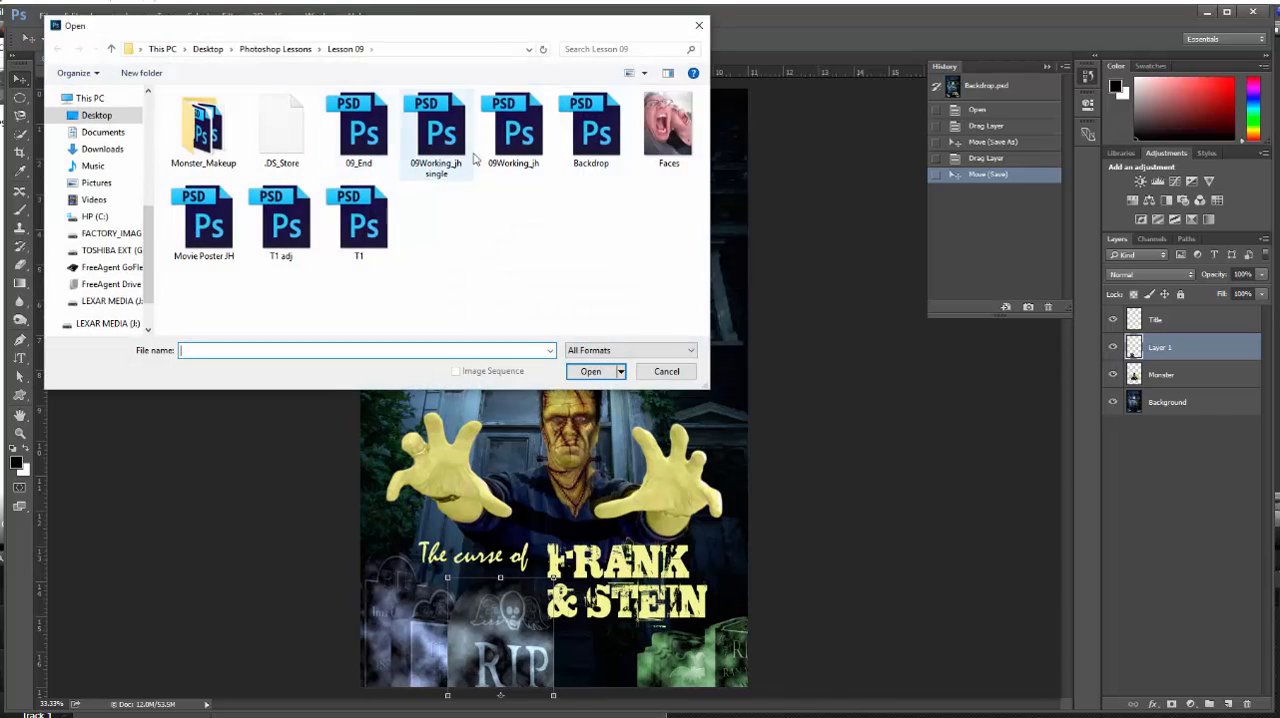
{"action": "left_click", "coordinate": [668, 125]}
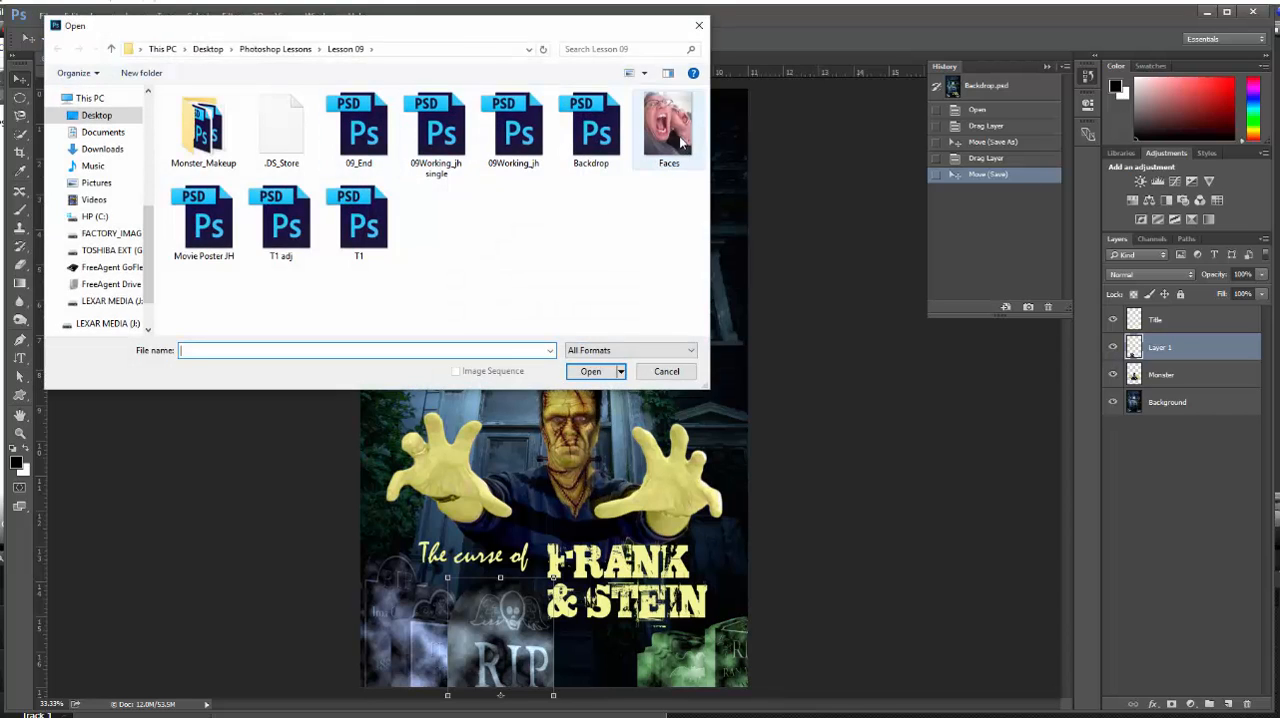
{"action": "left_click", "coordinate": [593, 371]}
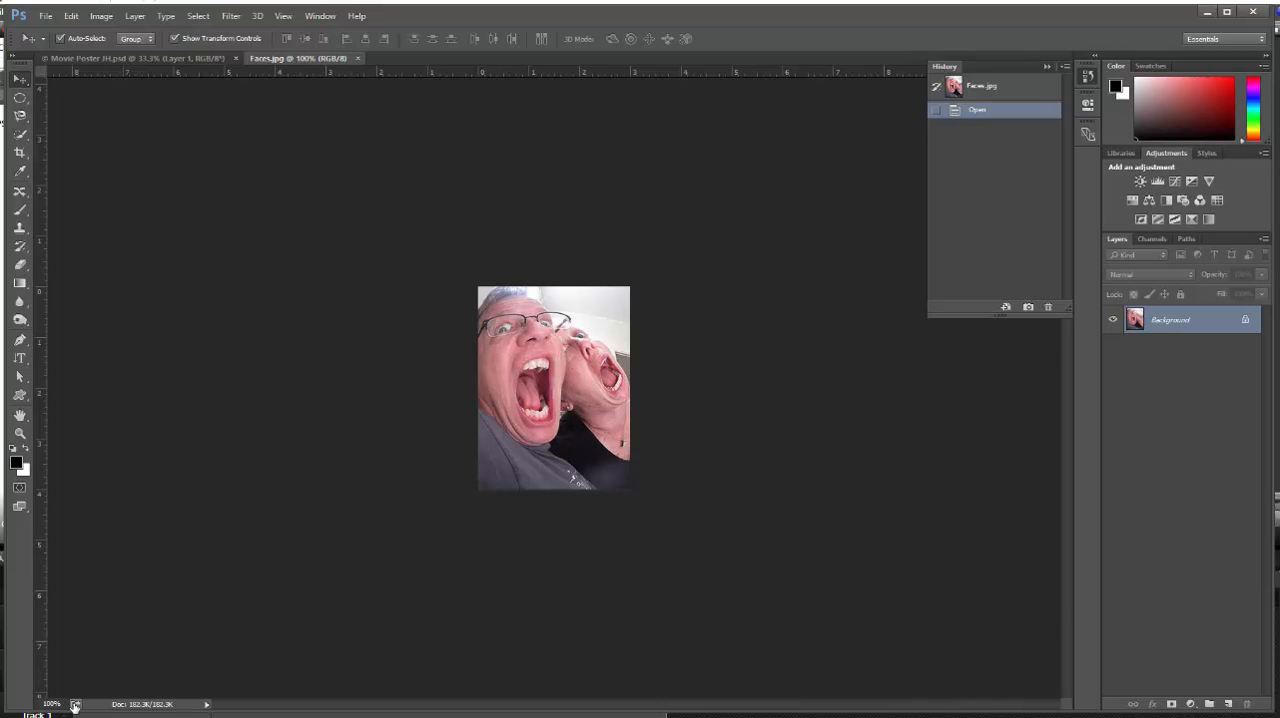
{"action": "left_click_drag", "start_coordinate": [66, 704], "coordinate": [30, 708]}
{"action": "type", "text": "300"}
{"action": "key", "text": "Return"}
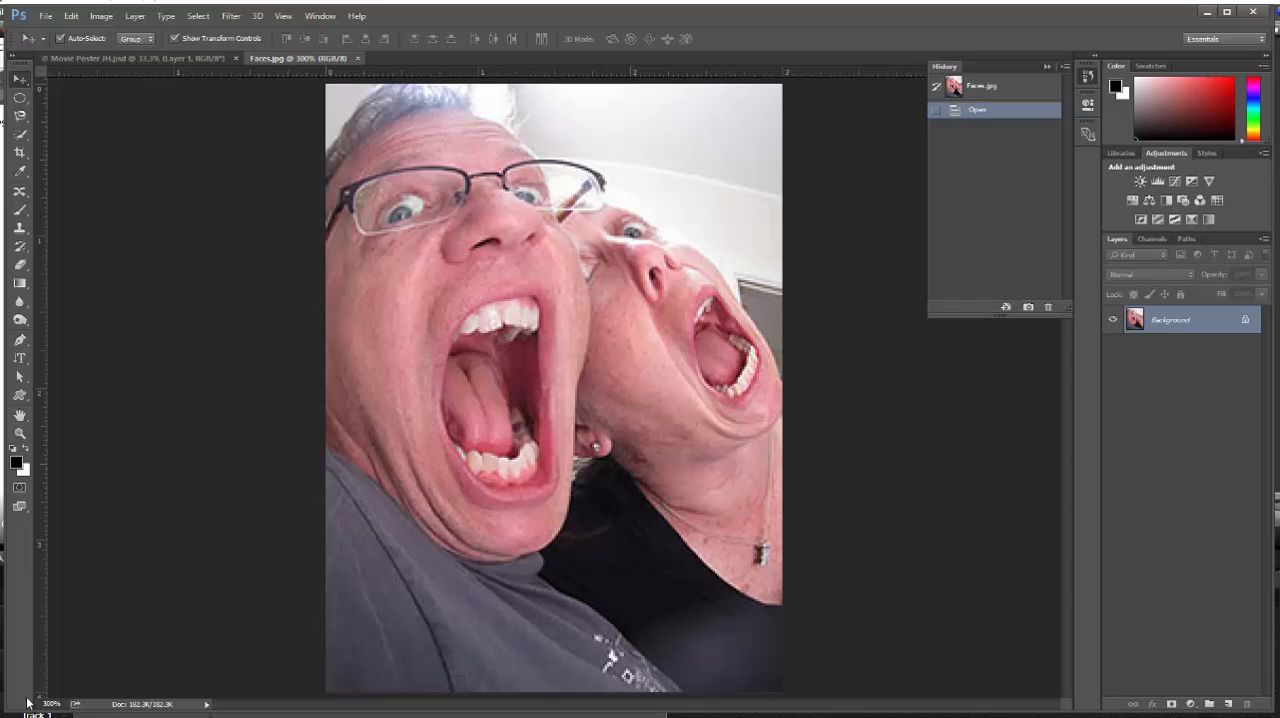
Set the Faces image size to 400 percent in width and height, with Preserve Details (enlargement) resampling
{"action": "left_click", "coordinate": [99, 18]}
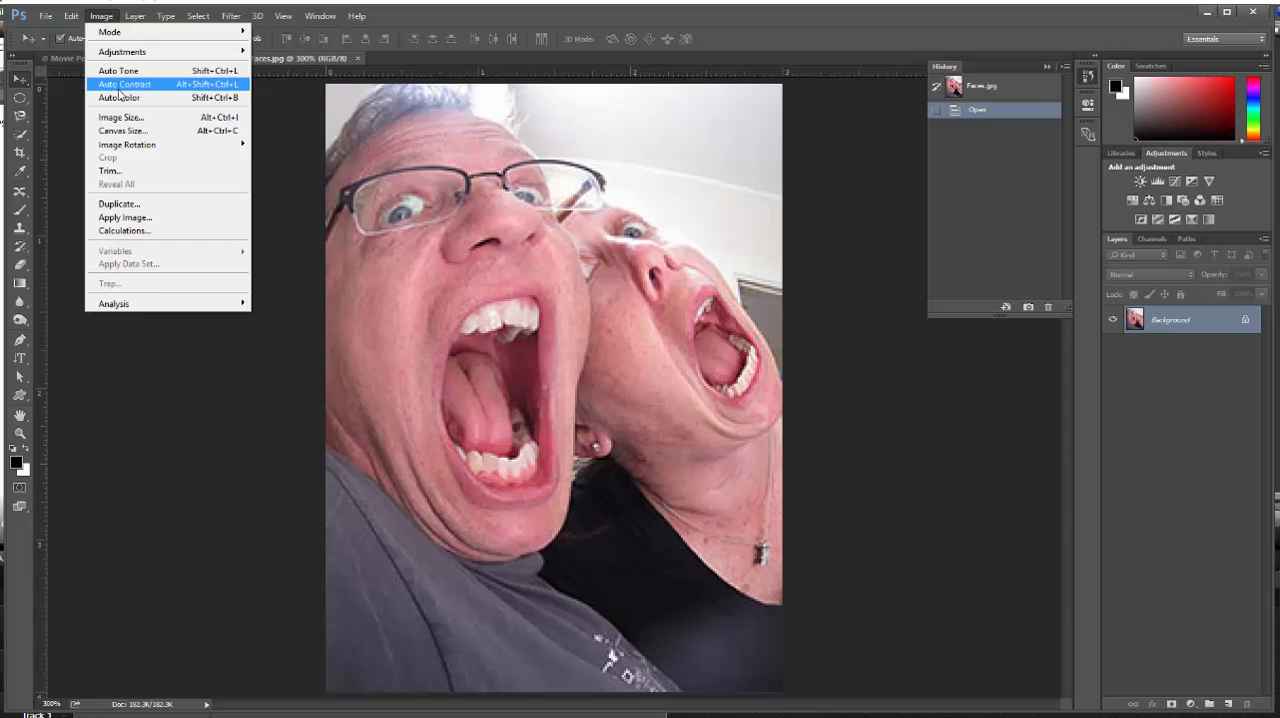
{"action": "left_click", "coordinate": [120, 119]}
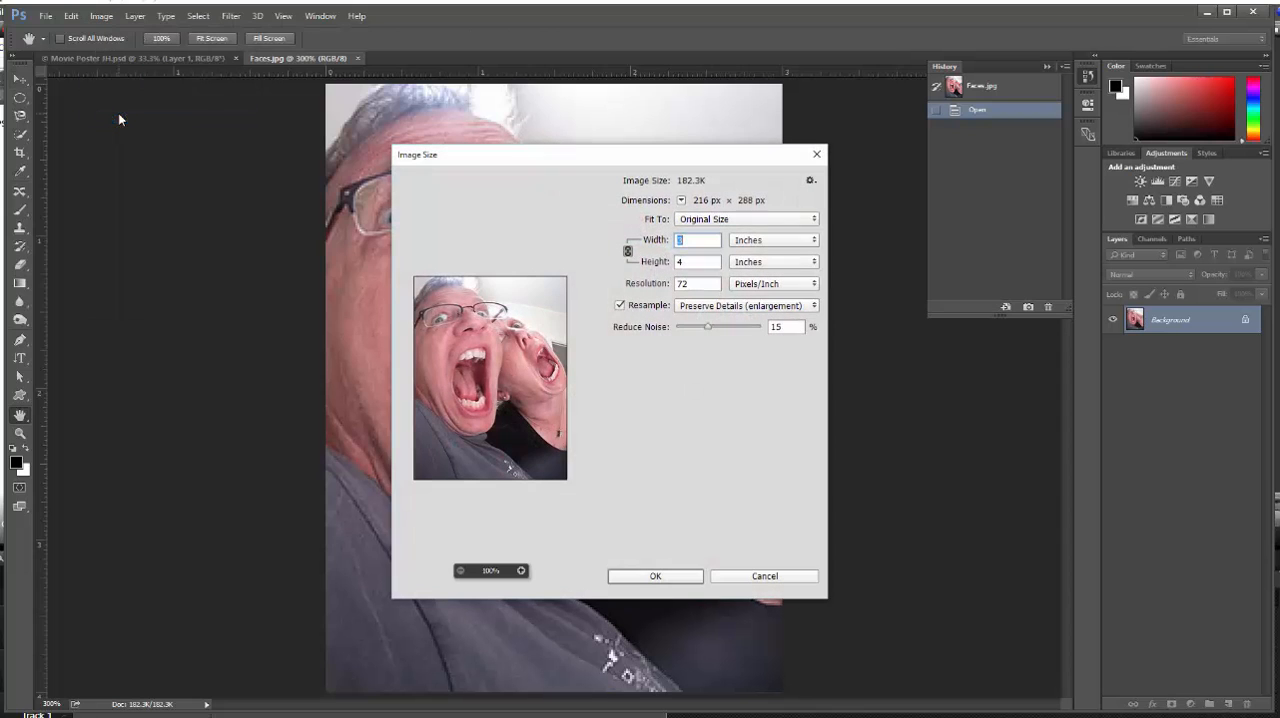
{"action": "left_click_drag", "start_coordinate": [588, 163], "coordinate": [784, 183]}
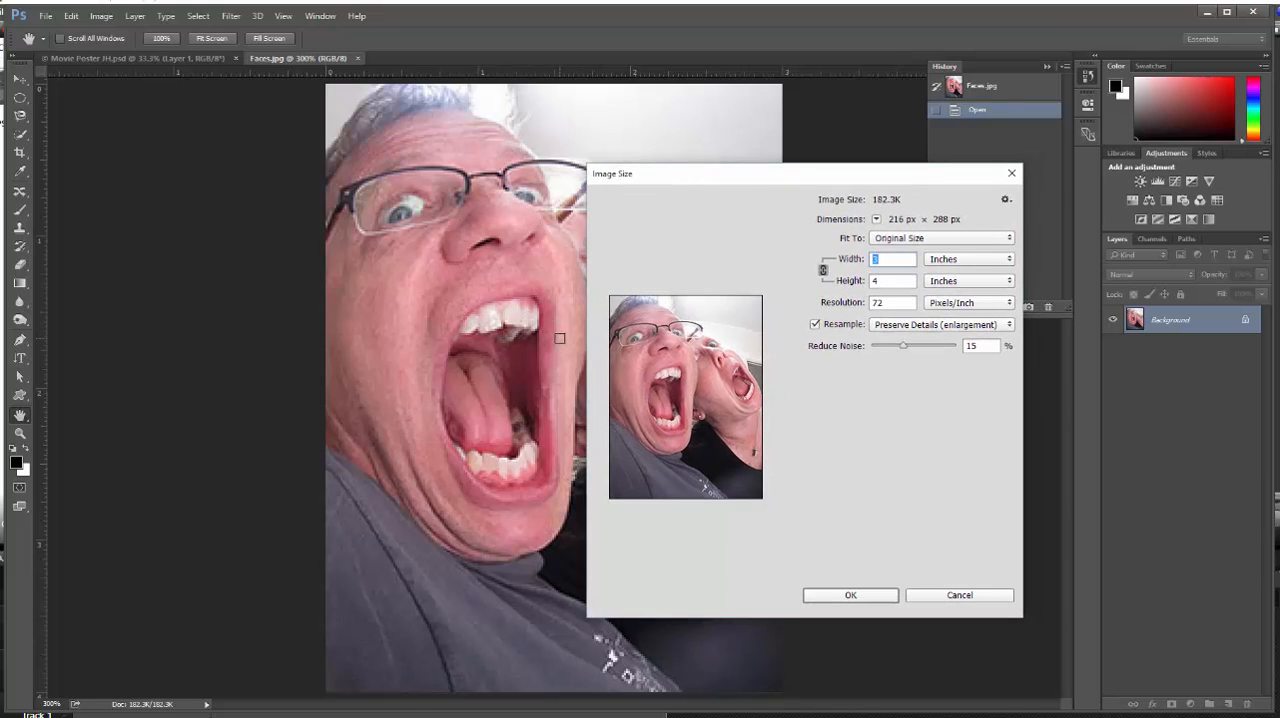
{"action": "left_click", "coordinate": [1011, 260]}
{"action": "left_click", "coordinate": [993, 271]}
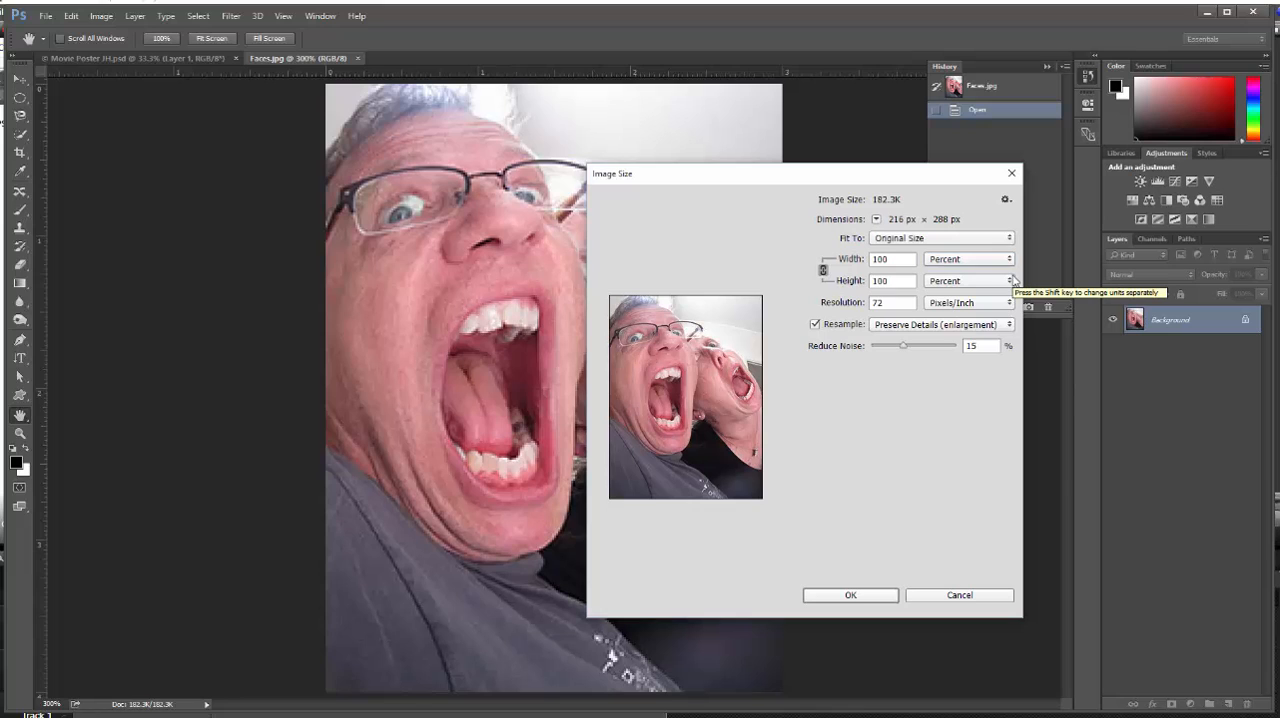
{"action": "left_click_drag", "start_coordinate": [904, 260], "coordinate": [837, 268]}
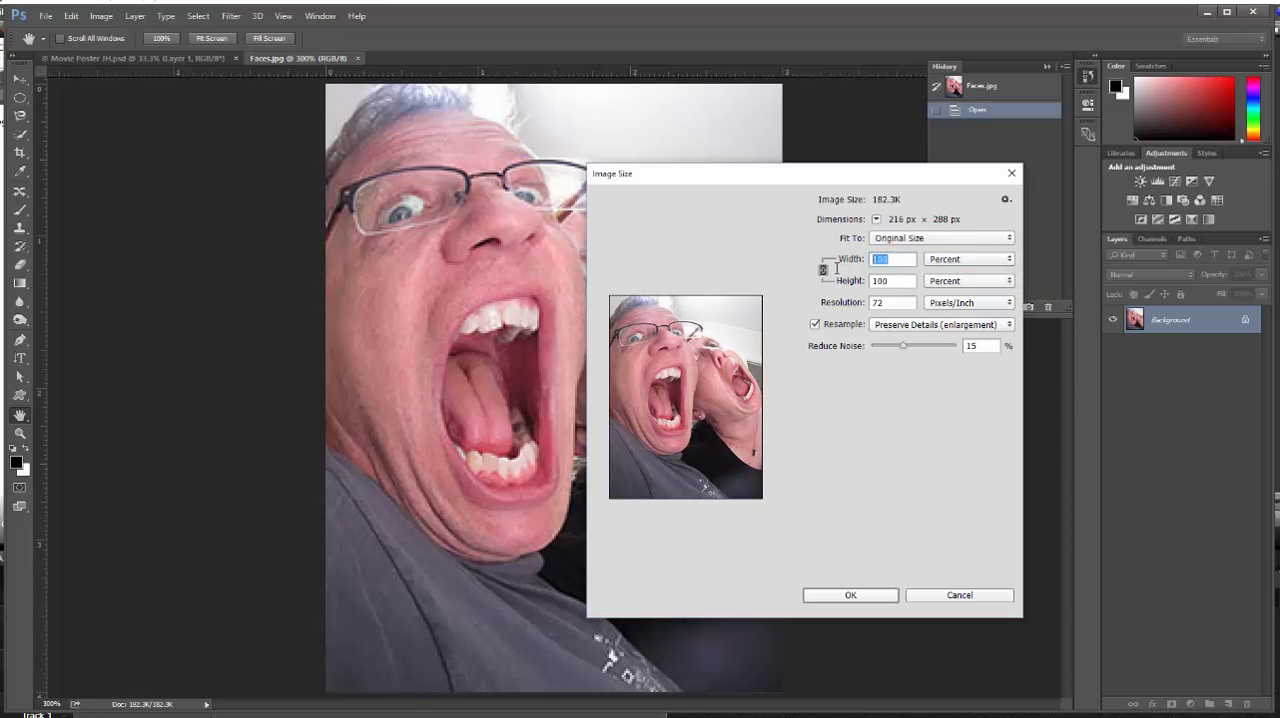
{"action": "type", "text": "400"}
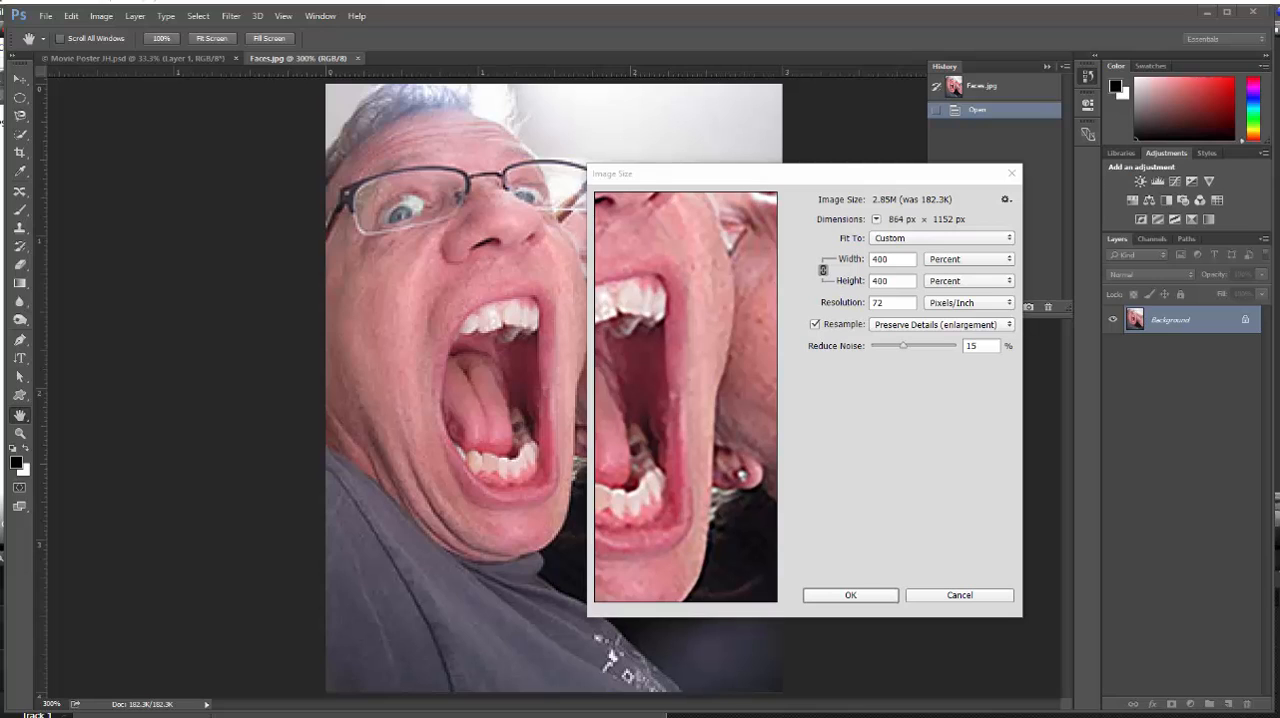
Check the faces in the resize preview, set Reduce Noise to 50%, and apply the enlargement
{"action": "left_click", "coordinate": [650, 325]}
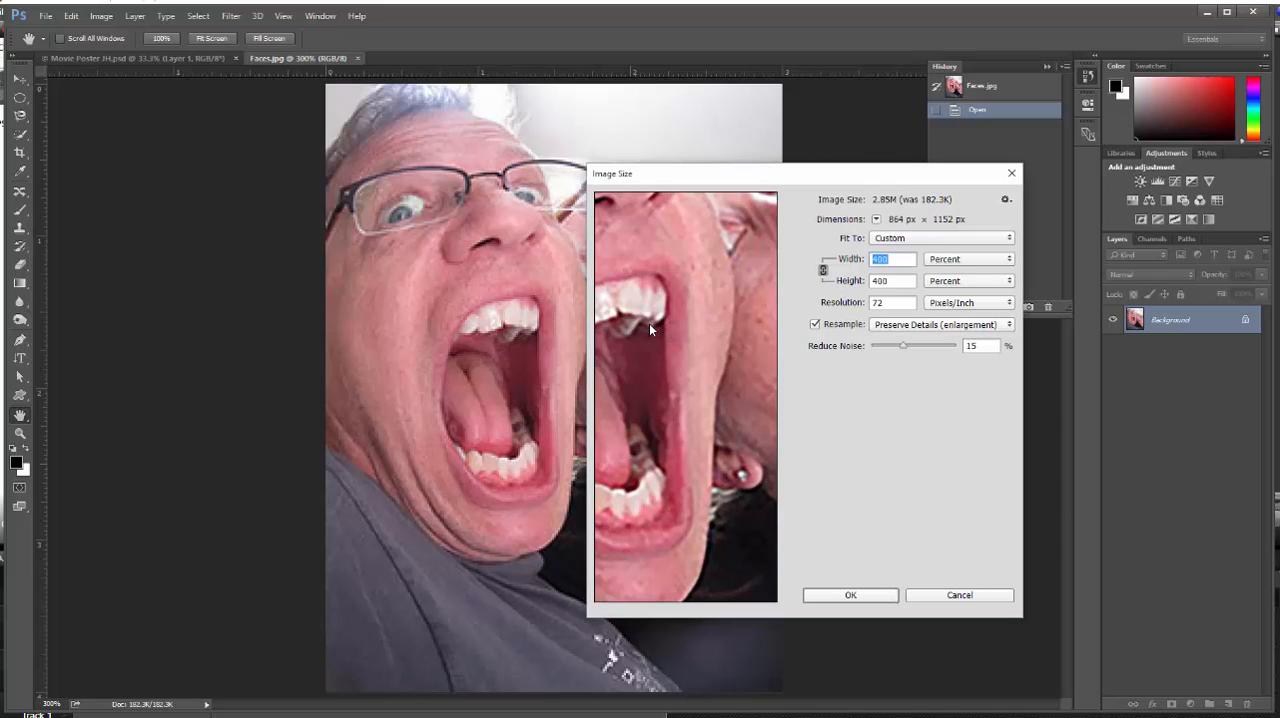
{"action": "left_click_drag", "start_coordinate": [649, 323], "coordinate": [693, 553]}
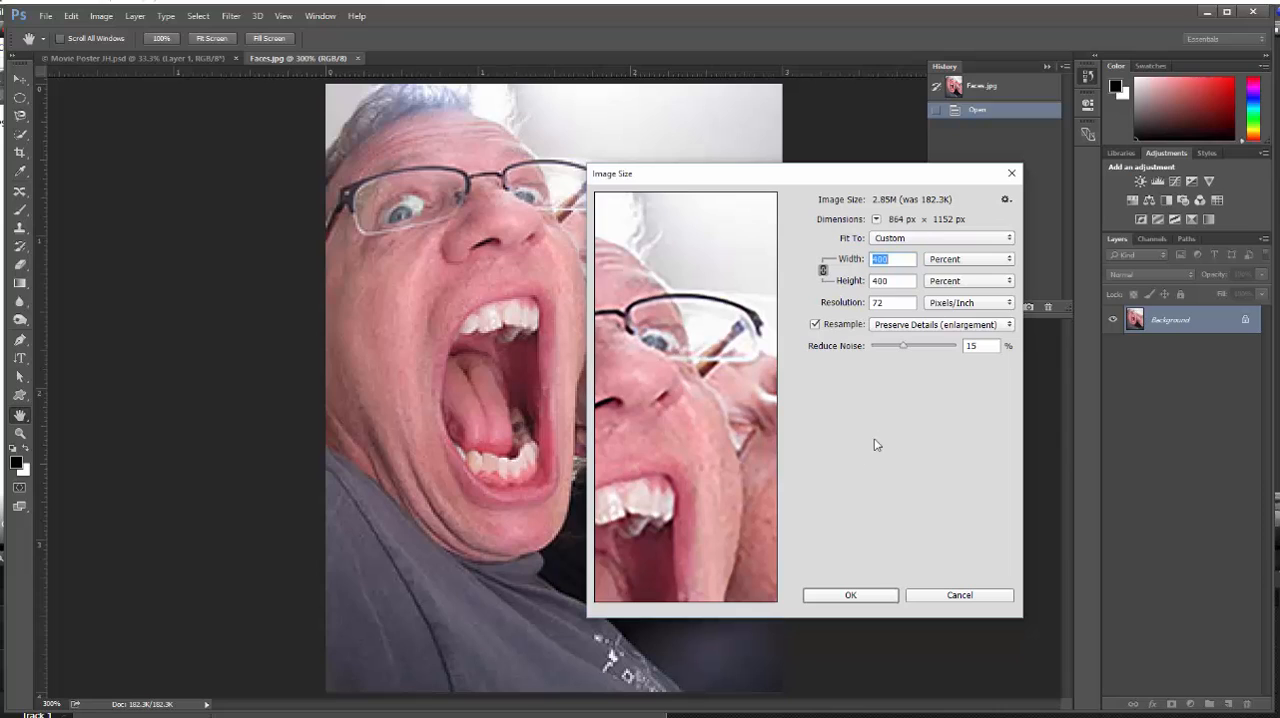
{"action": "left_click_drag", "start_coordinate": [905, 348], "coordinate": [928, 359]}
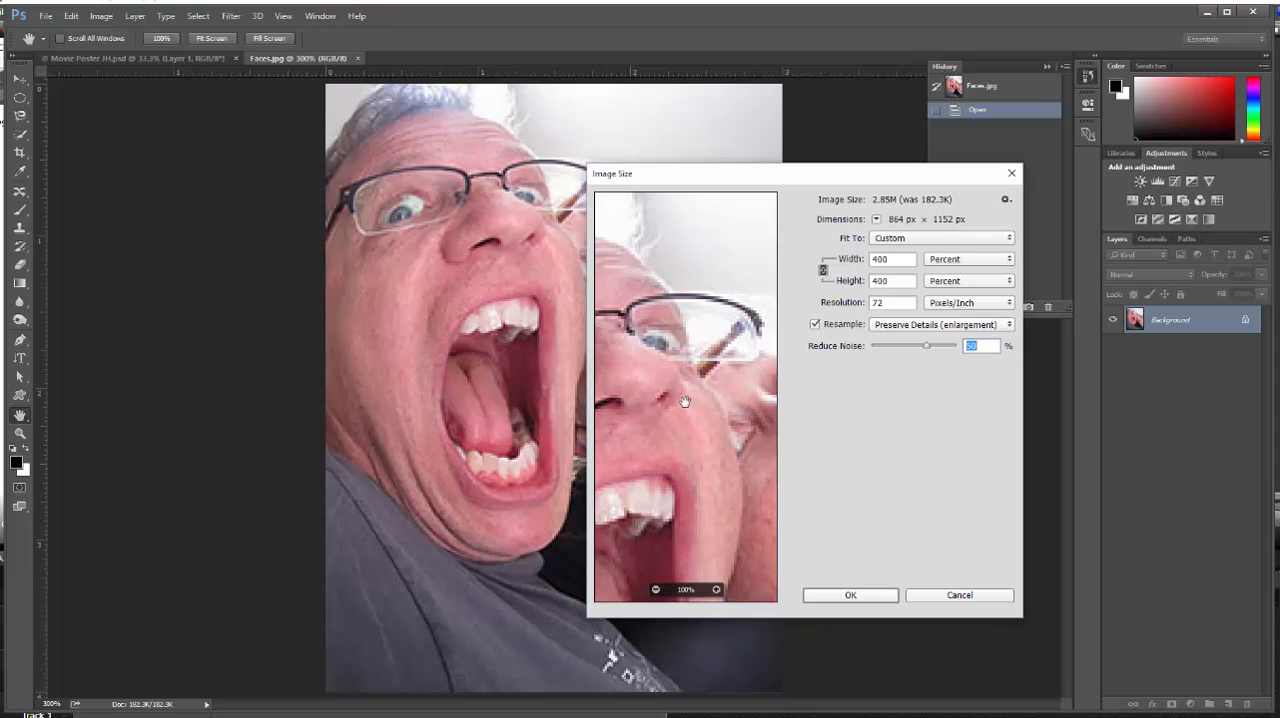
{"action": "left_click", "coordinate": [851, 595]}
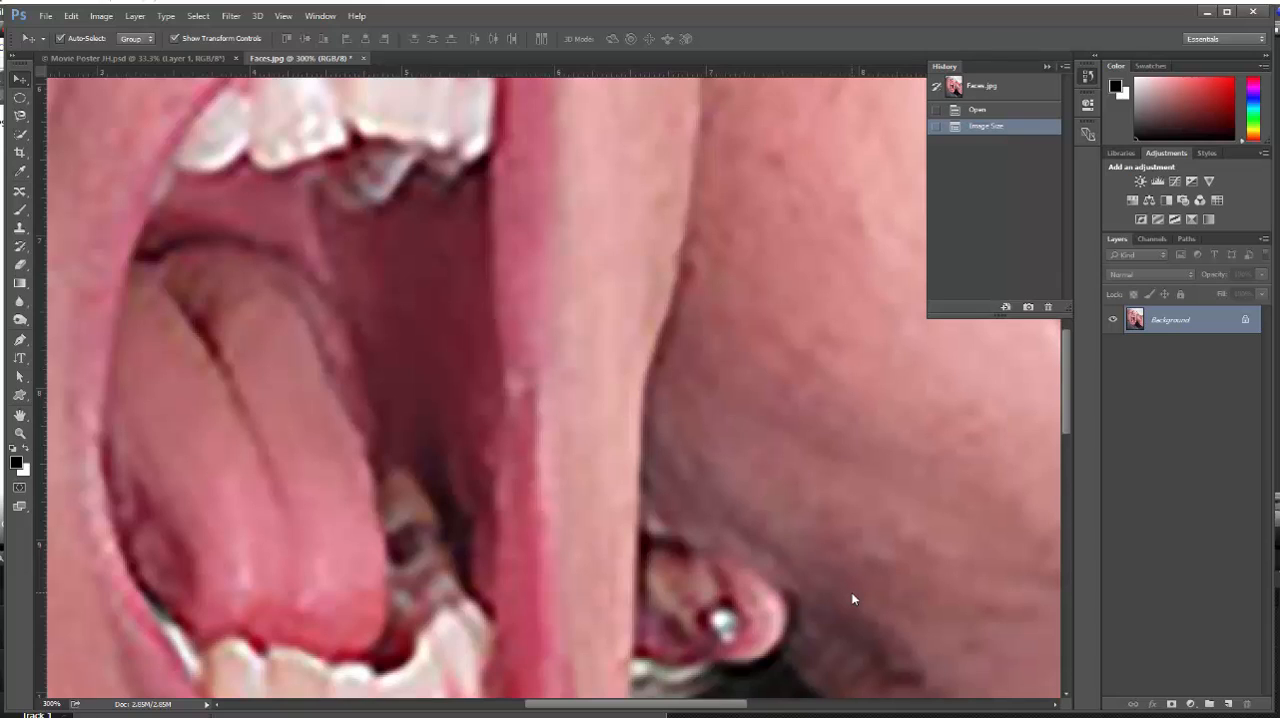
{"action": "left_click", "coordinate": [589, 298], "text": "ctrl+alt"}
{"action": "left_click", "coordinate": [577, 318], "text": "ctrl+alt"}
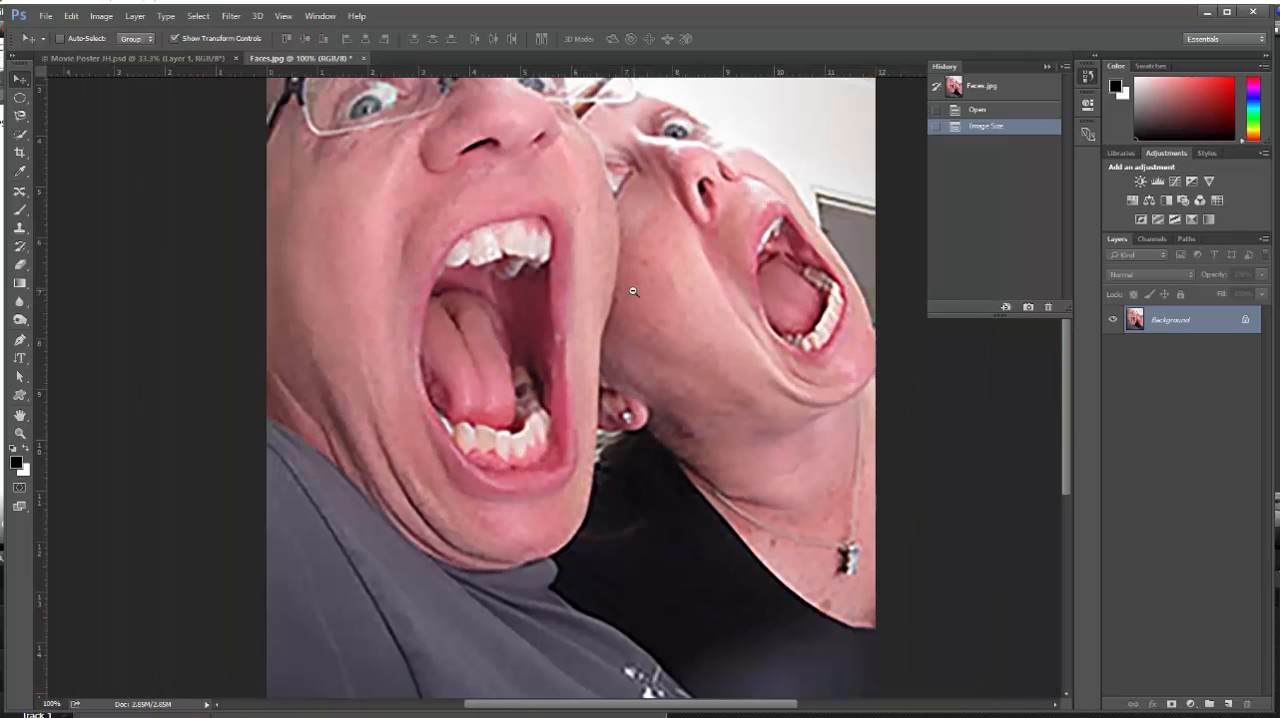
{"action": "left_click", "coordinate": [633, 291], "text": "ctrl+alt"}
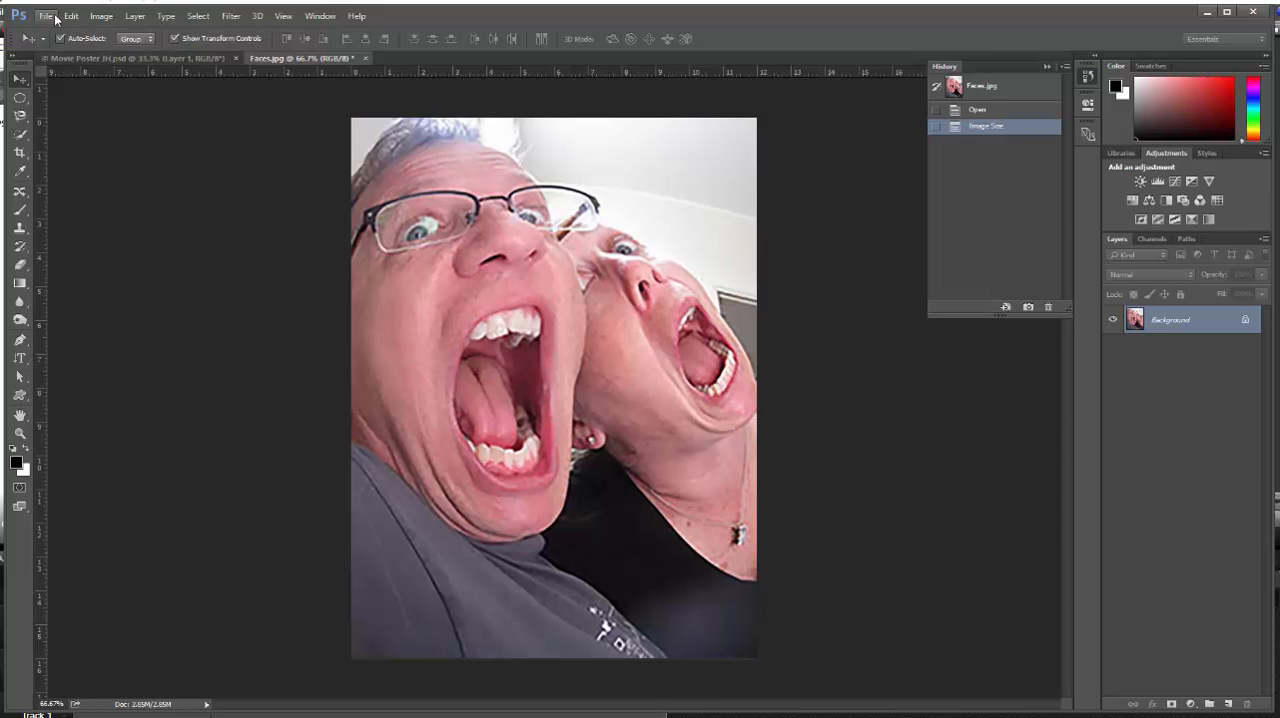
Select the entire Faces canvas and copy it
{"action": "left_click", "coordinate": [200, 16]}
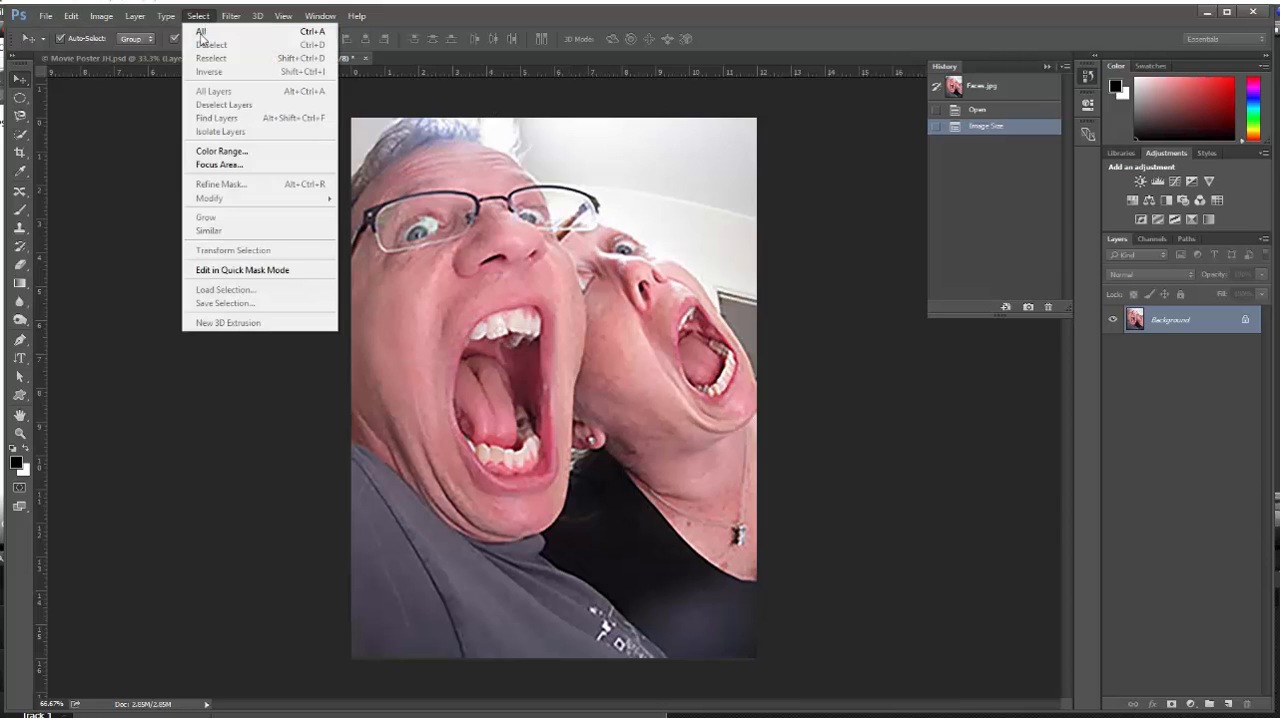
{"action": "left_click", "coordinate": [205, 31]}
{"action": "left_click", "coordinate": [71, 16]}
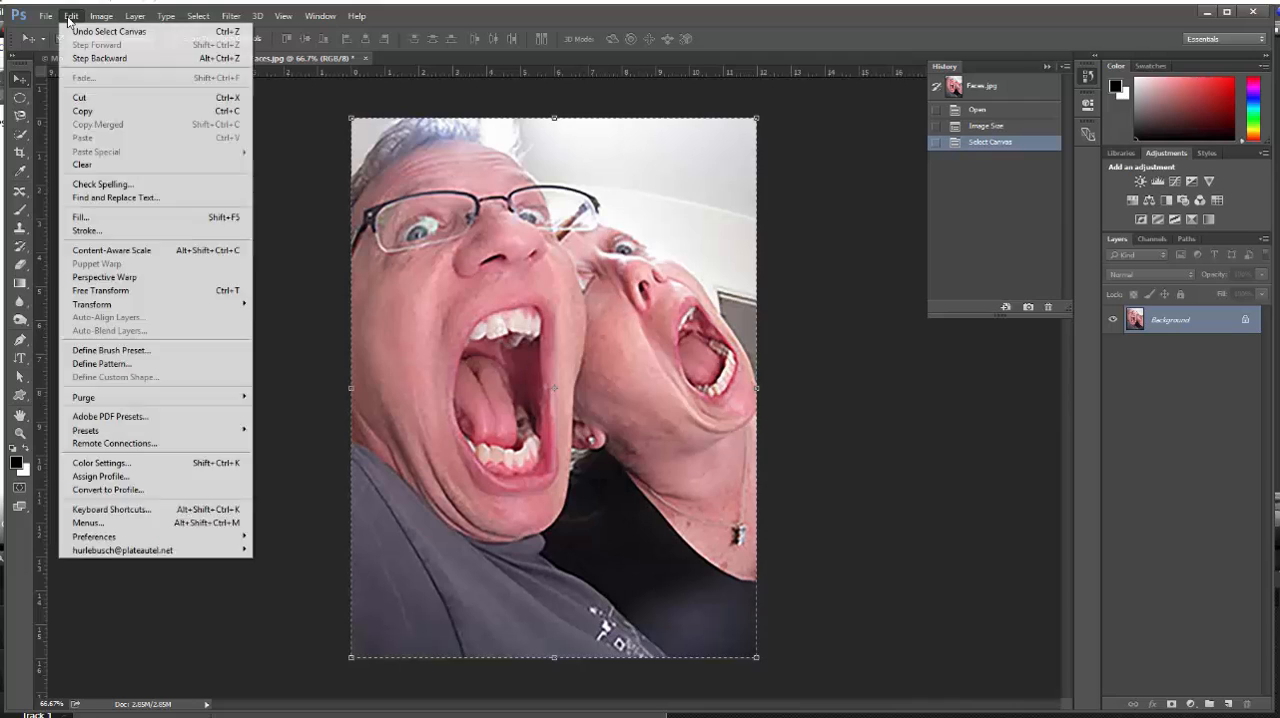
{"action": "left_click", "coordinate": [88, 112]}
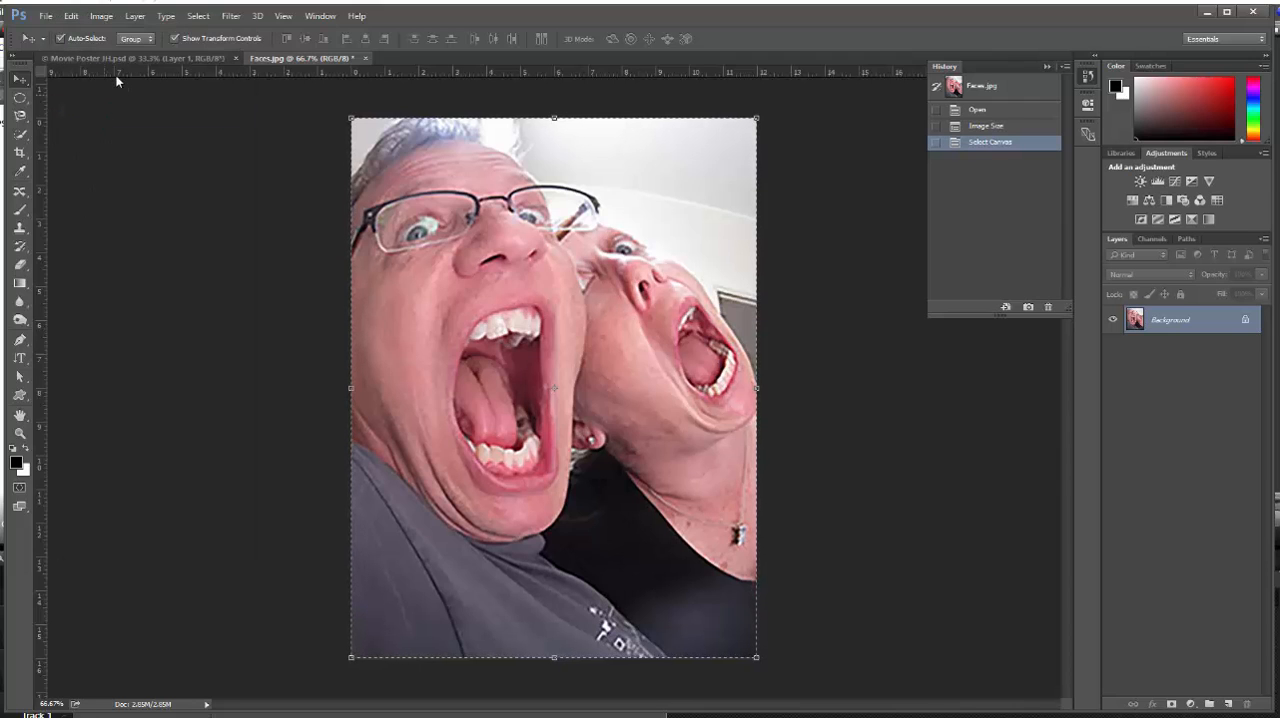
In Movie Poster JH, draw an elliptical selection with a 50 px feather over the upper-right part of the house
{"action": "left_click", "coordinate": [160, 60]}
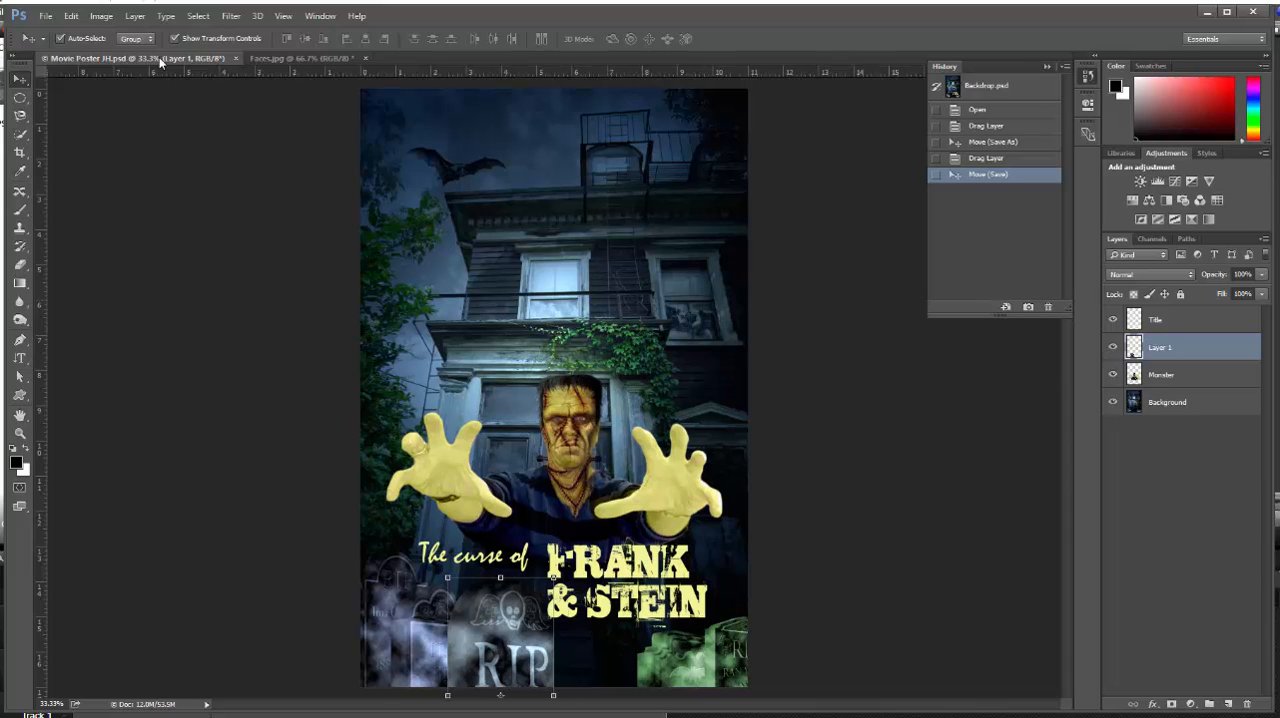
{"action": "left_click", "coordinate": [27, 97]}
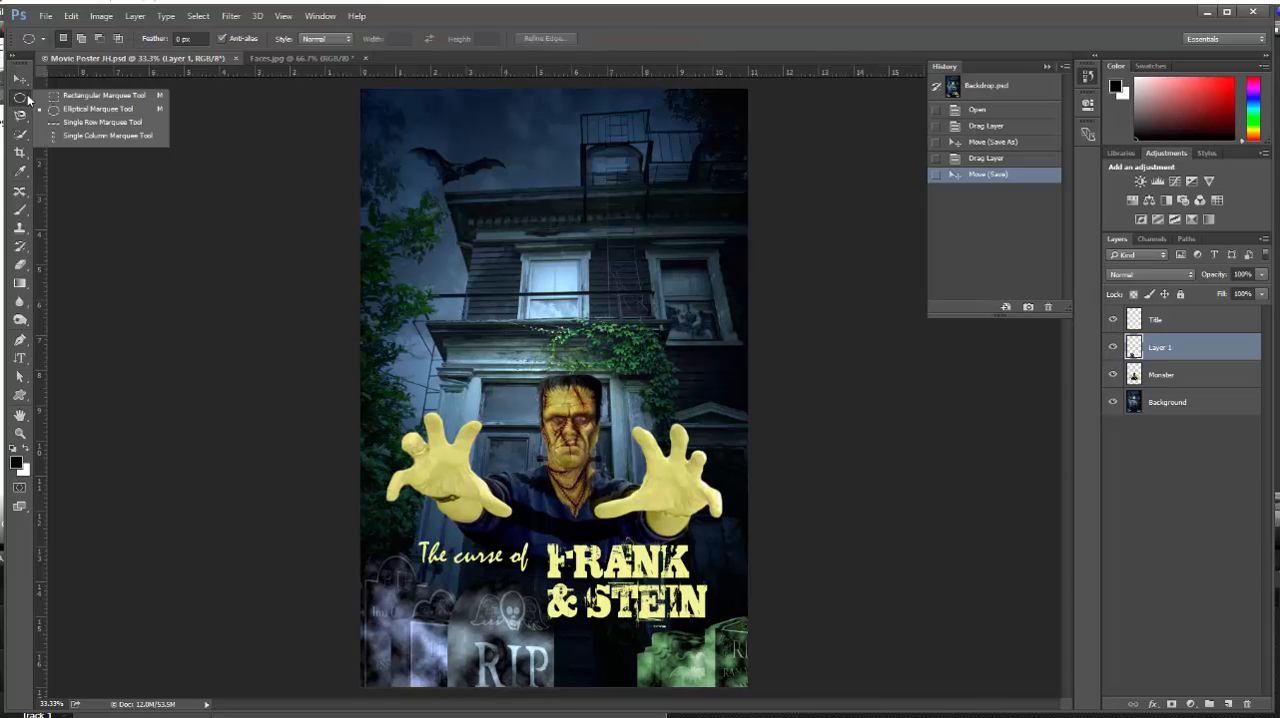
{"action": "left_click", "coordinate": [195, 38]}
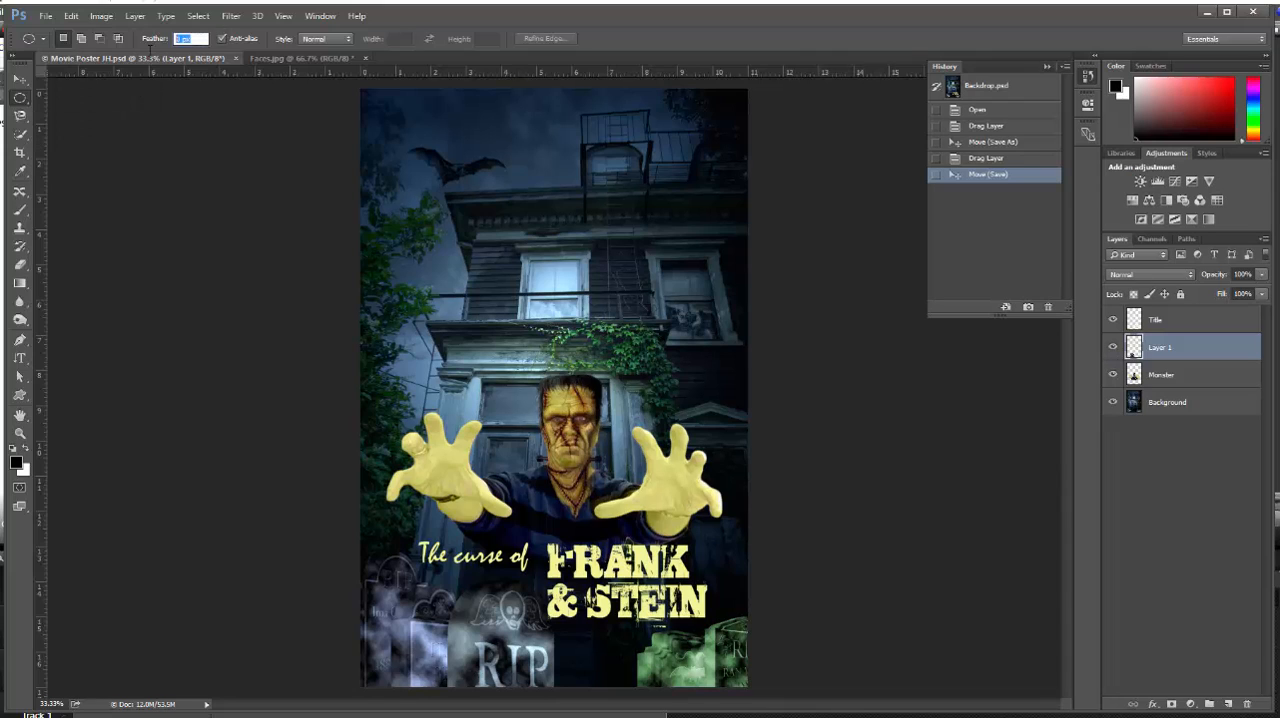
{"action": "type", "text": "50"}
{"action": "left_click_drag", "start_coordinate": [562, 107], "coordinate": [738, 343]}
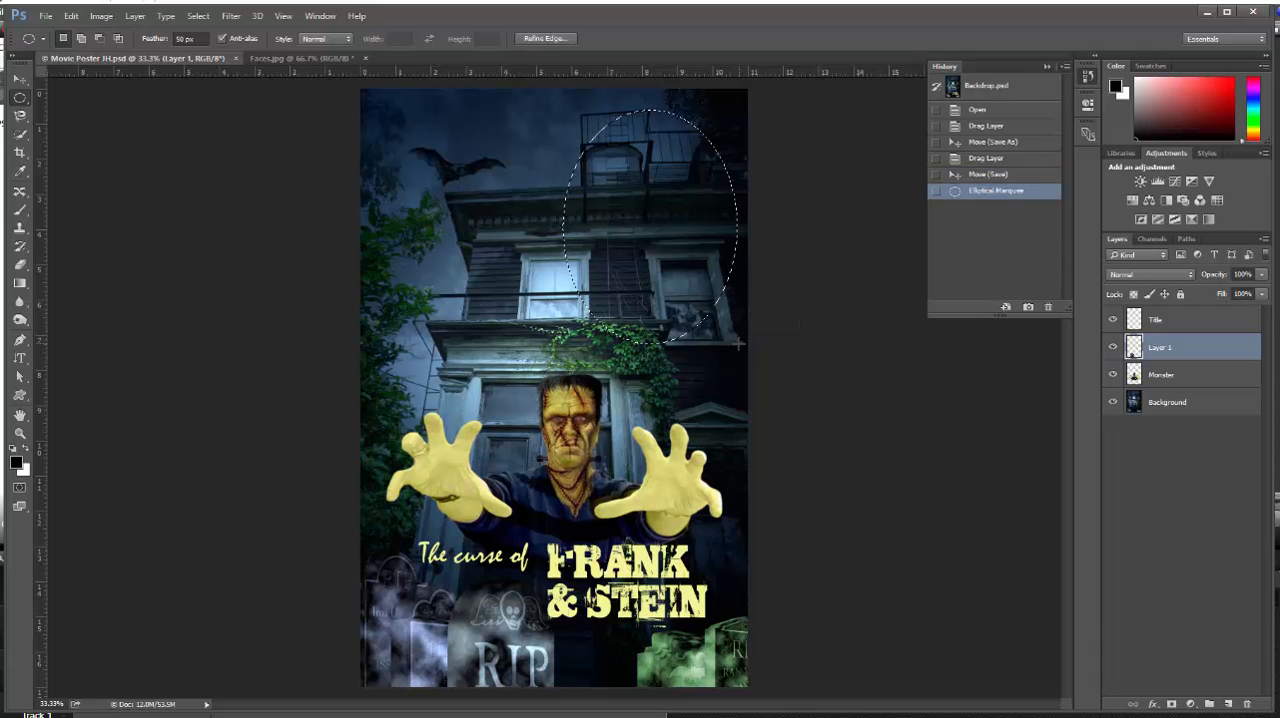
Paste the copied faces into the elliptical selection, converting their colors, and shift them slightly right and down within the mask
{"action": "left_click", "coordinate": [71, 17]}
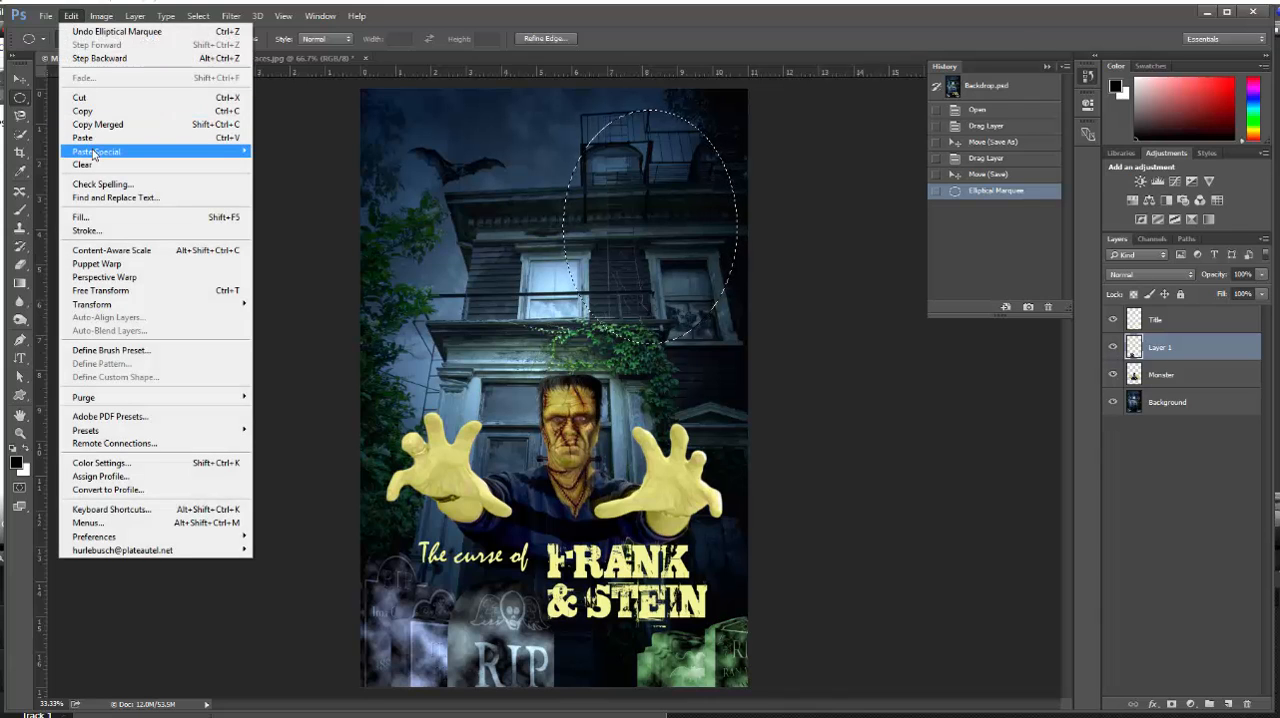
{"action": "mouse_move", "coordinate": [93, 152]}
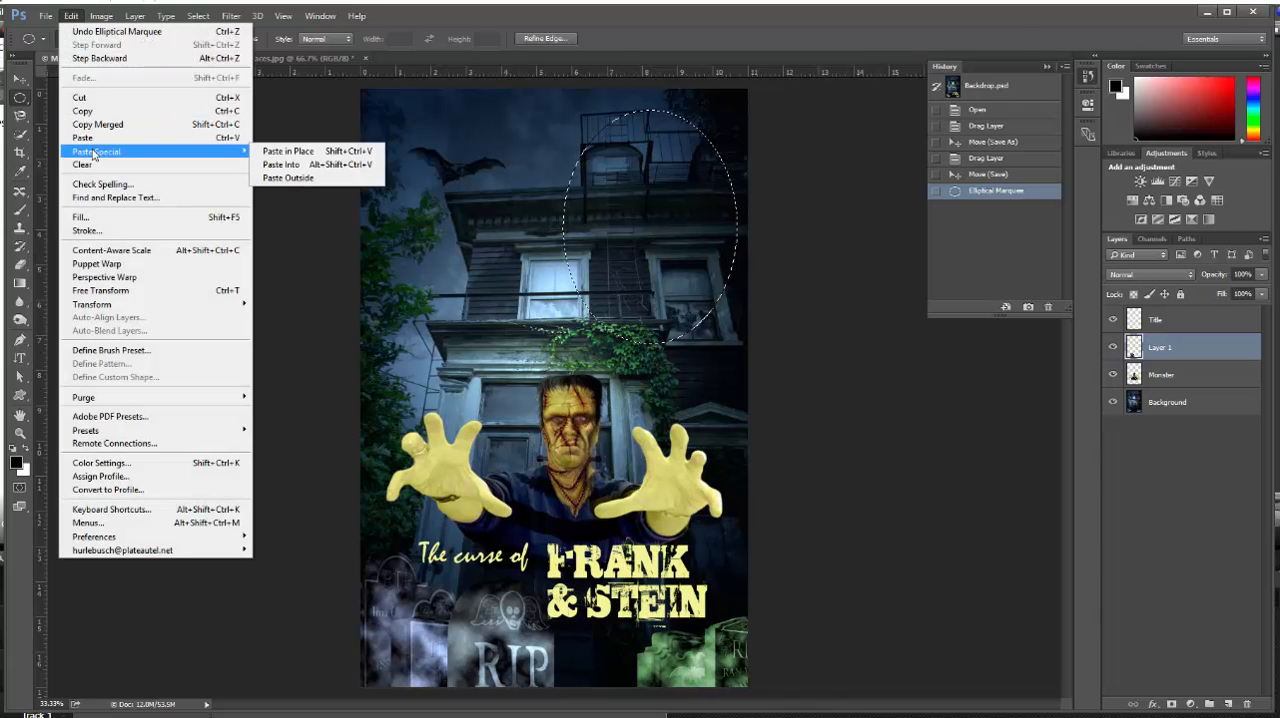
{"action": "left_click", "coordinate": [294, 165]}
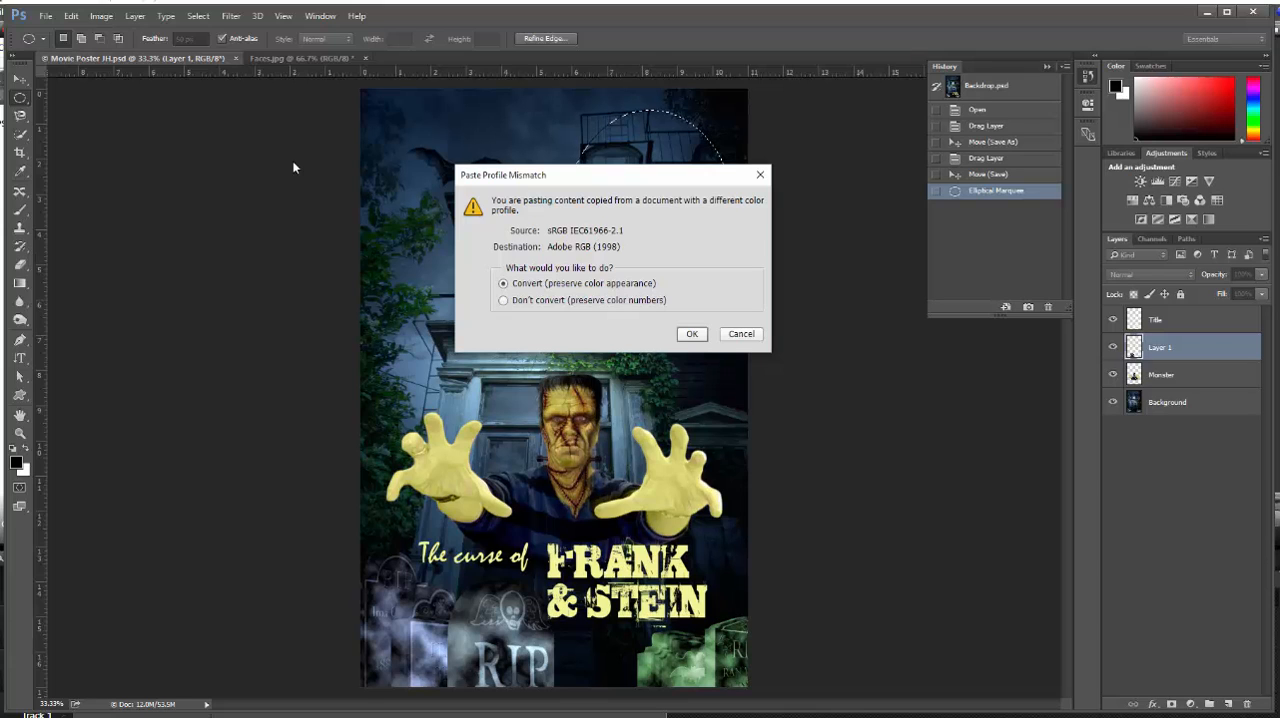
{"action": "left_click", "coordinate": [692, 336]}
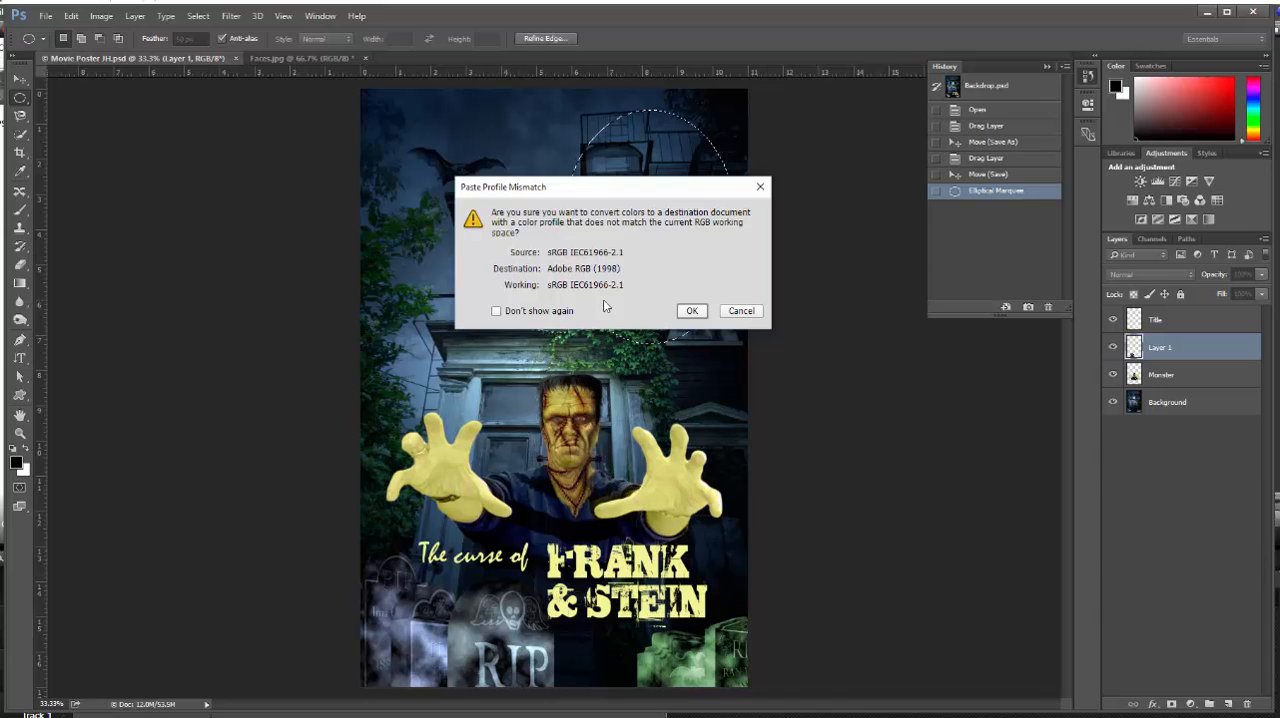
{"action": "left_click", "coordinate": [690, 310]}
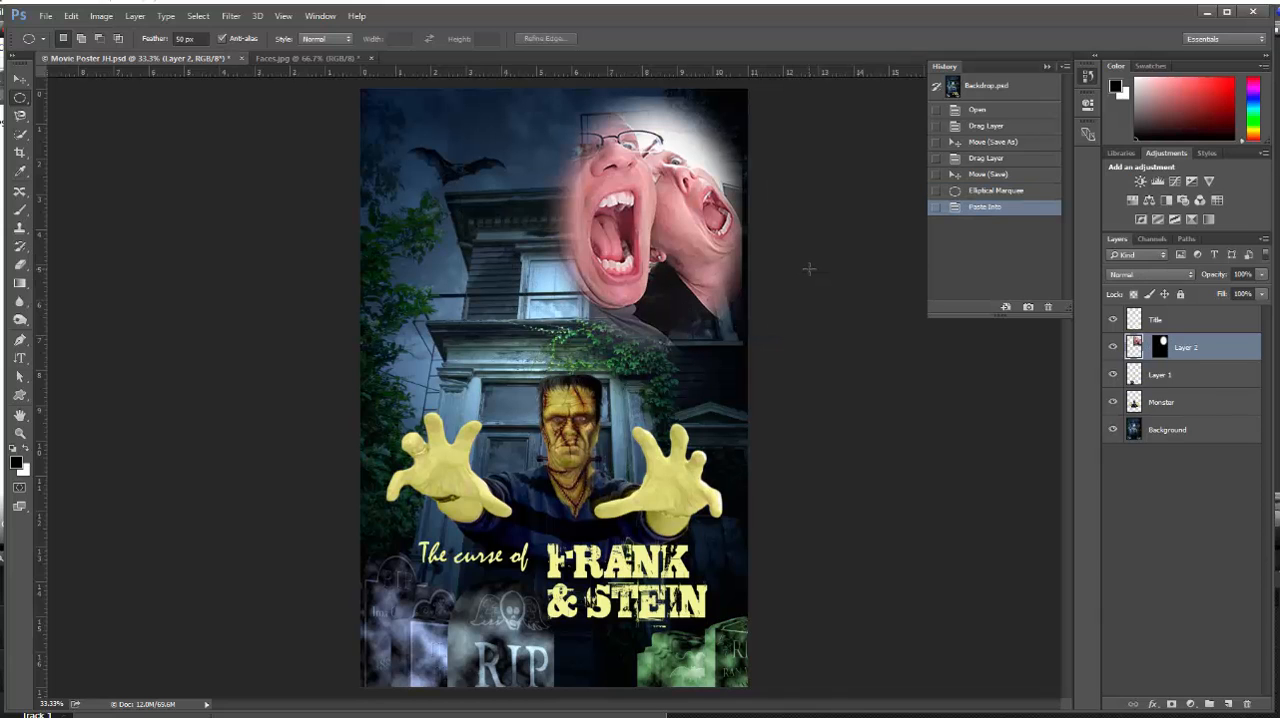
{"action": "left_click", "coordinate": [24, 79]}
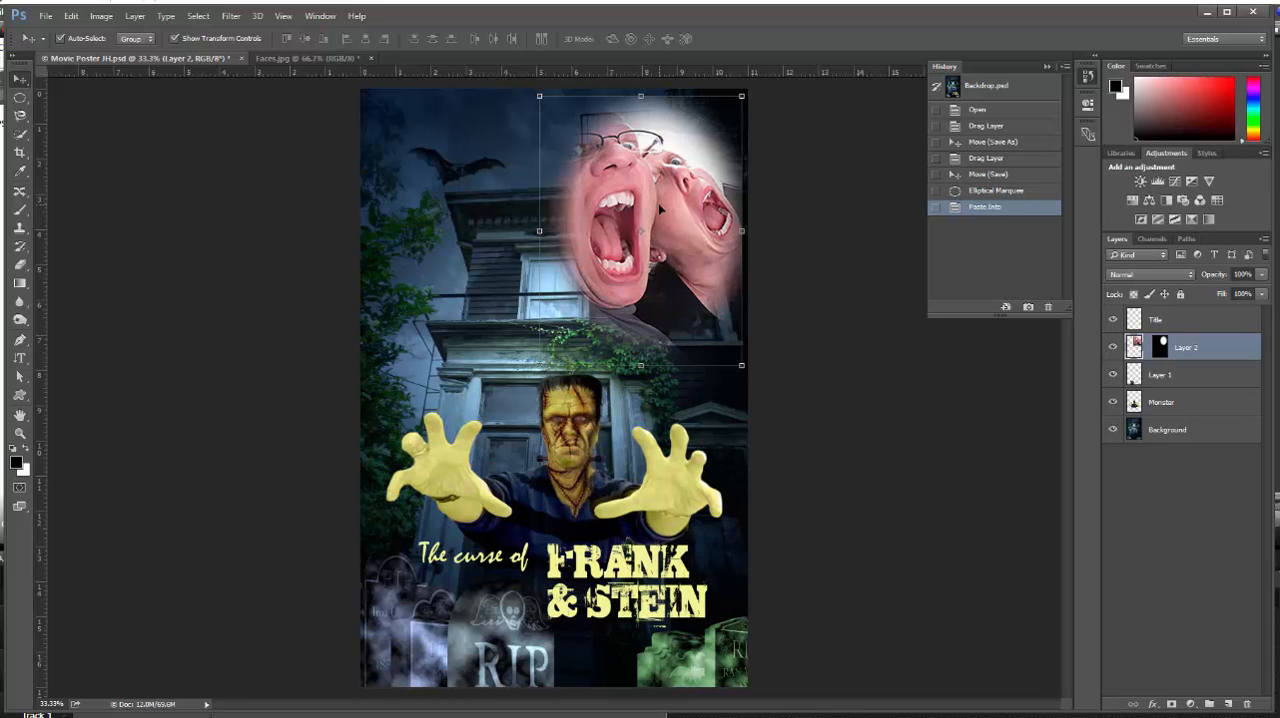
{"action": "left_click_drag", "start_coordinate": [660, 208], "coordinate": [682, 222]}
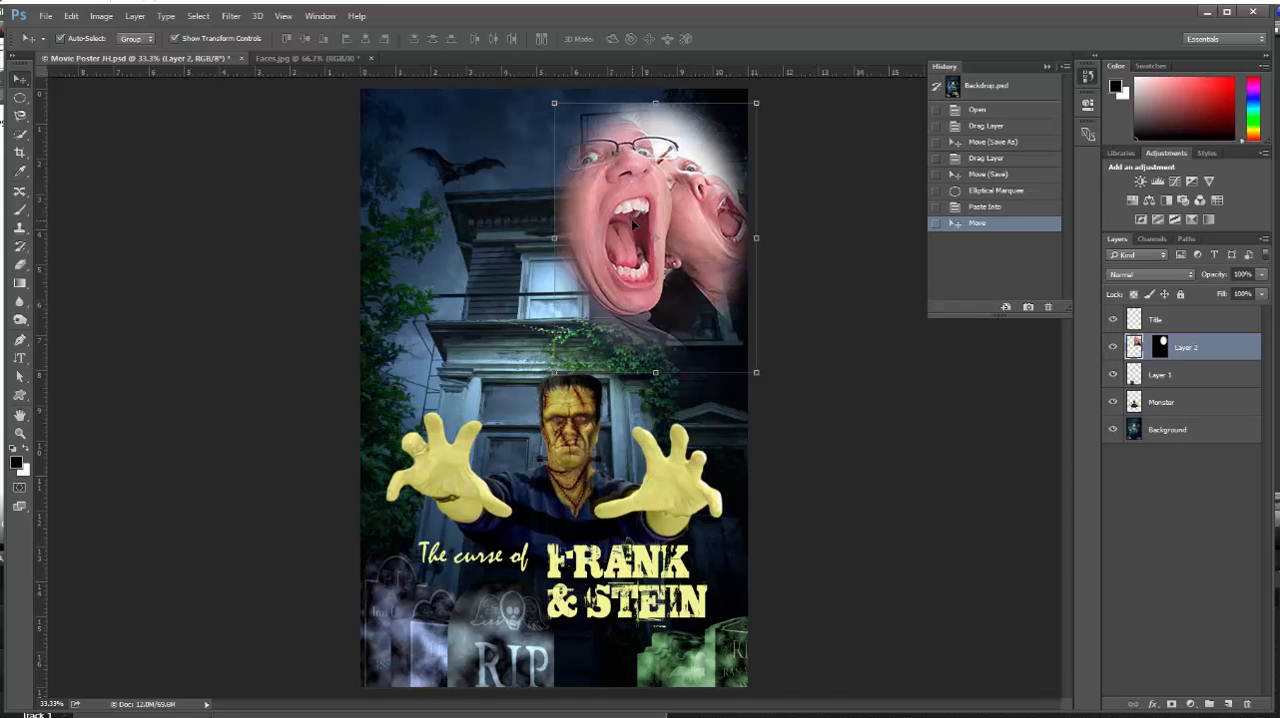
Set the faces layer to Luminosity blending mode and 52% opacity, then deselect the layer
{"action": "left_click", "coordinate": [1190, 276]}
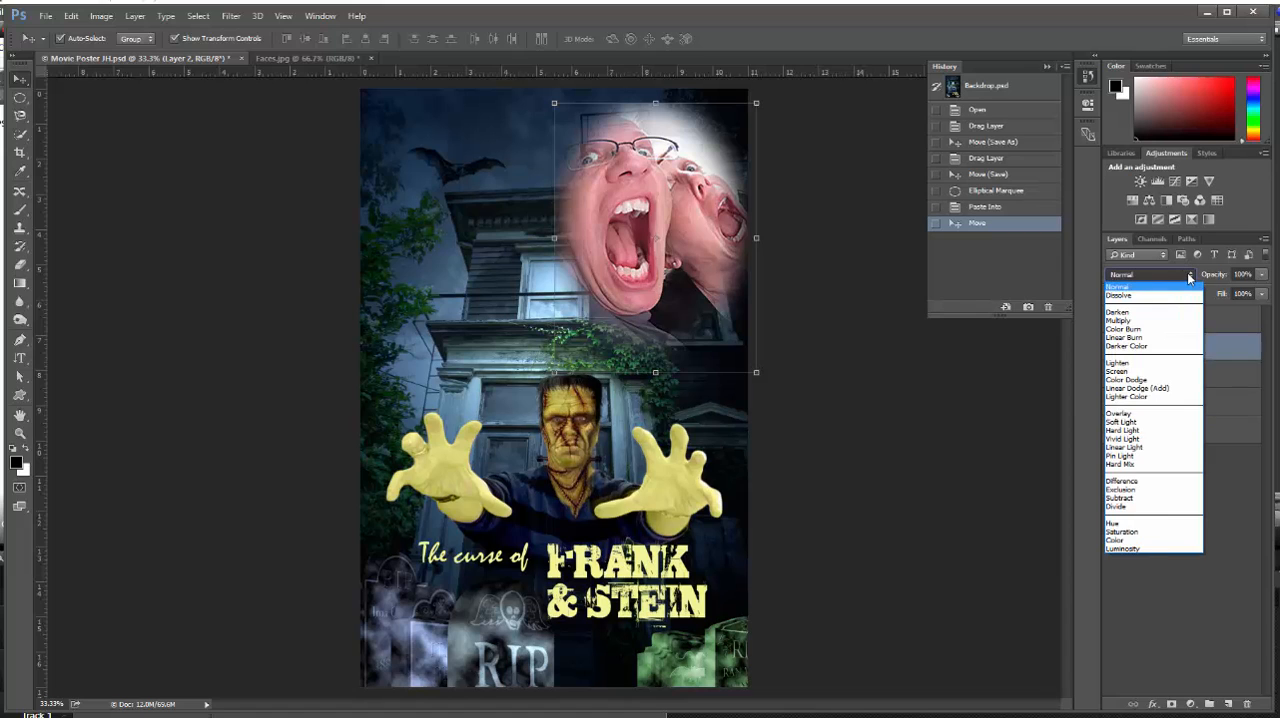
{"action": "left_click", "coordinate": [1160, 548]}
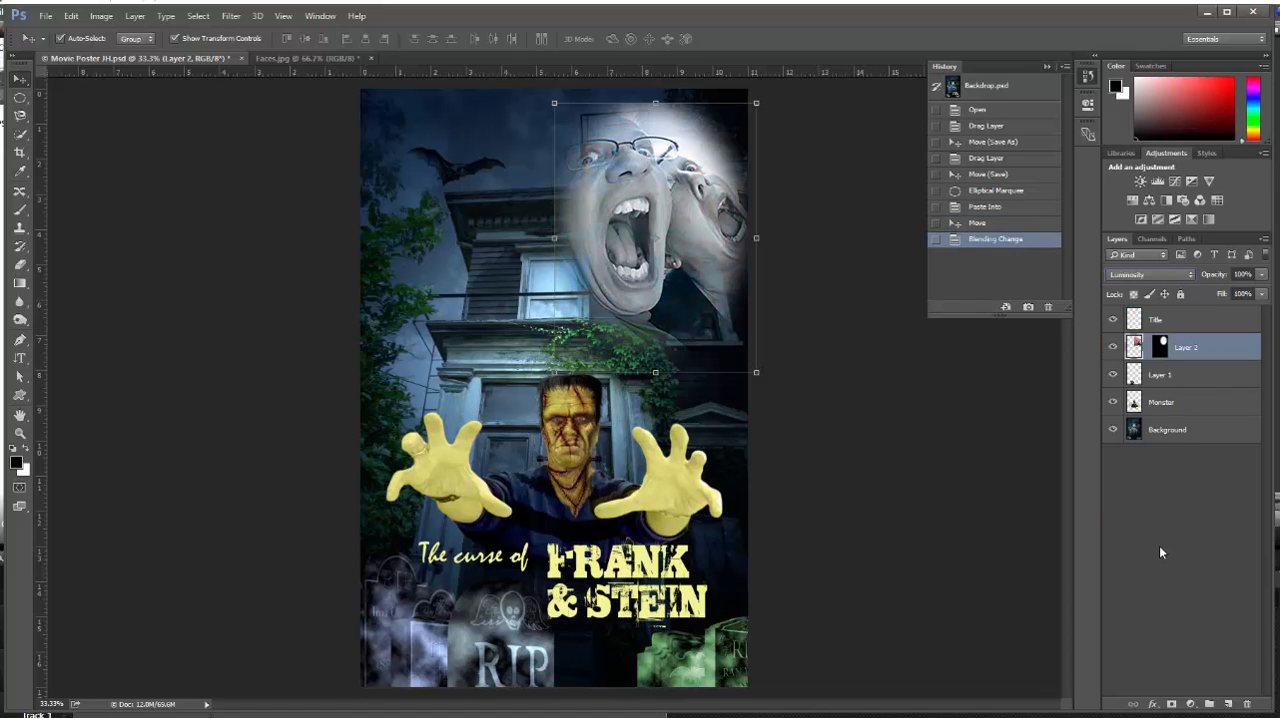
{"action": "left_click", "coordinate": [1261, 275]}
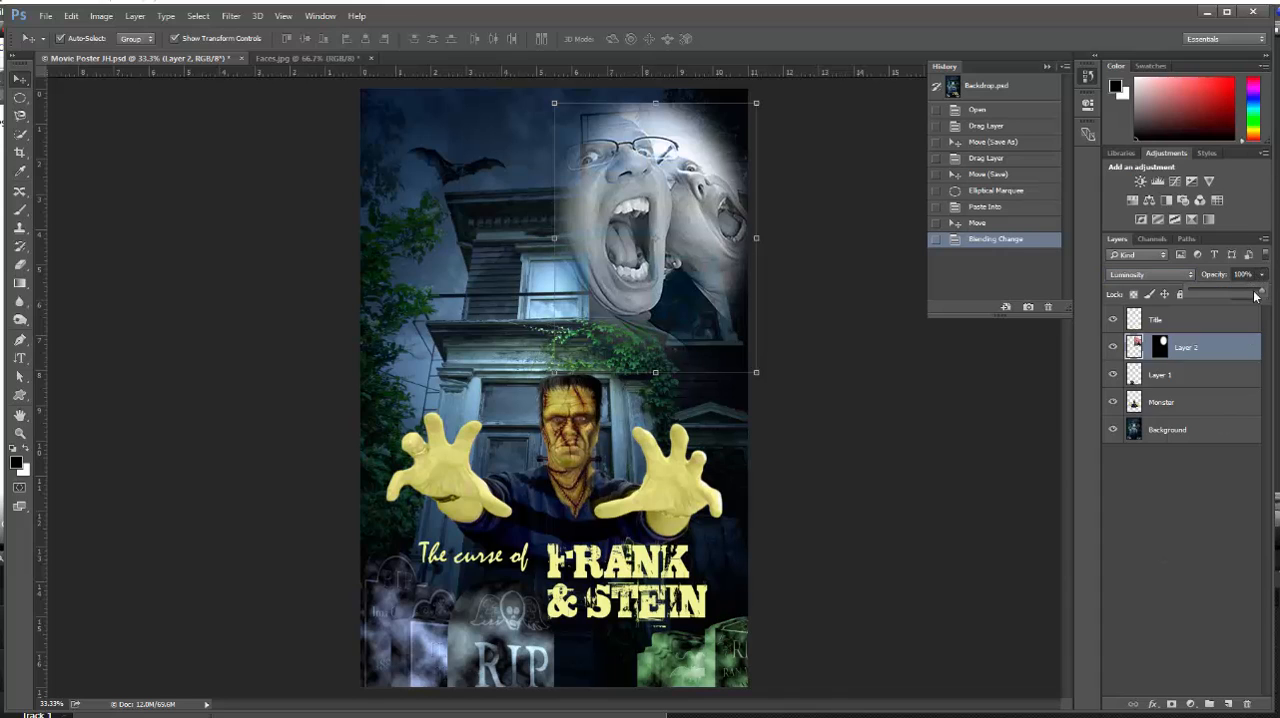
{"action": "left_click_drag", "start_coordinate": [1261, 290], "coordinate": [1227, 291]}
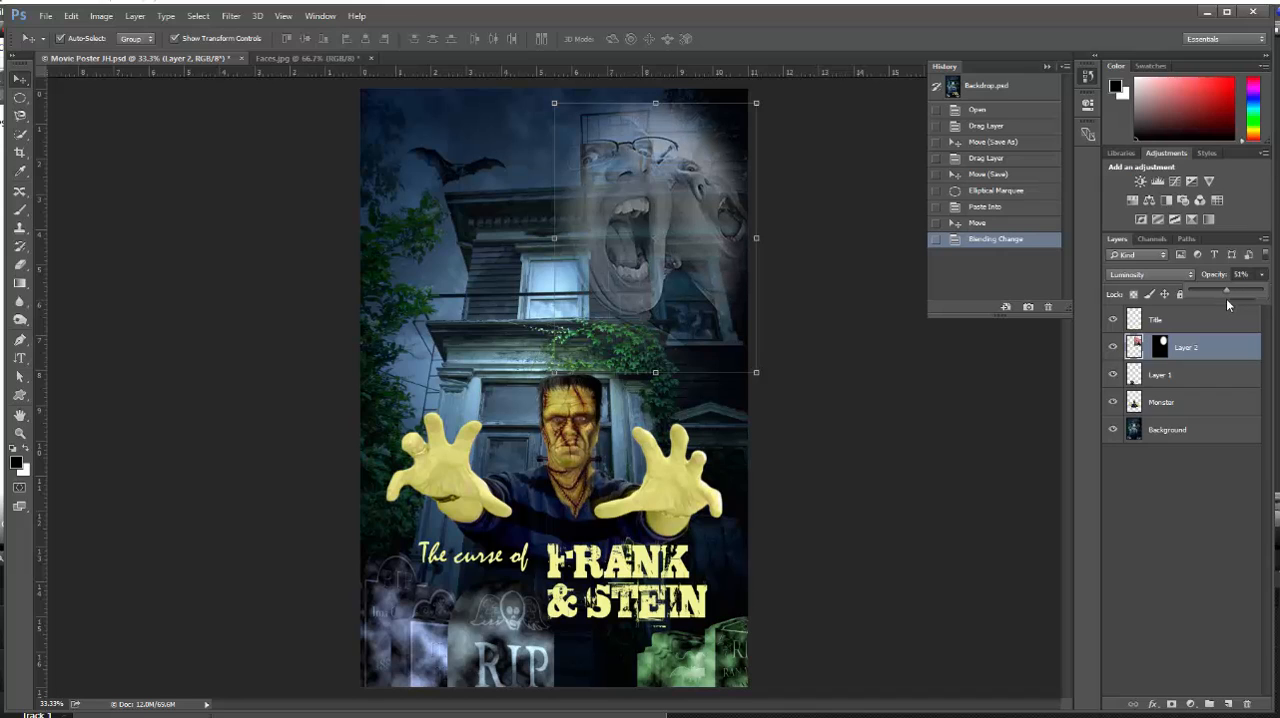
{"action": "left_click", "coordinate": [1194, 319]}
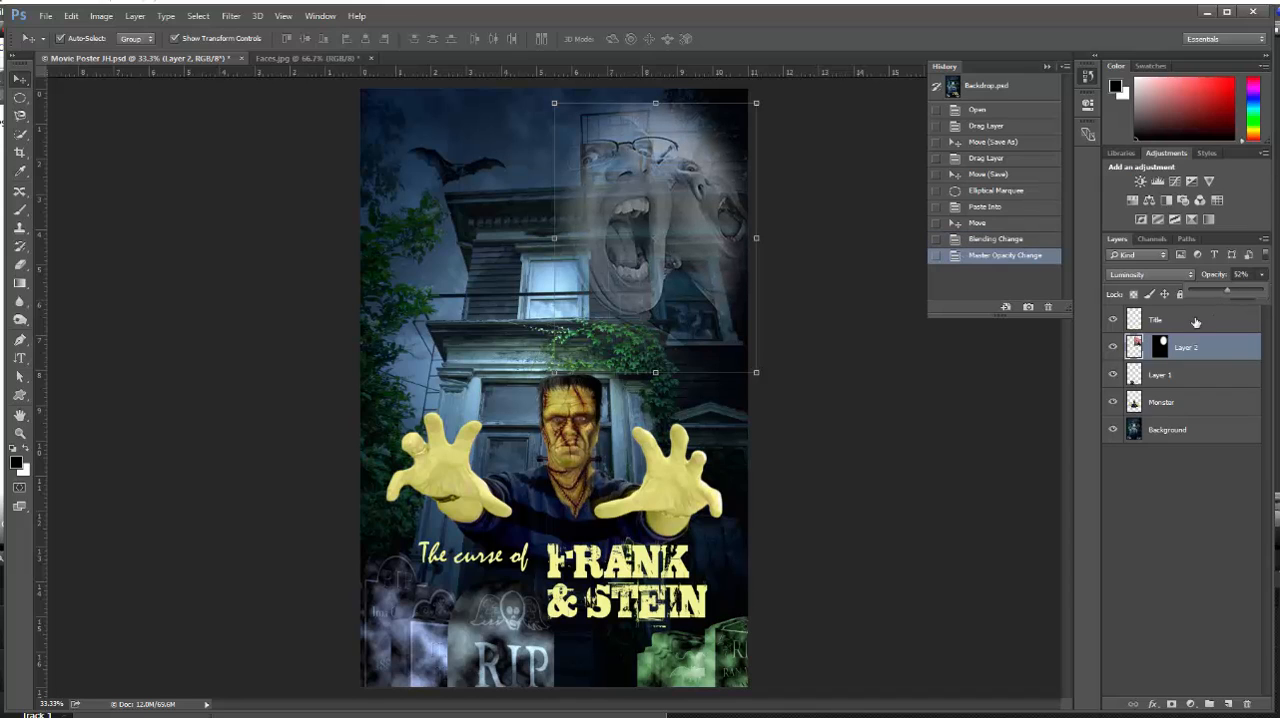
{"action": "left_click", "coordinate": [1016, 420]}
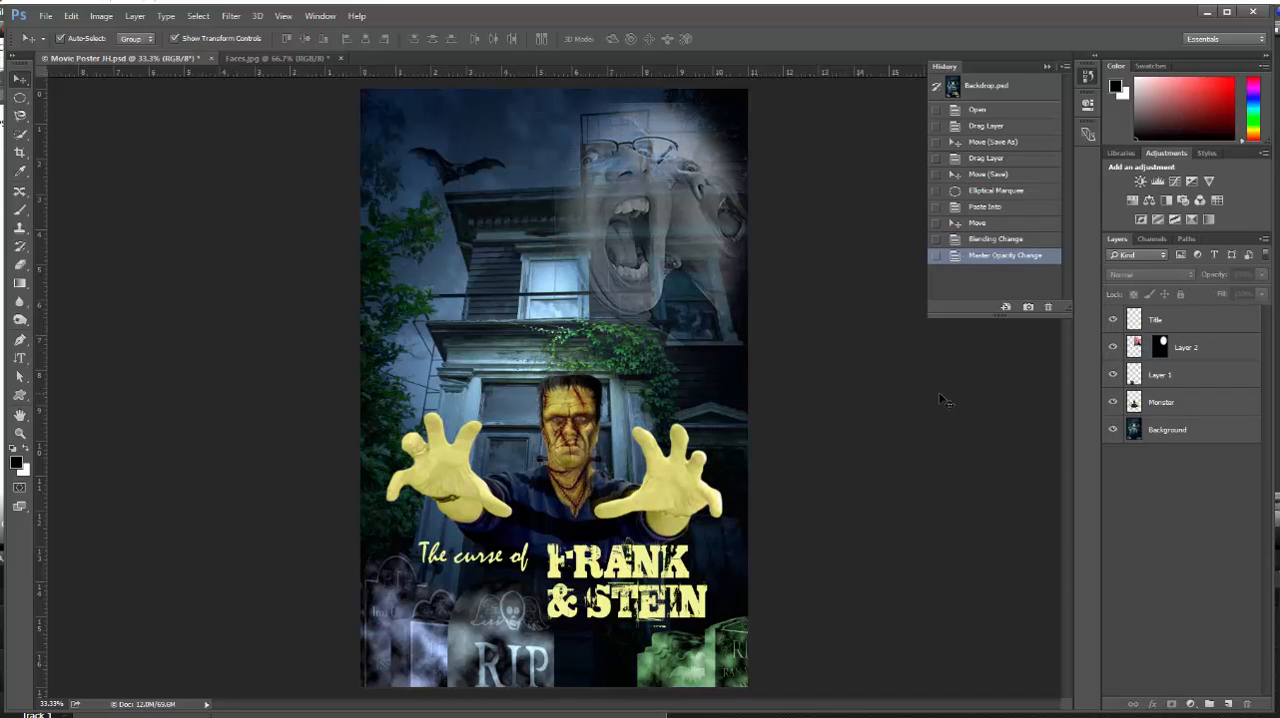
Save the Movie Poster JH document and close Faces.jpg without saving its changes
{"action": "left_click", "coordinate": [47, 16]}
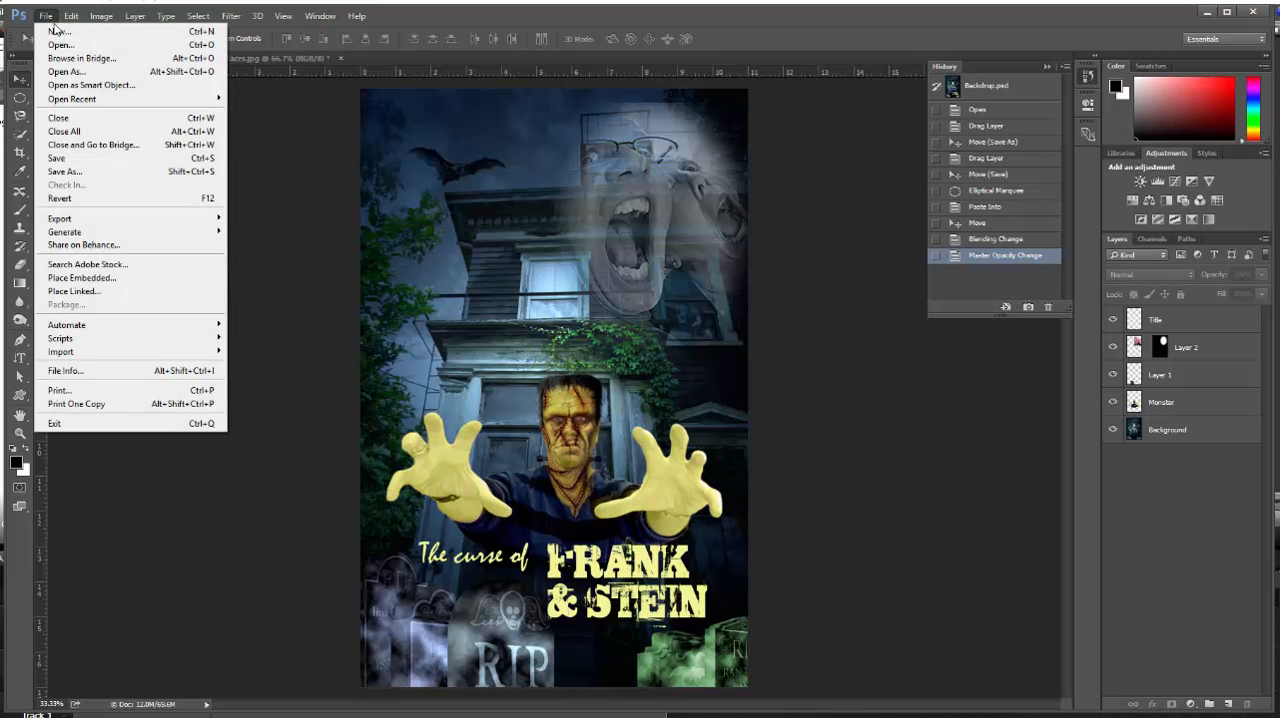
{"action": "left_click", "coordinate": [62, 159]}
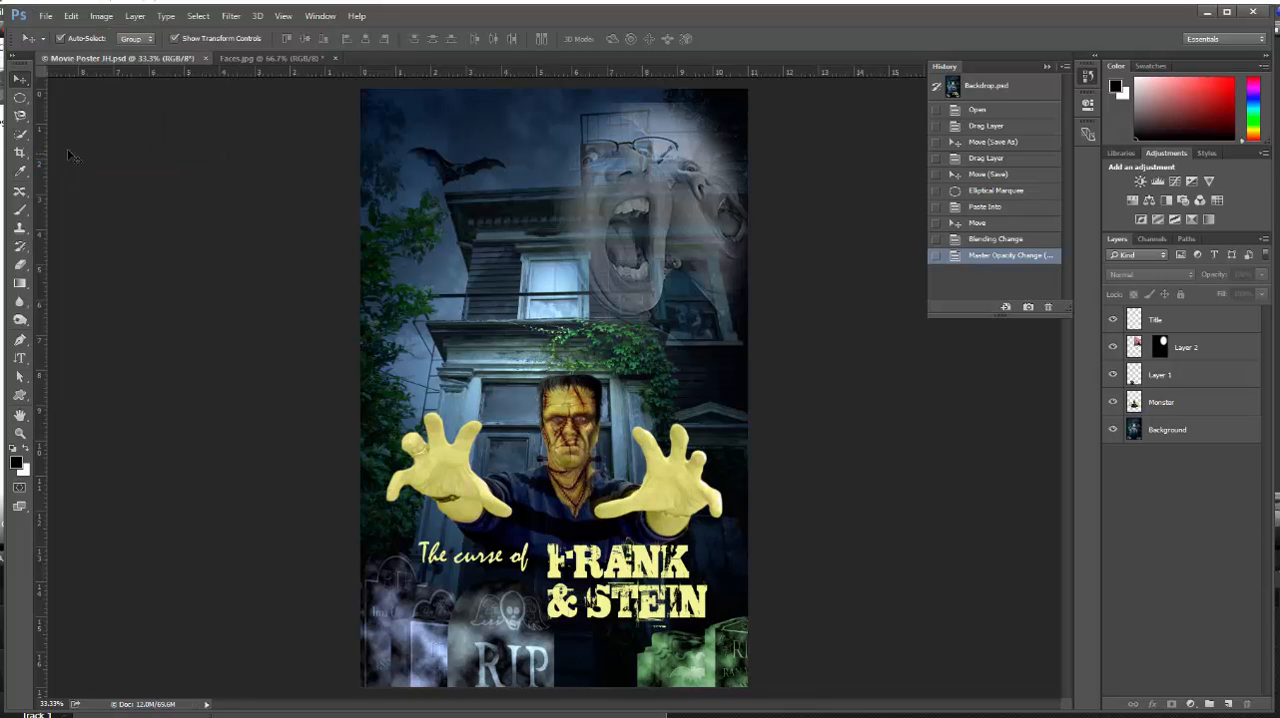
{"action": "left_click", "coordinate": [240, 60]}
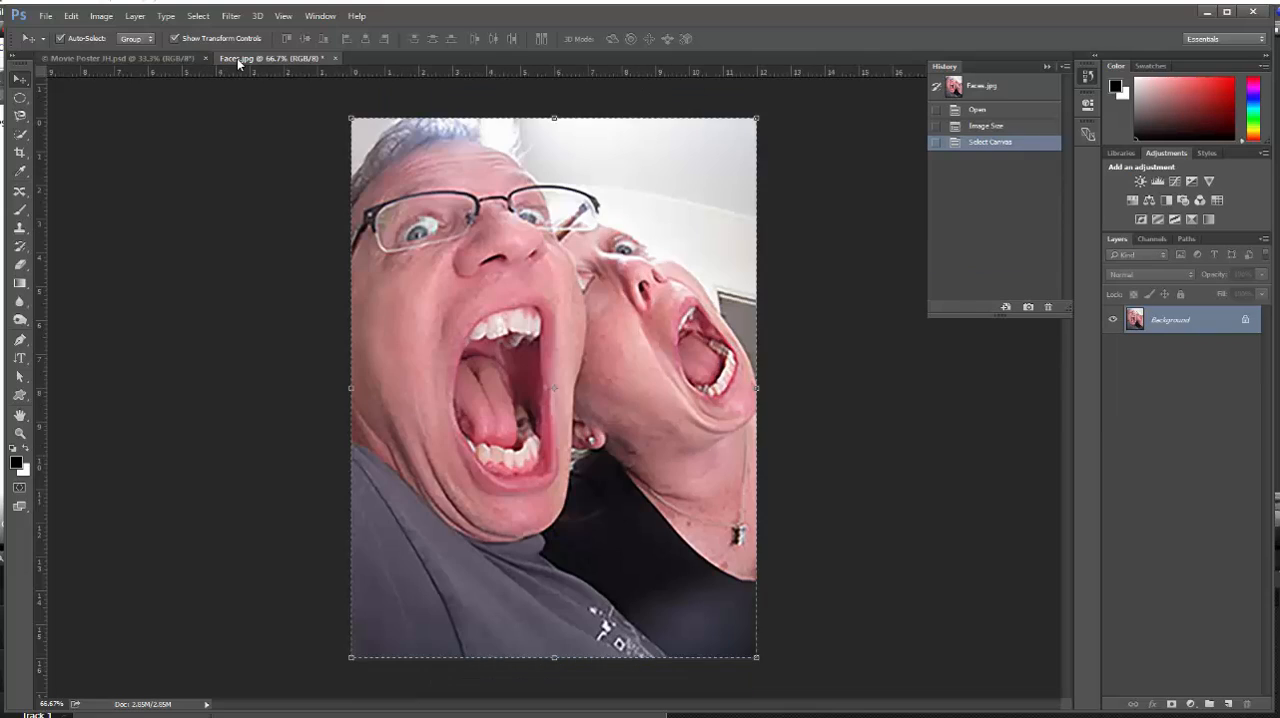
{"action": "left_click", "coordinate": [335, 59]}
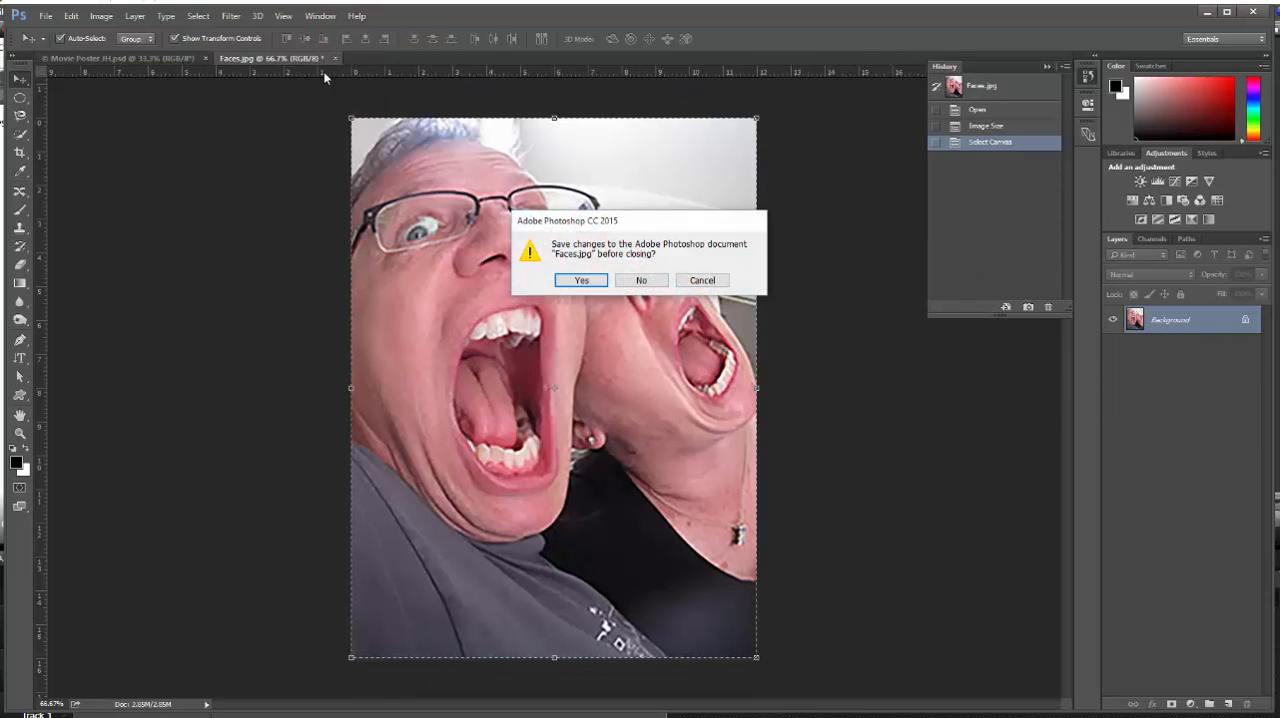
{"action": "left_click", "coordinate": [640, 280]}
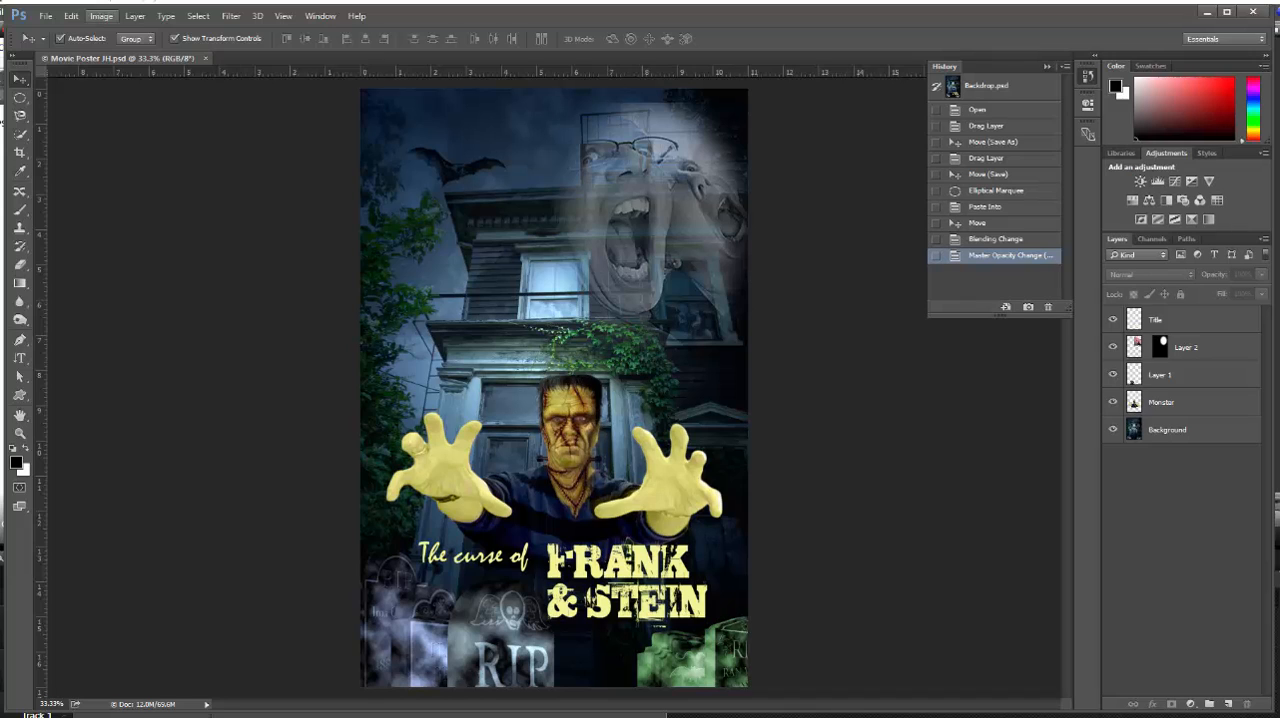
Duplicate the poster image as Movie Poster JH copy, keeping its layers unmerged
{"action": "left_click", "coordinate": [100, 17]}
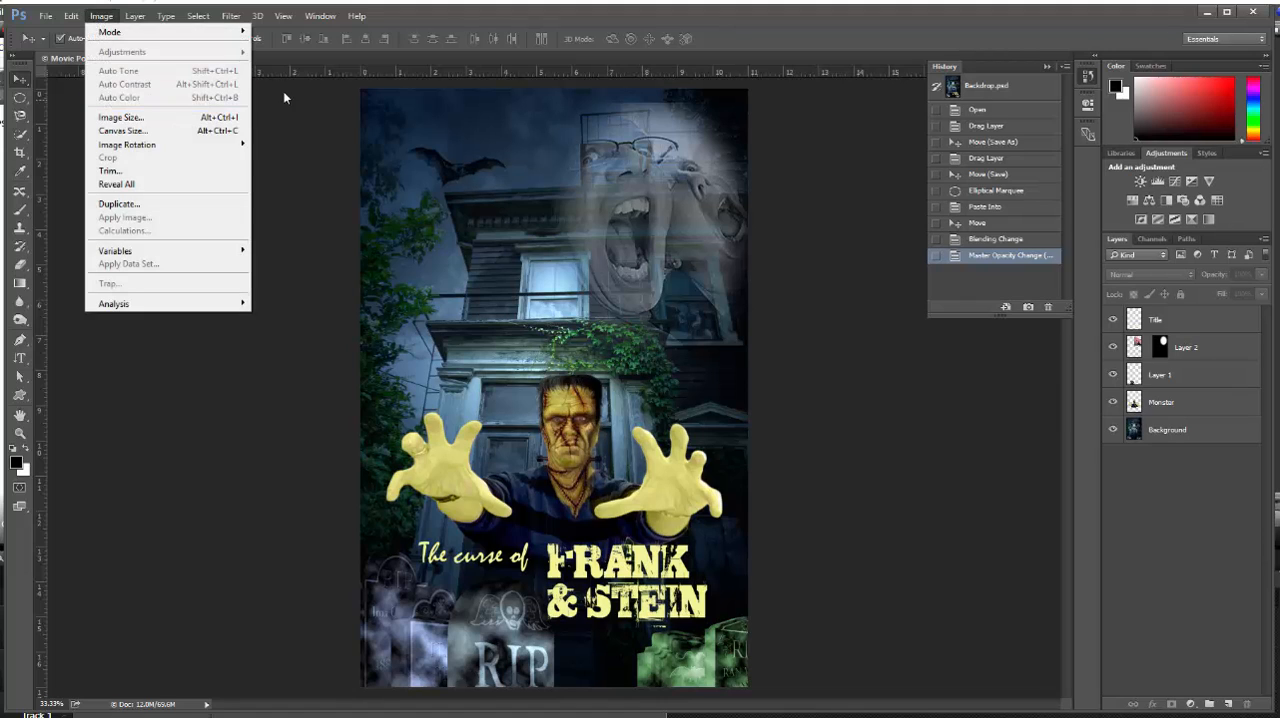
{"action": "left_click", "coordinate": [145, 208]}
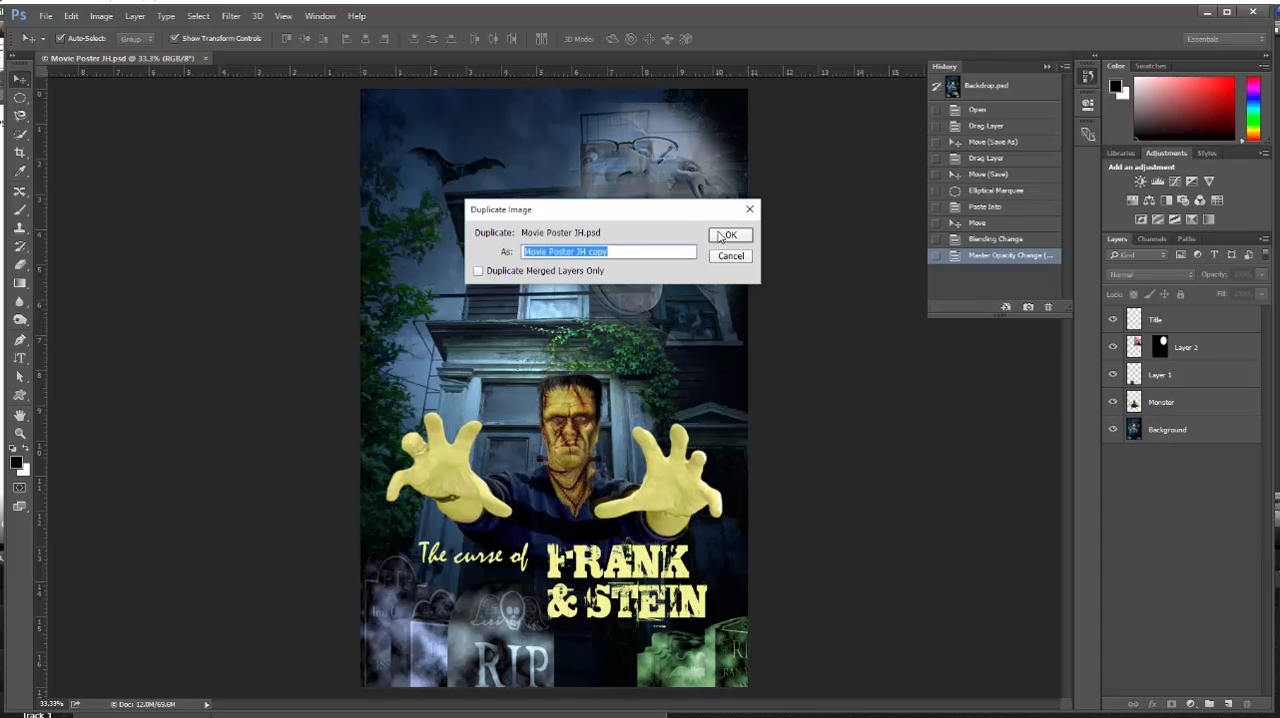
{"action": "left_click", "coordinate": [729, 235]}
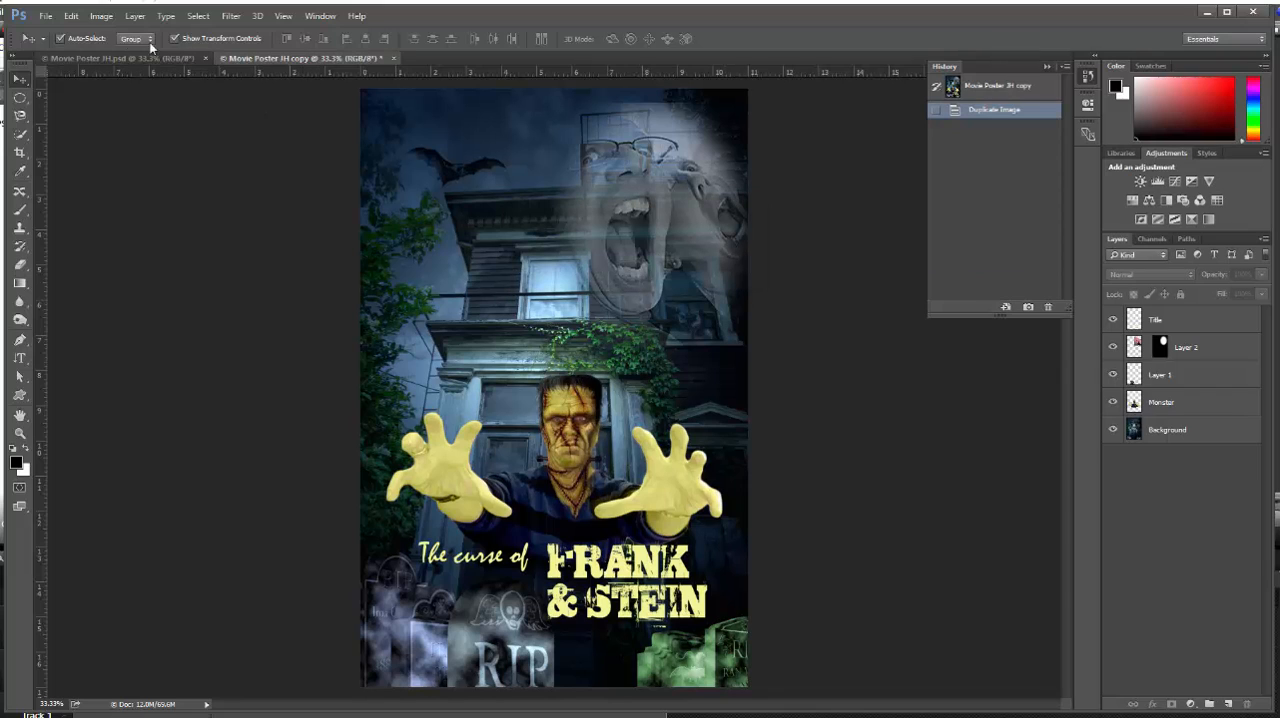
Resize the poster copy in pixel units to a resolution of 72 pixels/inch and a height of 500 pixels
{"action": "left_click", "coordinate": [101, 17]}
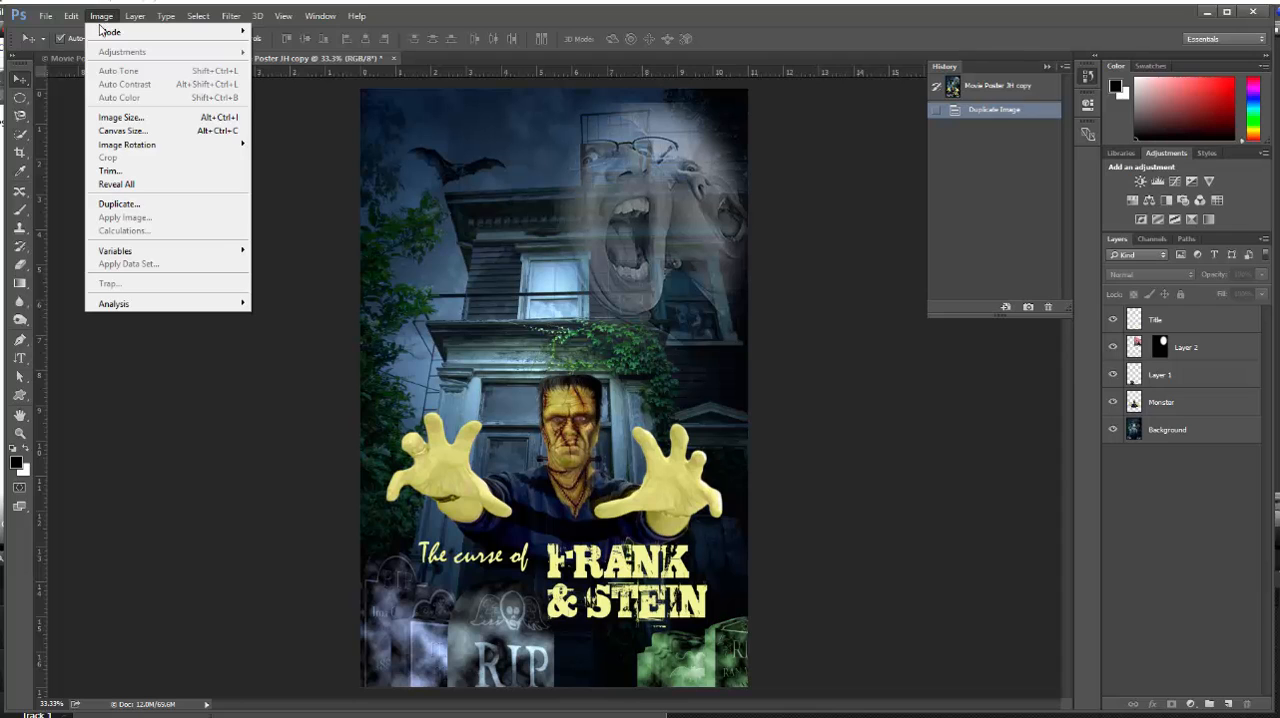
{"action": "left_click", "coordinate": [125, 117]}
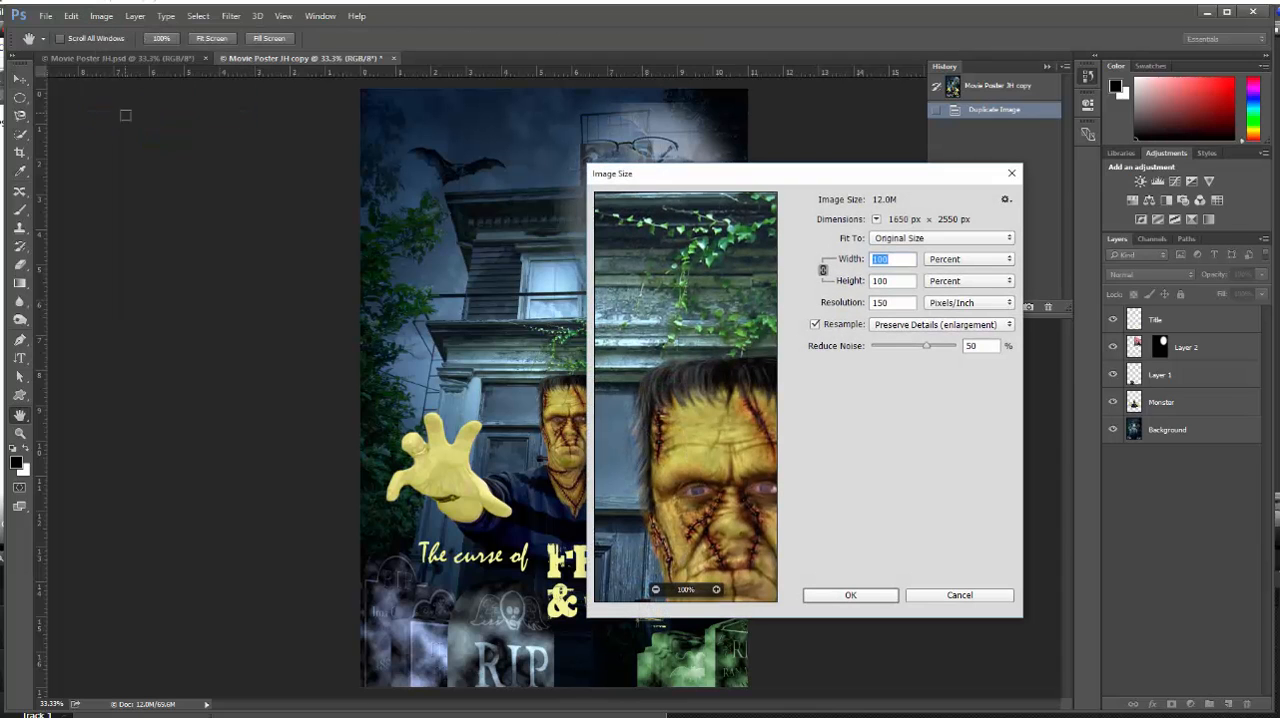
{"action": "left_click", "coordinate": [1010, 259]}
{"action": "left_click", "coordinate": [988, 283]}
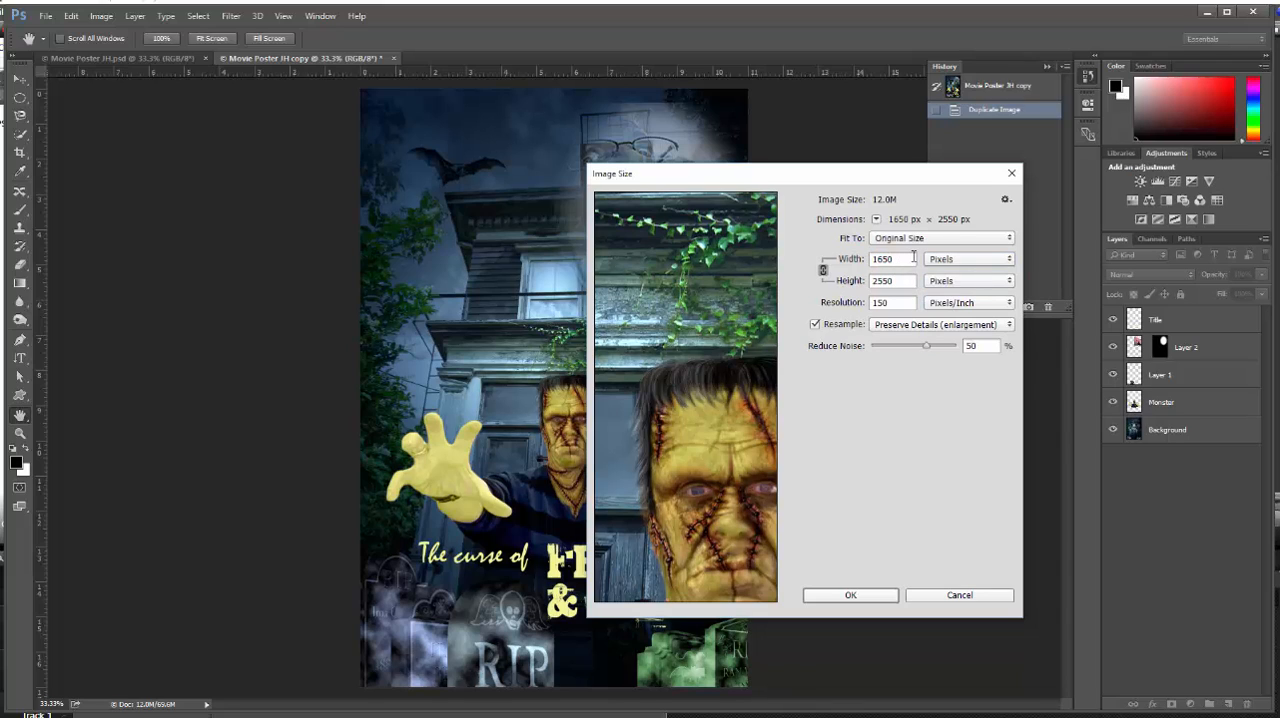
{"action": "double_click", "coordinate": [895, 303]}
{"action": "type", "text": "72"}
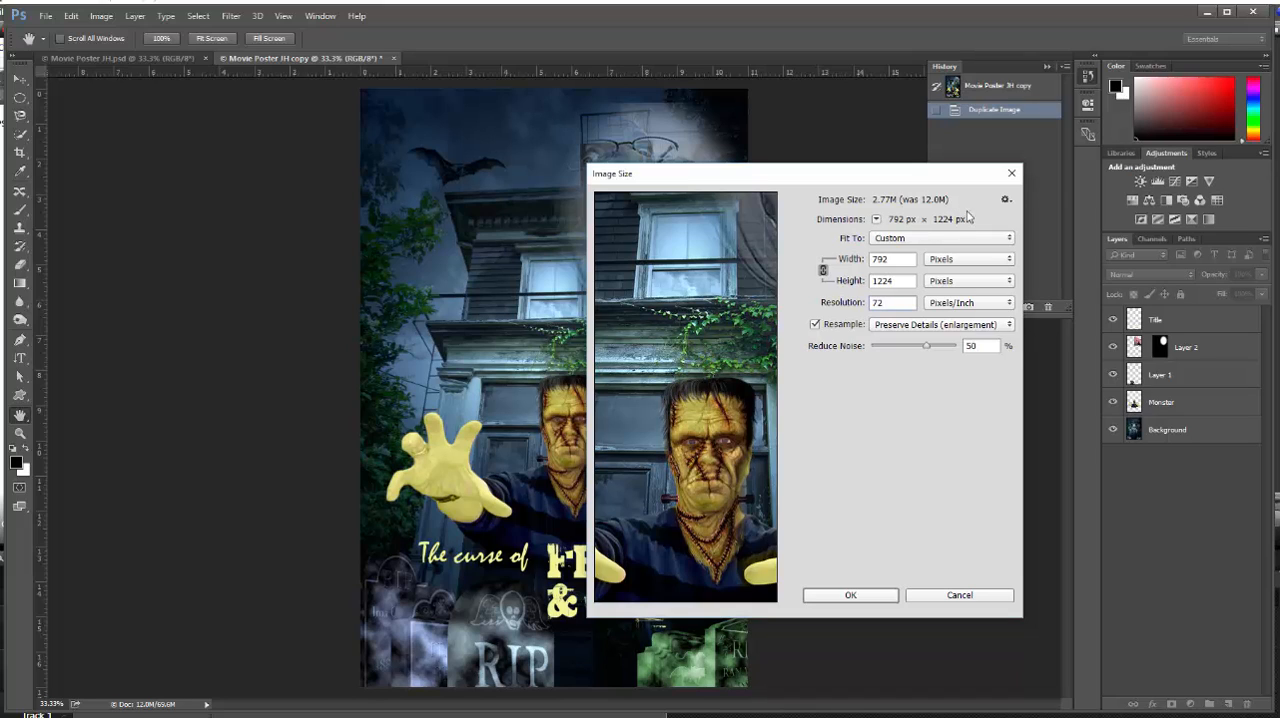
{"action": "left_click", "coordinate": [904, 281]}
{"action": "left_click_drag", "start_coordinate": [904, 281], "coordinate": [844, 290]}
{"action": "type", "text": "500"}
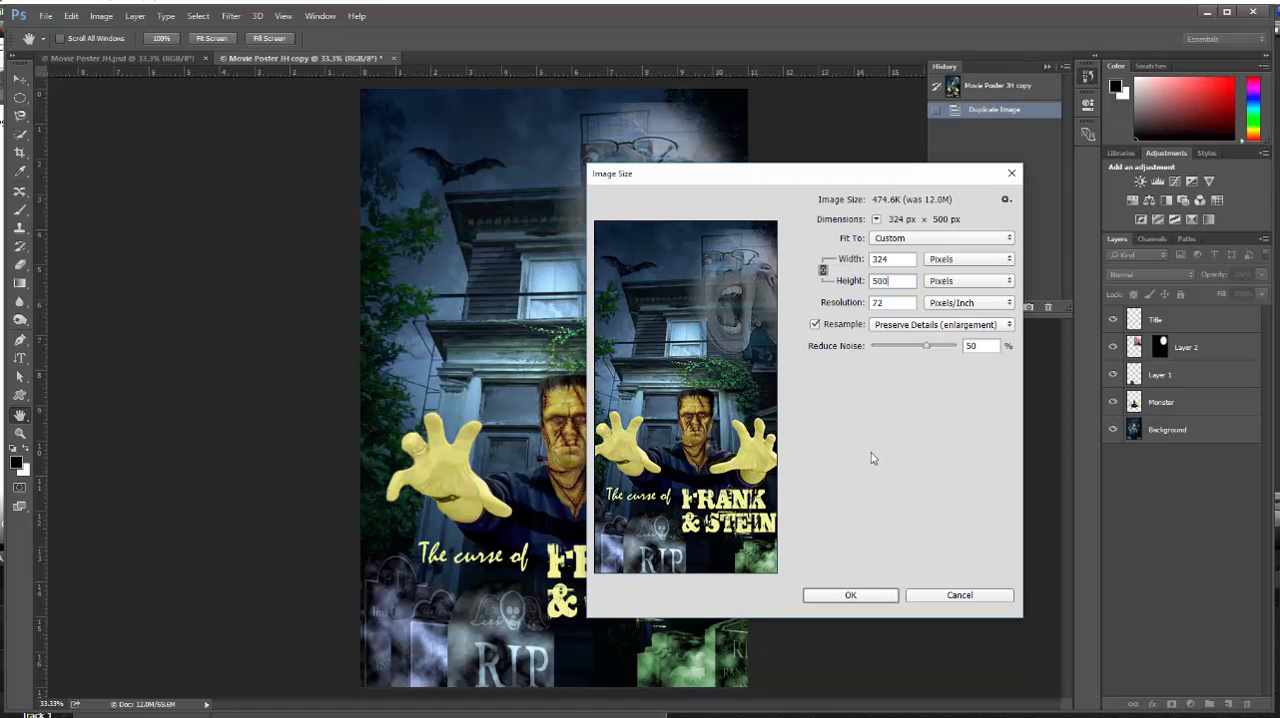
{"action": "left_click", "coordinate": [858, 596]}
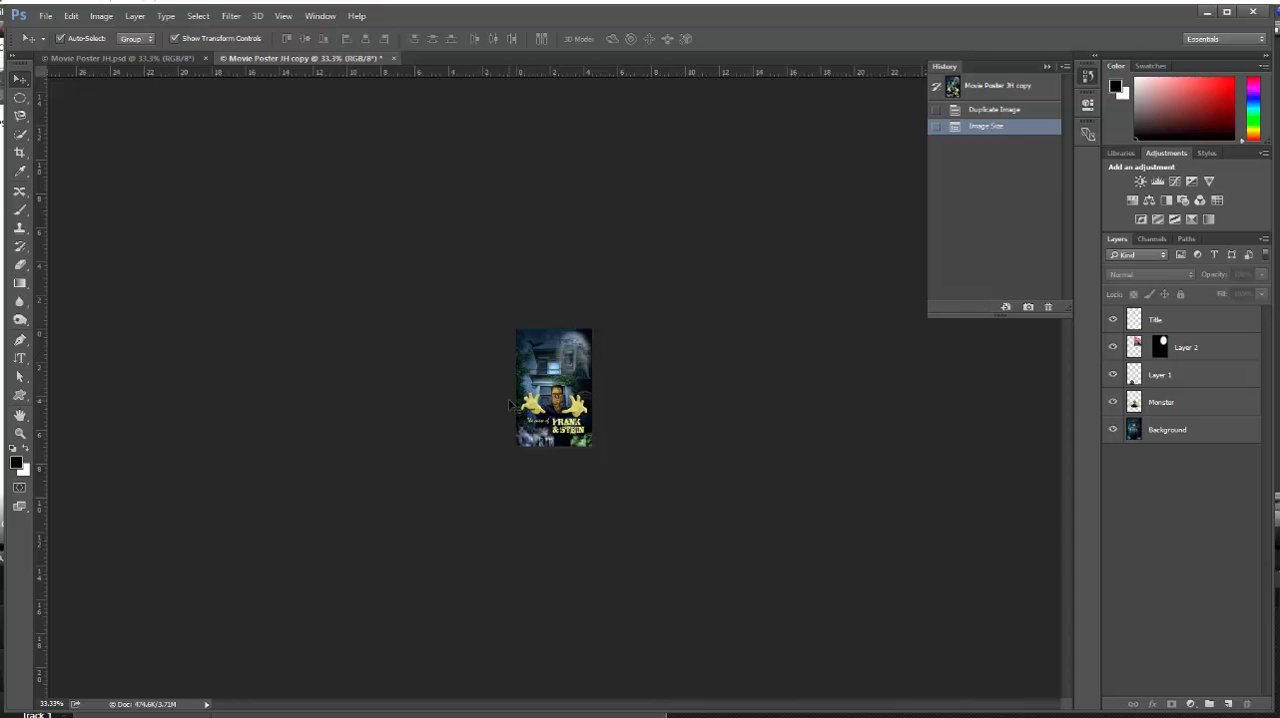
Save the resized poster as Movie Poster JH copy in the Lesson 09 folder, in Photoshop PDF format with layers
{"action": "left_click", "coordinate": [562, 380], "text": "ctrl"}
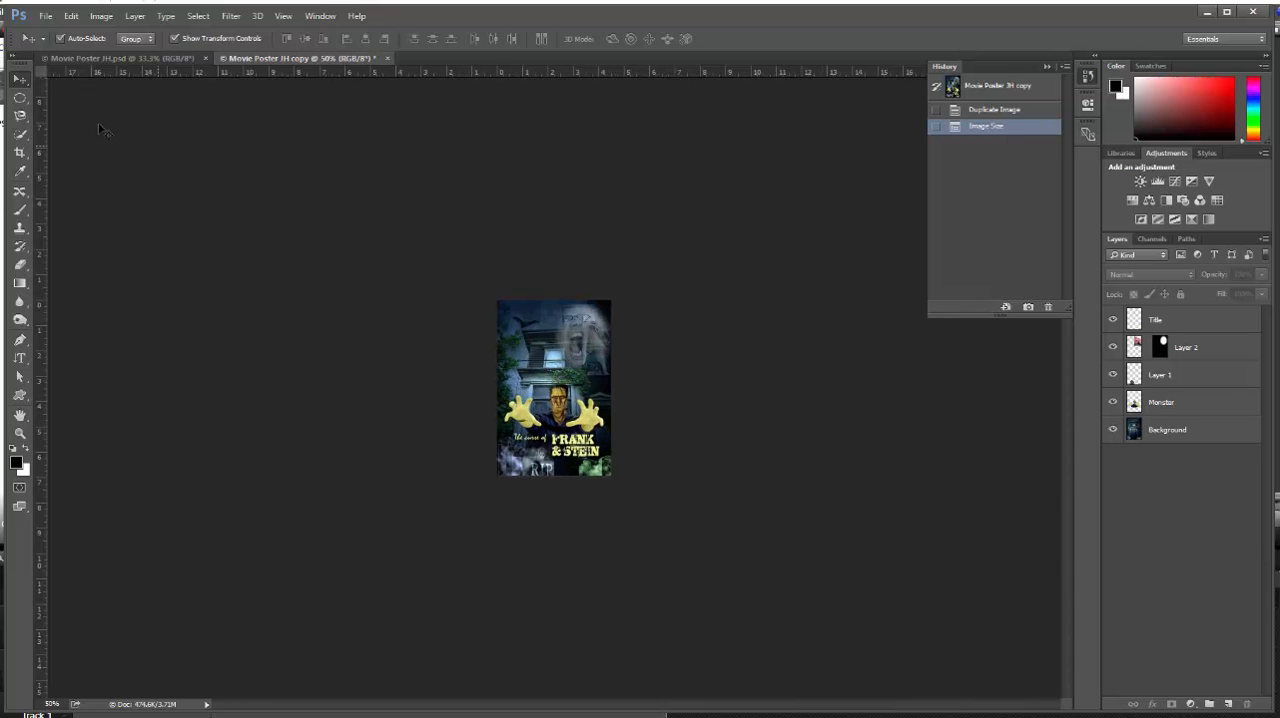
{"action": "left_click", "coordinate": [48, 17]}
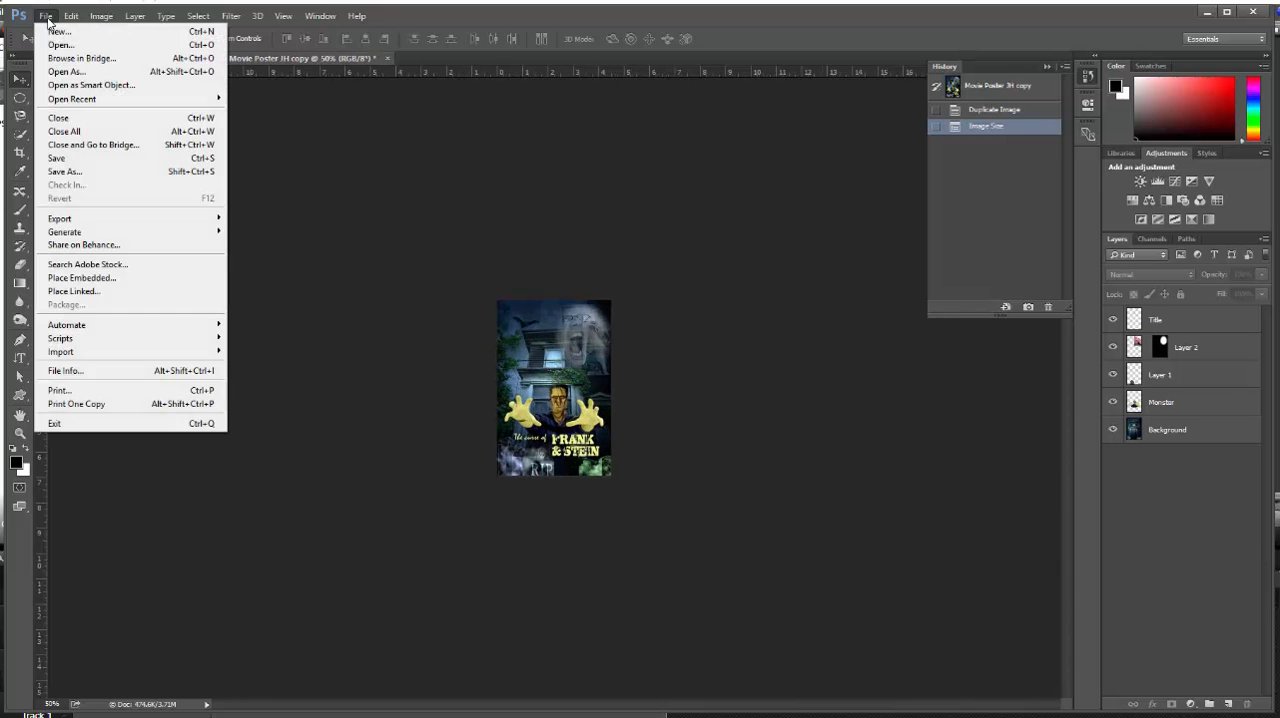
{"action": "left_click", "coordinate": [82, 172]}
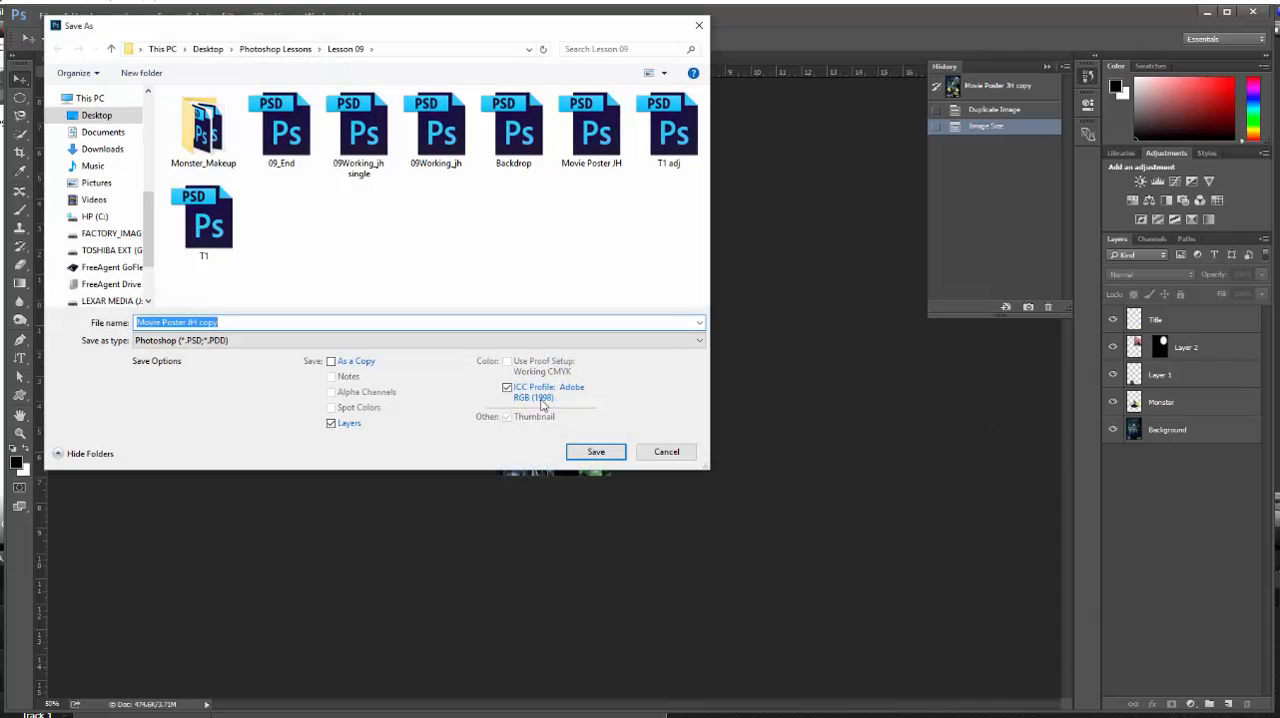
{"action": "left_click", "coordinate": [700, 341]}
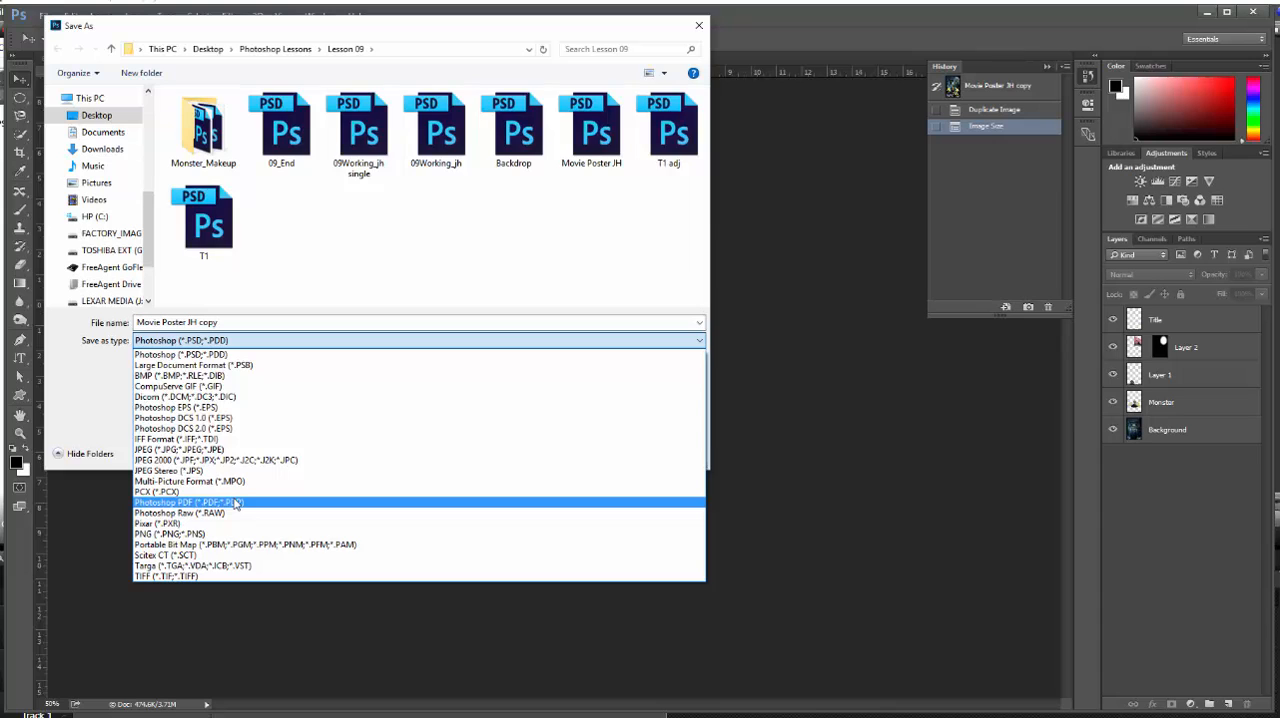
{"action": "left_click", "coordinate": [236, 502]}
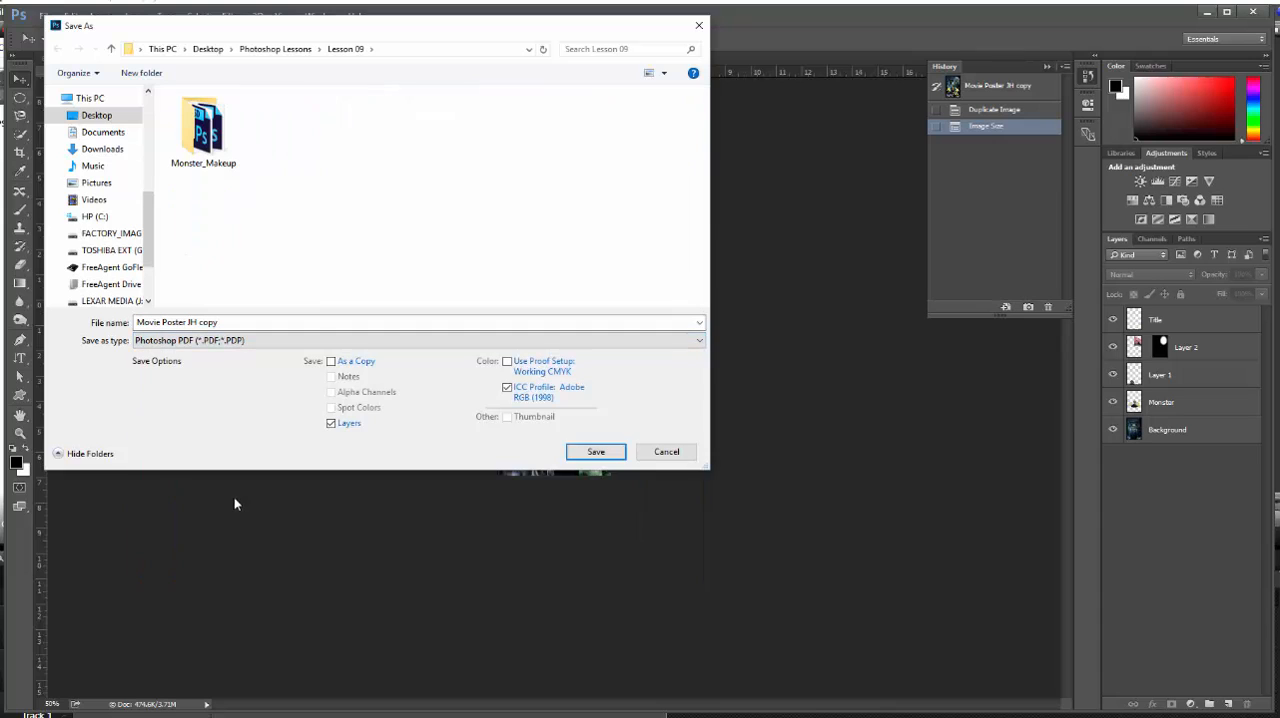
{"action": "left_click", "coordinate": [597, 452]}
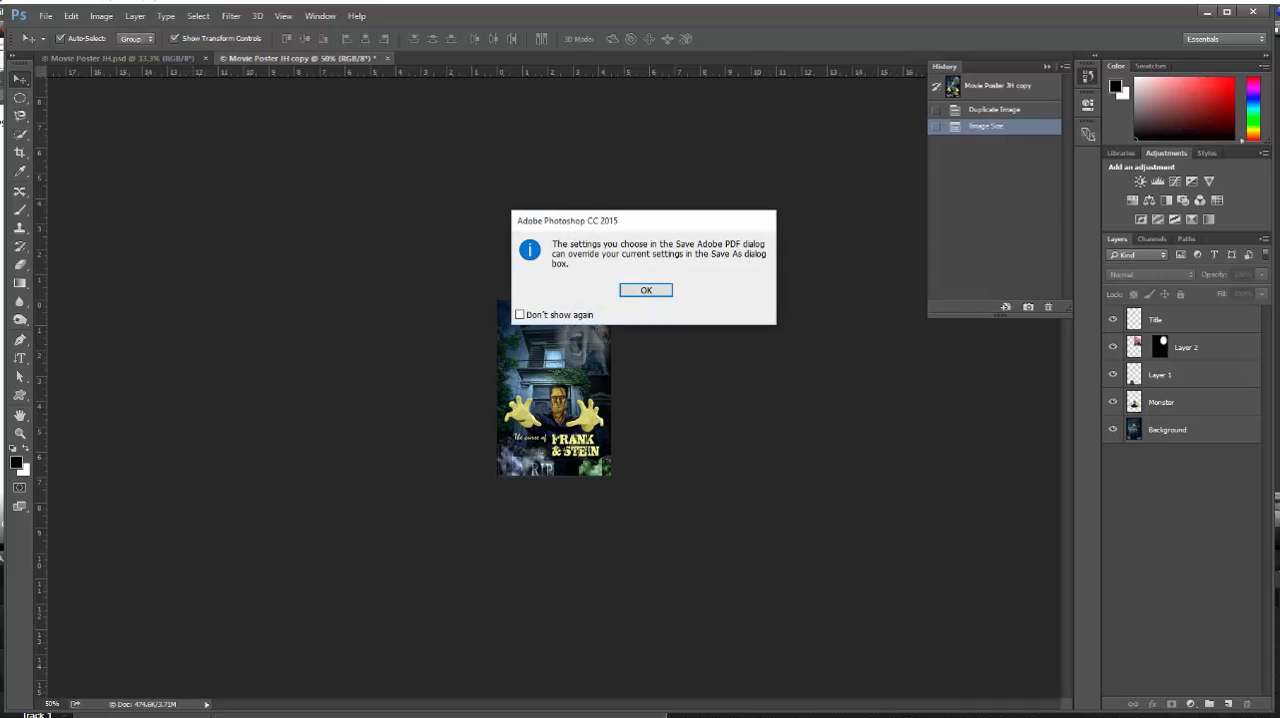
{"action": "left_click", "coordinate": [653, 289]}
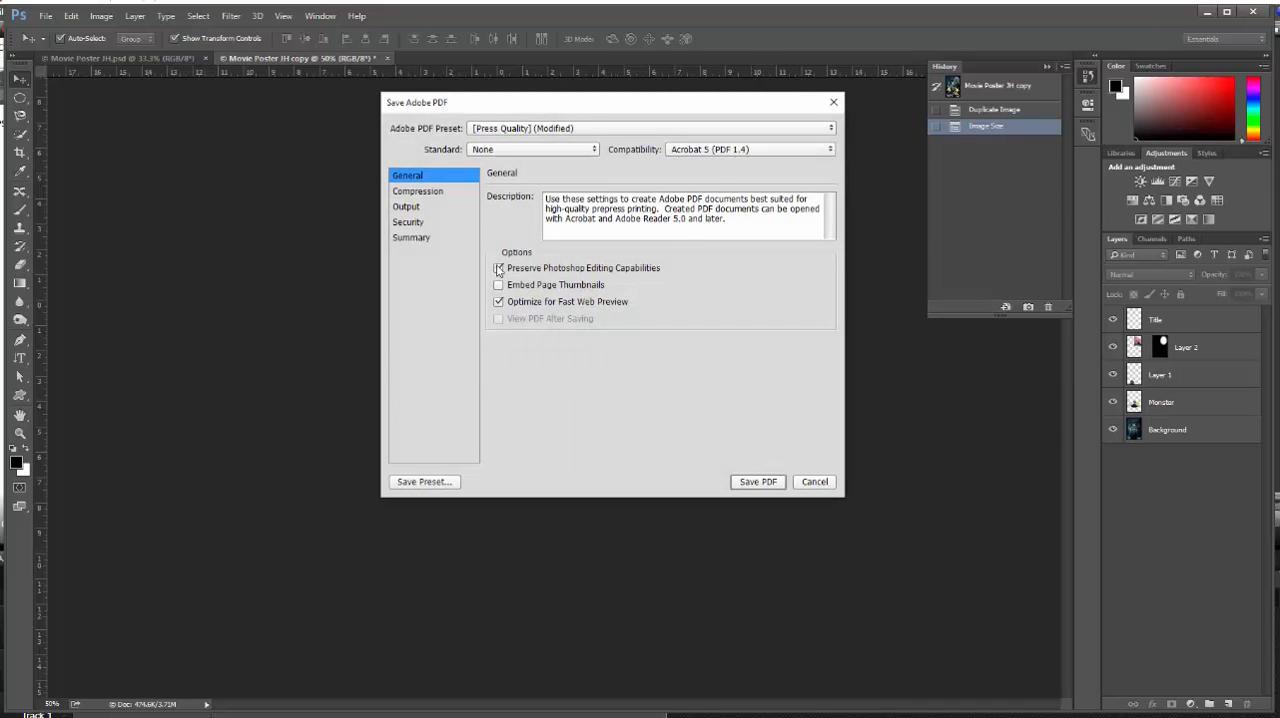
Write the PDF with Preserve Photoshop Editing Capabilities enabled, accepting the incompatibility with earlier versions
{"action": "left_click", "coordinate": [498, 269]}
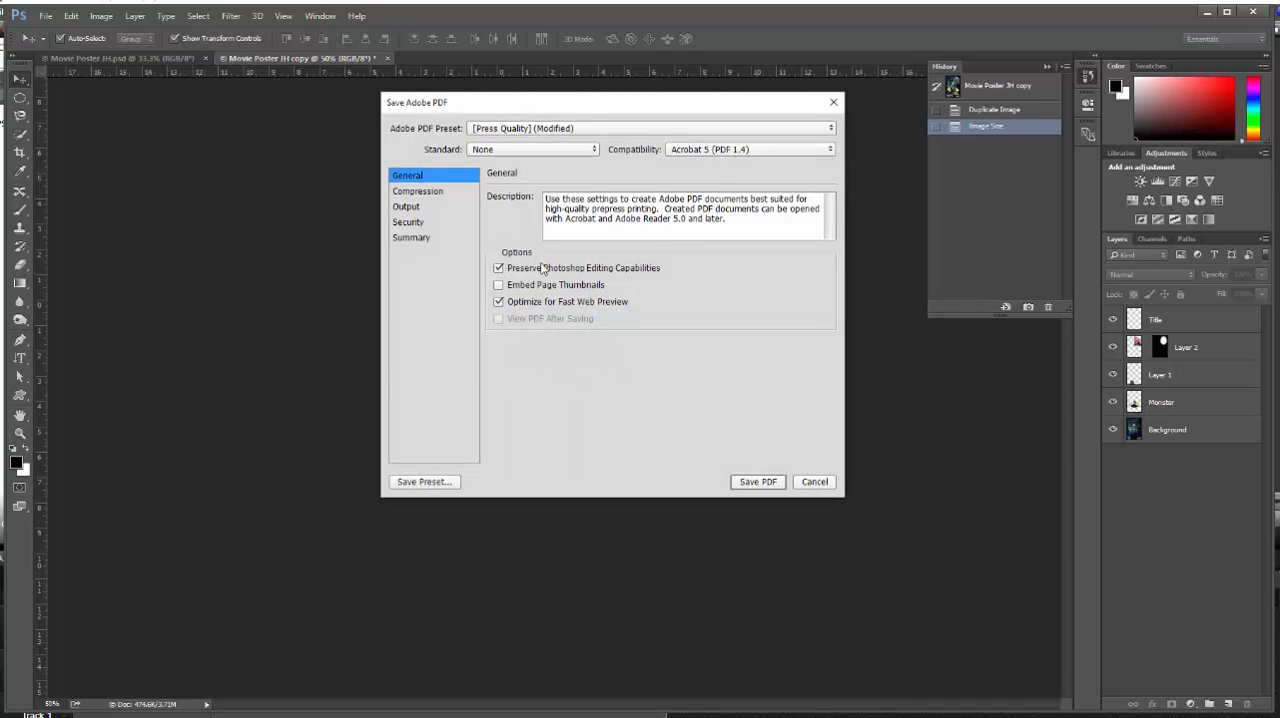
{"action": "left_click", "coordinate": [752, 483]}
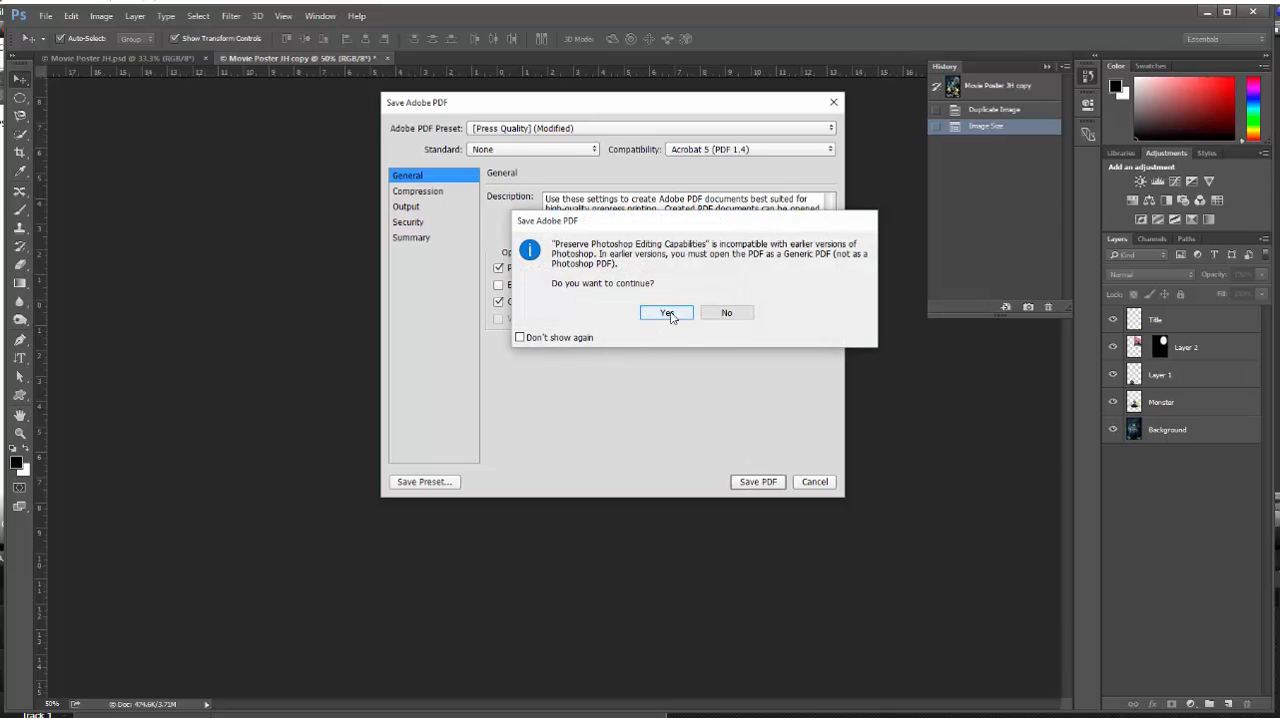
{"action": "left_click", "coordinate": [667, 313]}
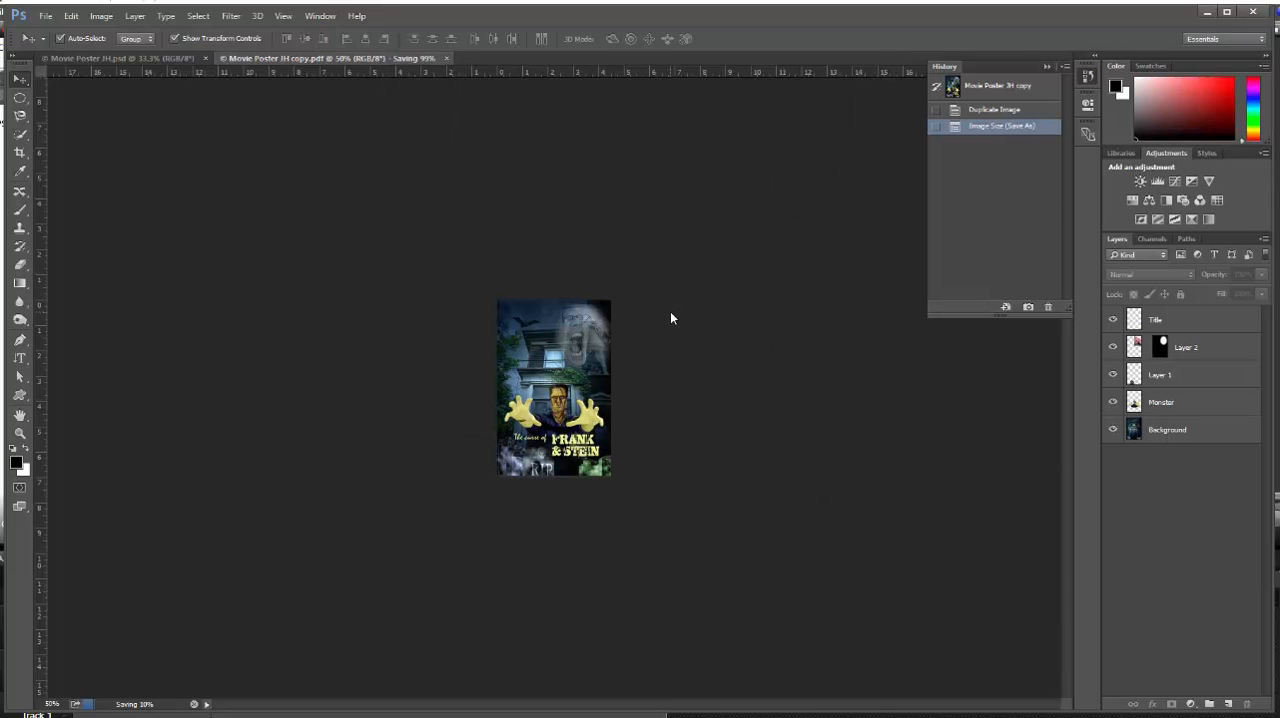